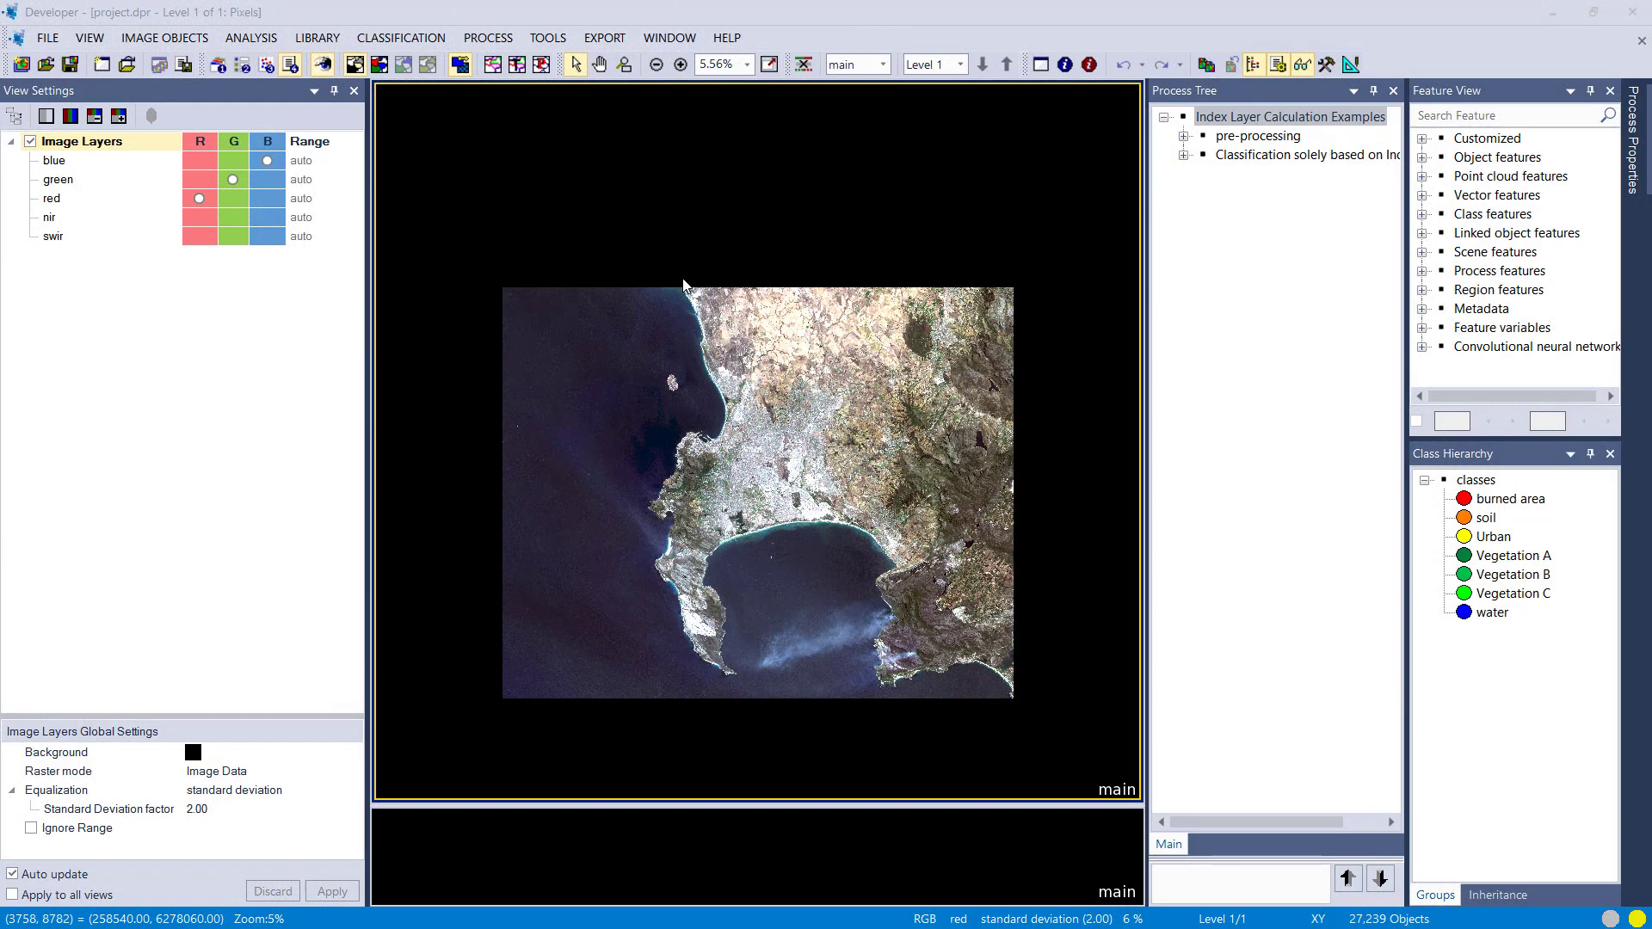
- Preview false colour with nir, then swir, as red and zoom in on the burn scar
{"action": "left_click", "coordinate": [199, 217]}
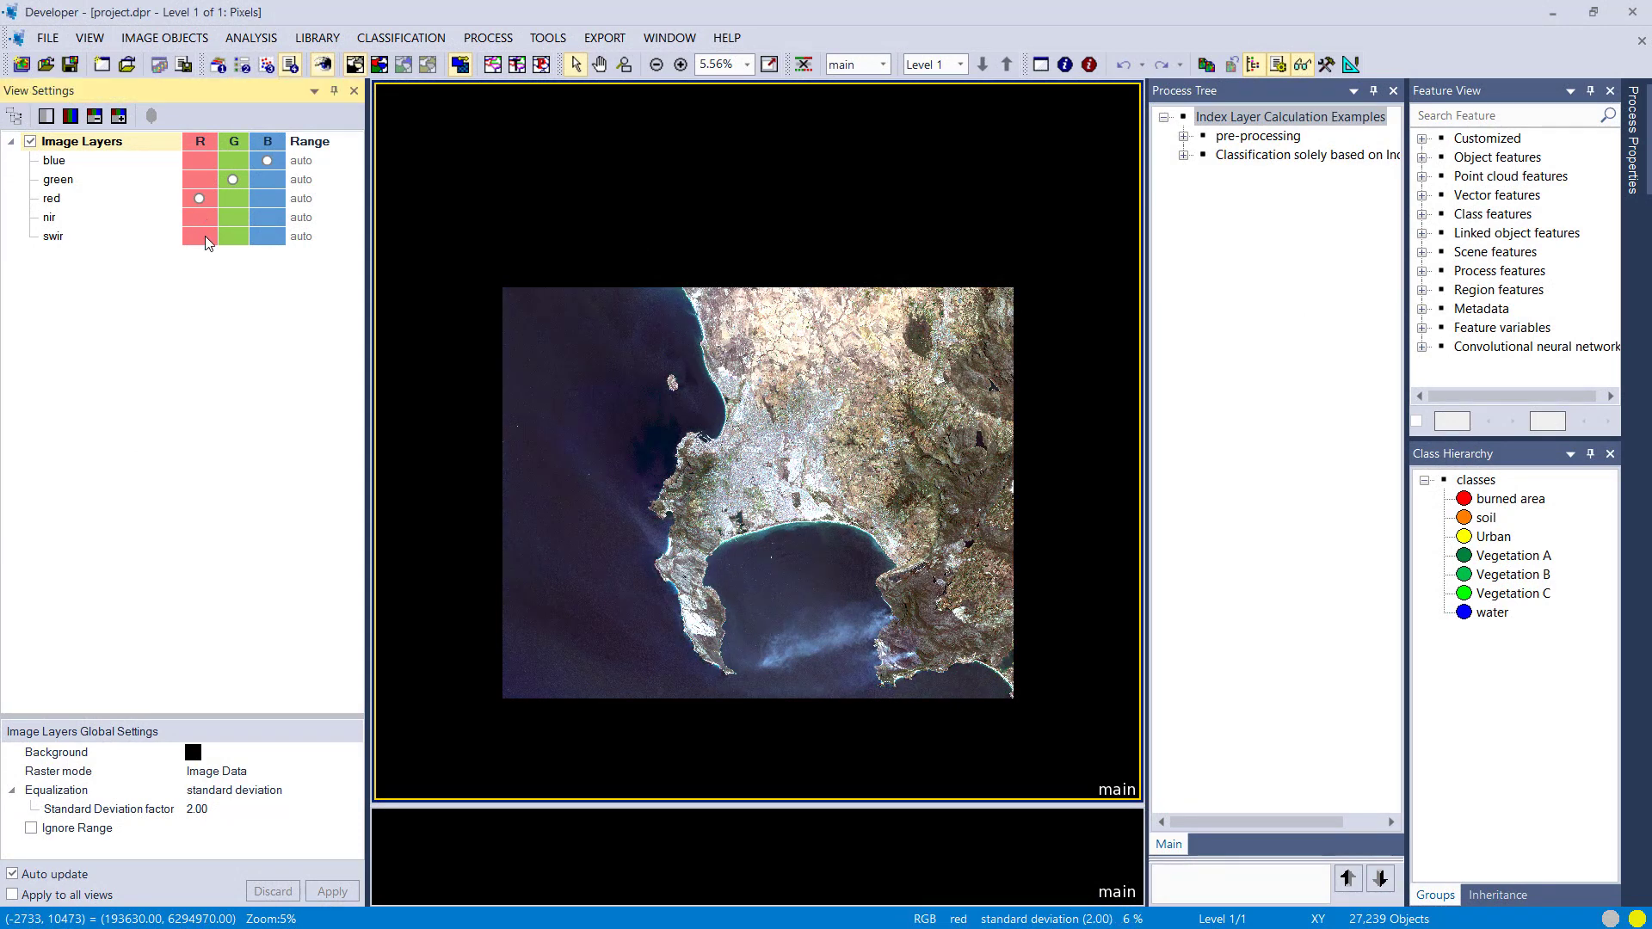
{"action": "left_click", "coordinate": [199, 237]}
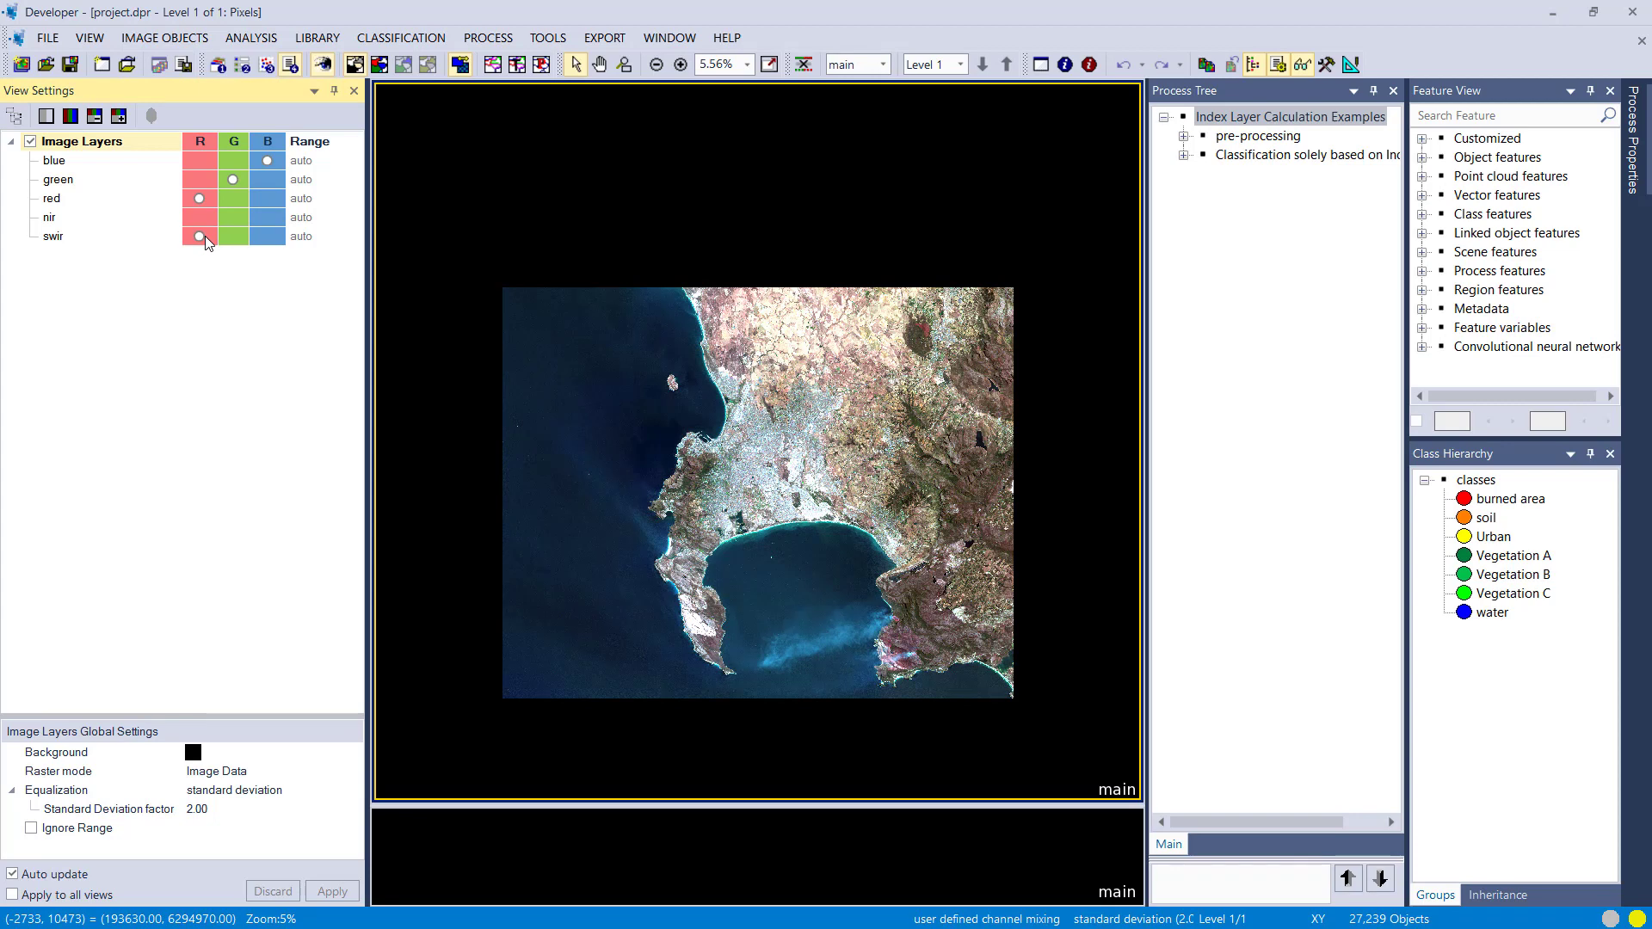
{"action": "scroll", "coordinate": [922, 660], "scroll_direction": "up", "scroll_amount": 1}
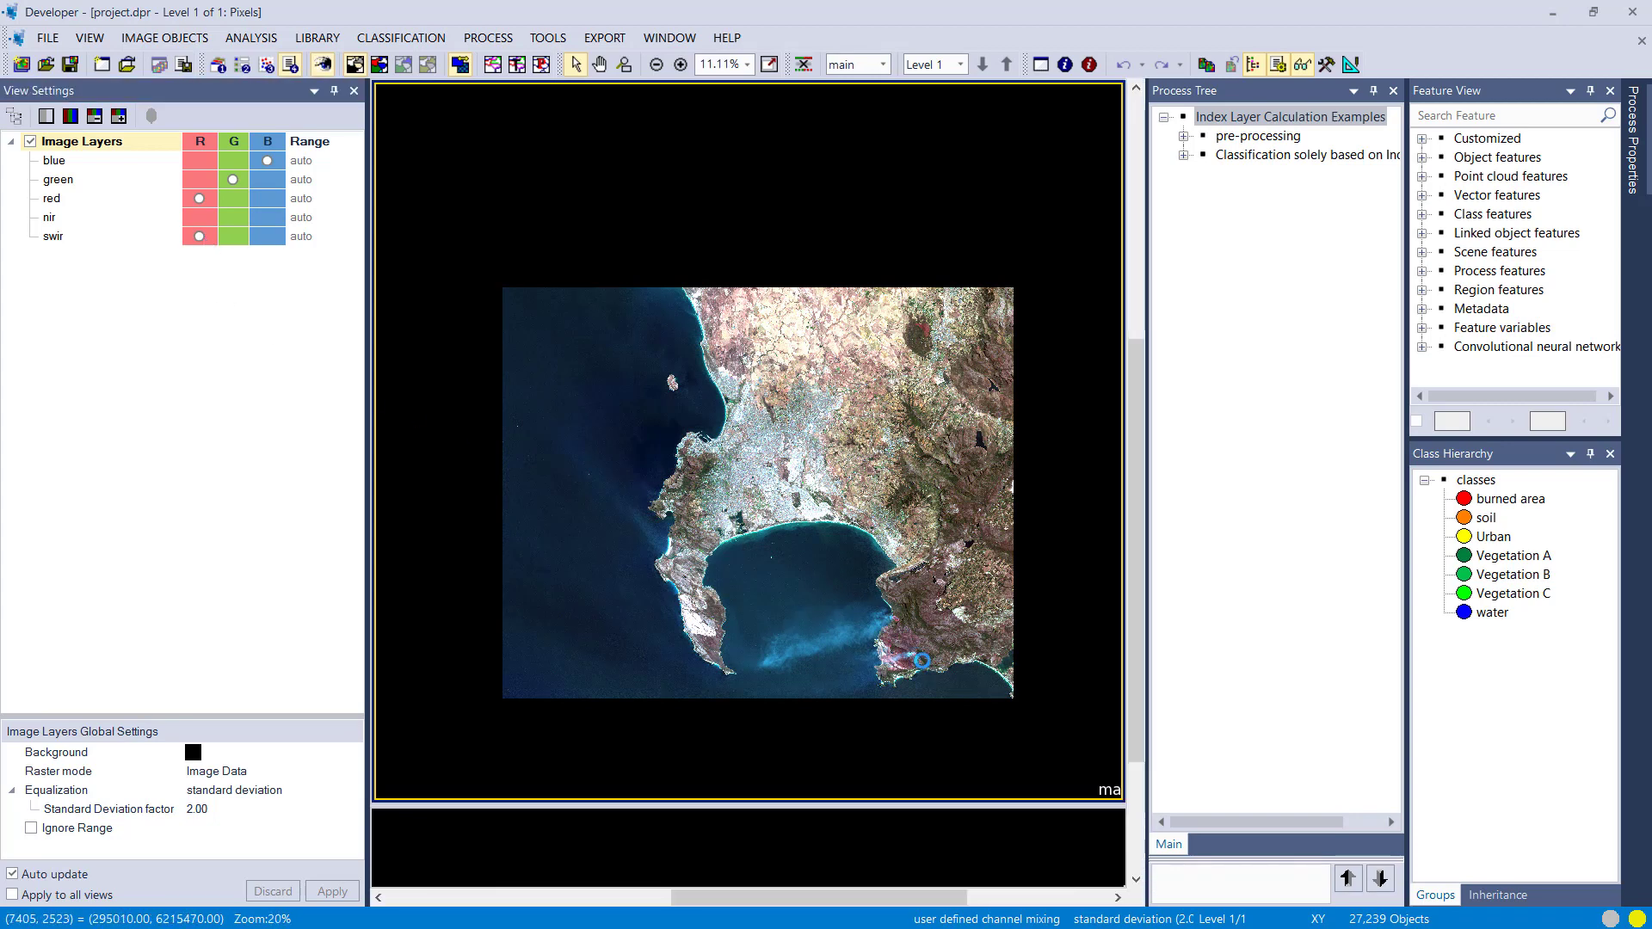
{"action": "scroll", "coordinate": [922, 660], "scroll_direction": "up", "scroll_amount": 2}
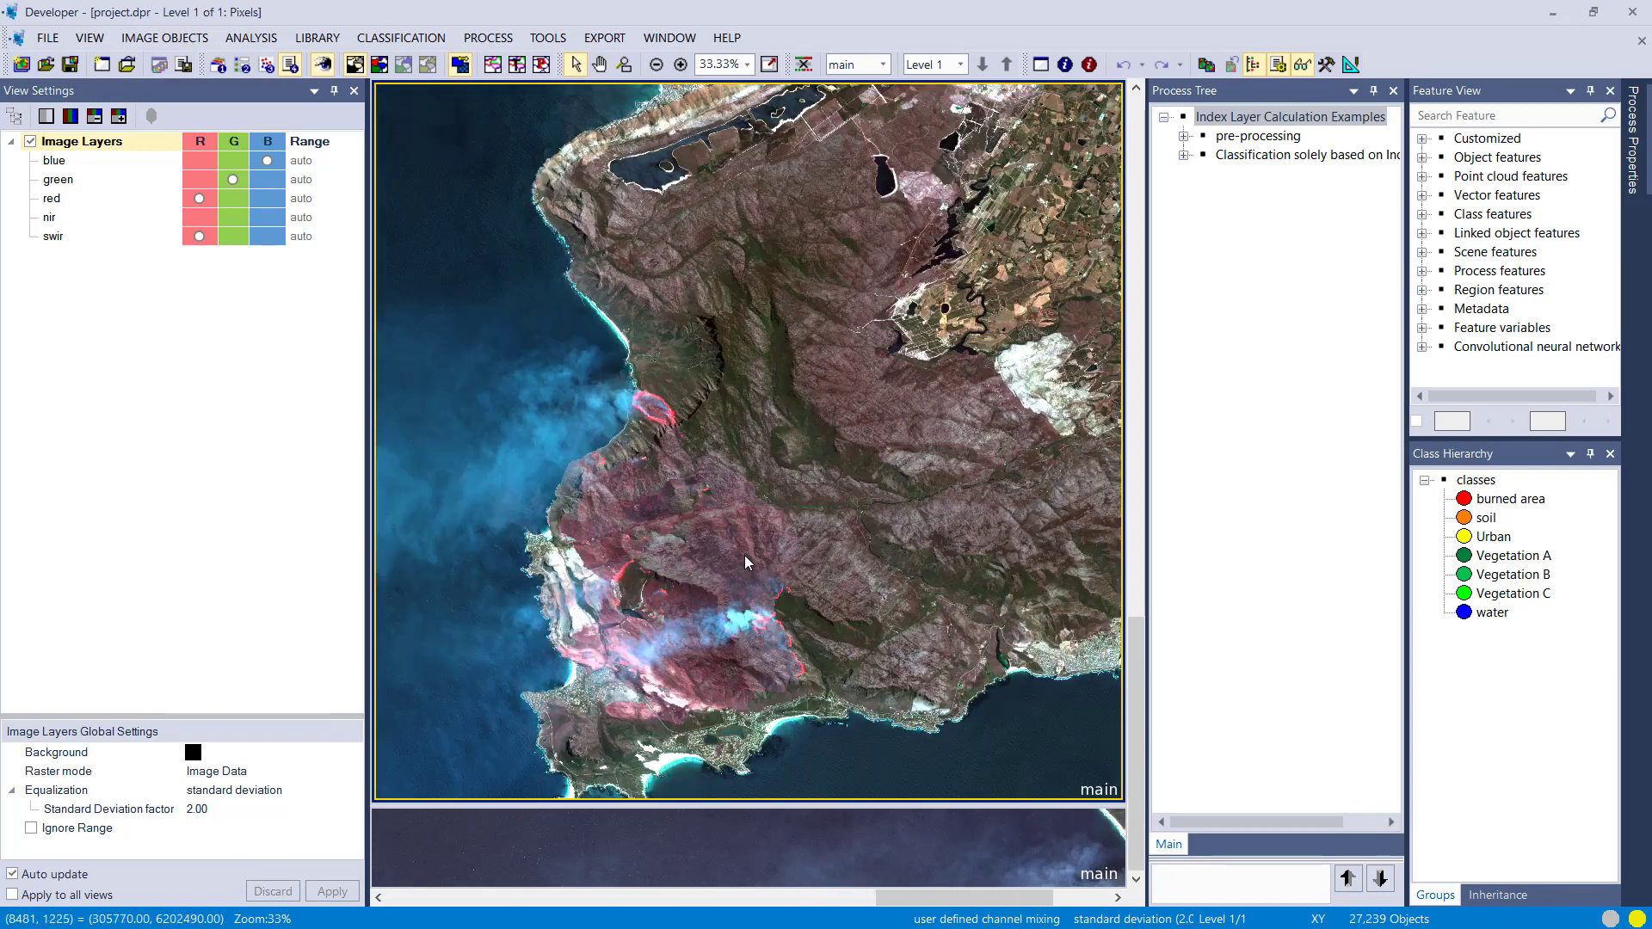
{"action": "scroll", "coordinate": [627, 590], "scroll_direction": "up", "scroll_amount": 3}
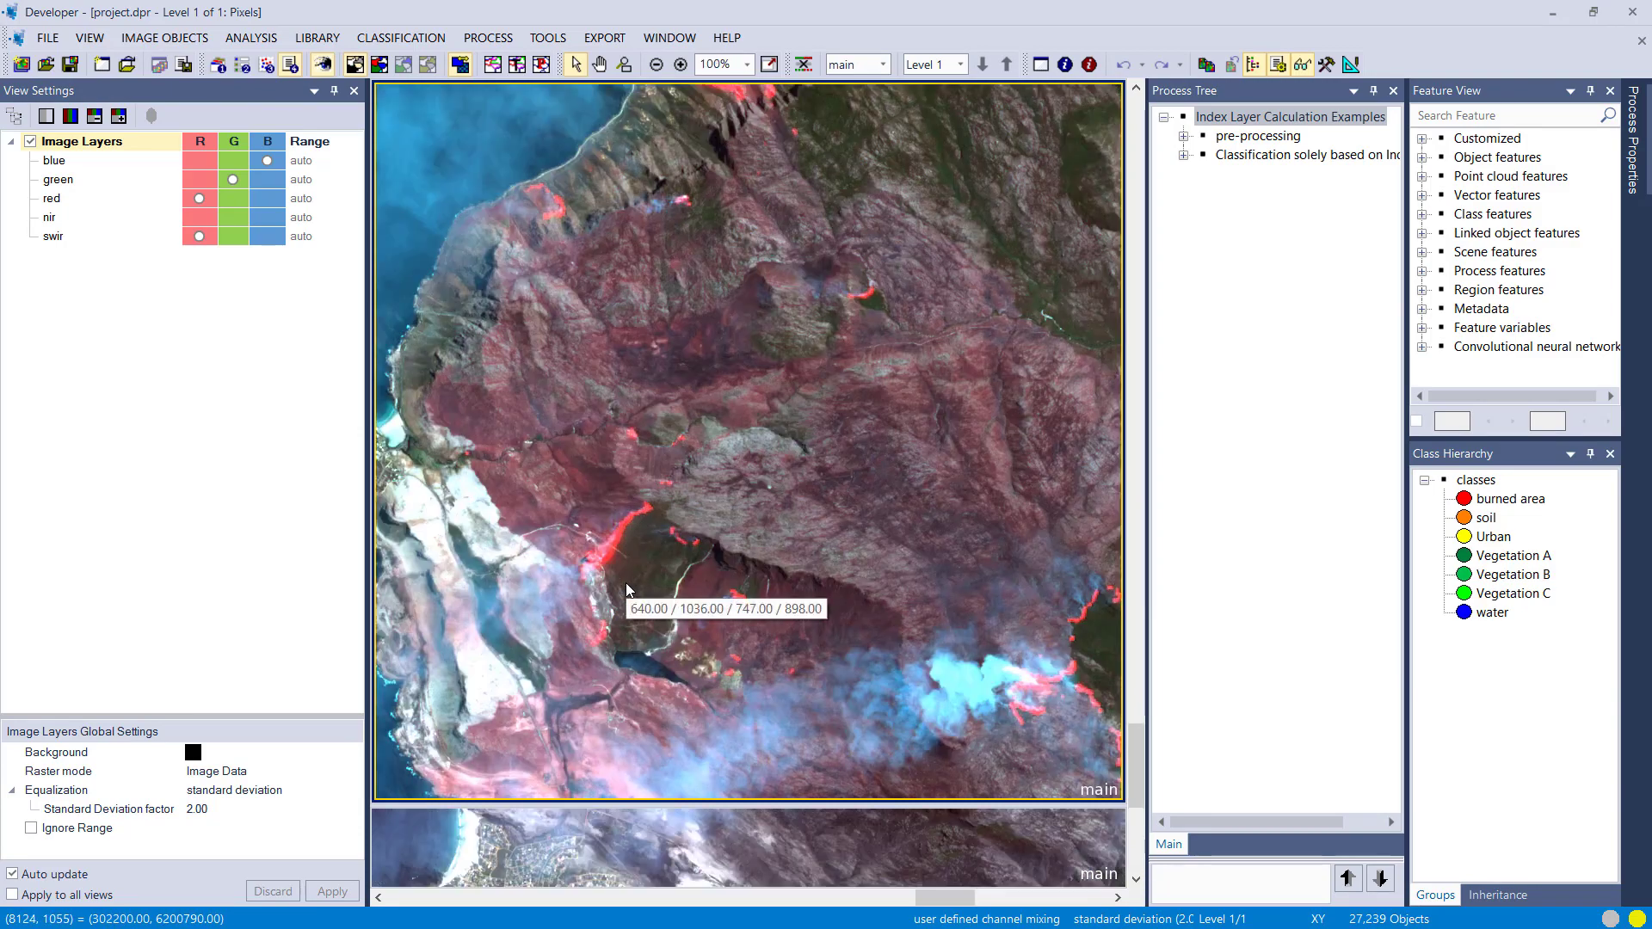
- Zoom back out, fit the whole scene into the view and enlarge the main view
{"action": "scroll", "coordinate": [658, 549], "scroll_direction": "down", "scroll_amount": 2}
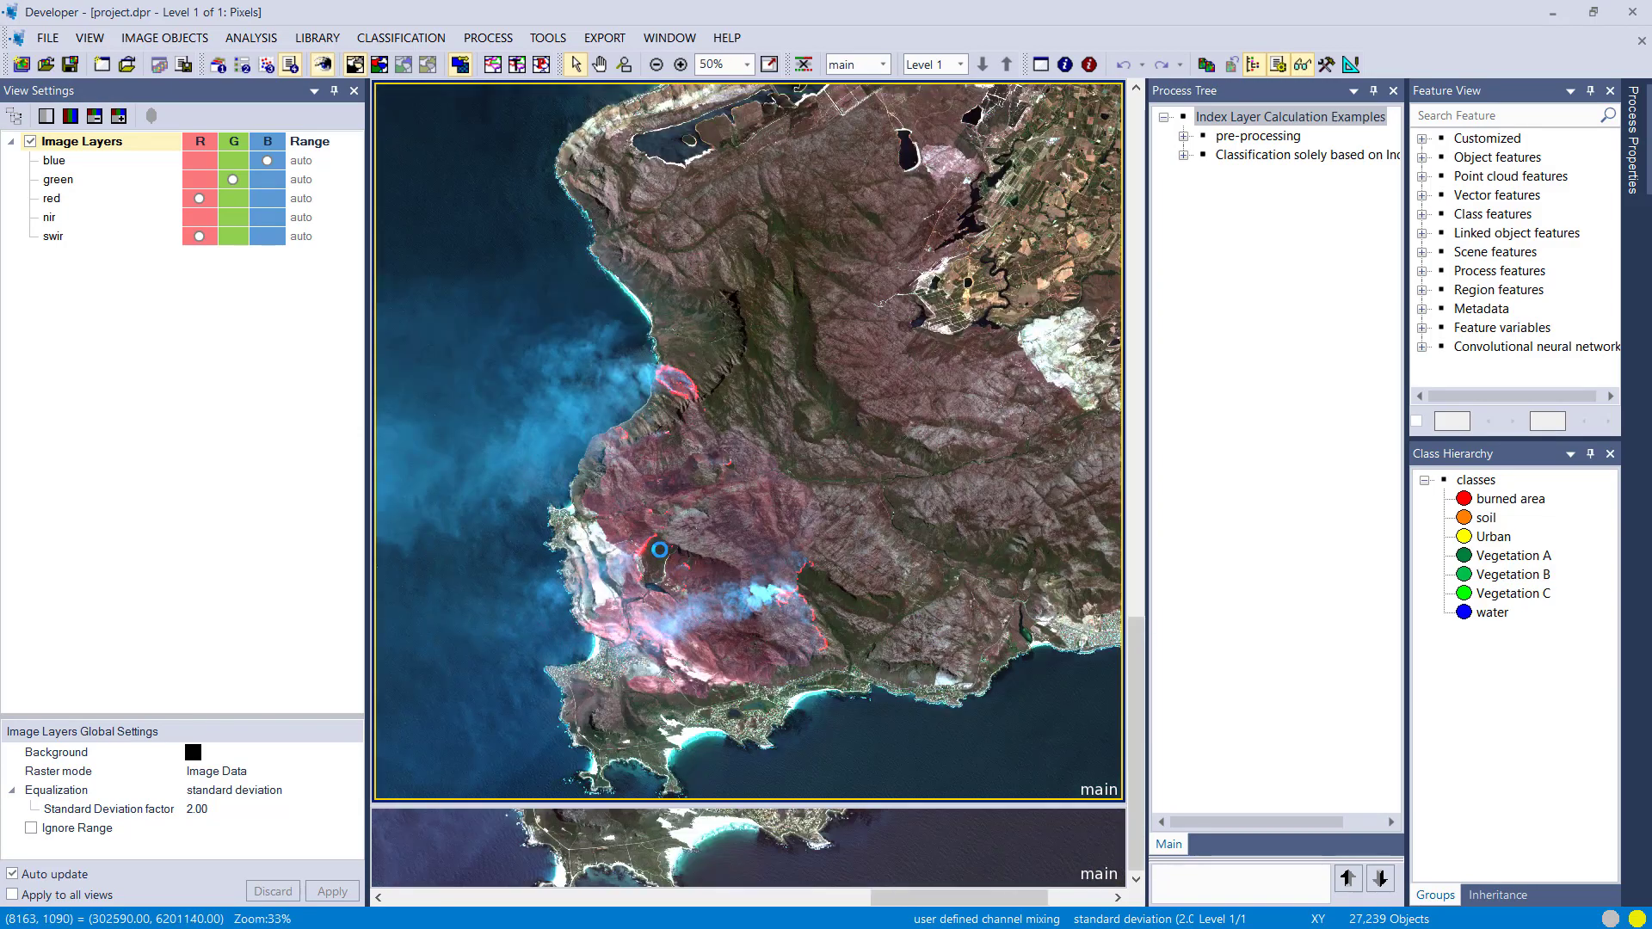
{"action": "scroll", "coordinate": [509, 530], "scroll_direction": "down", "scroll_amount": 1}
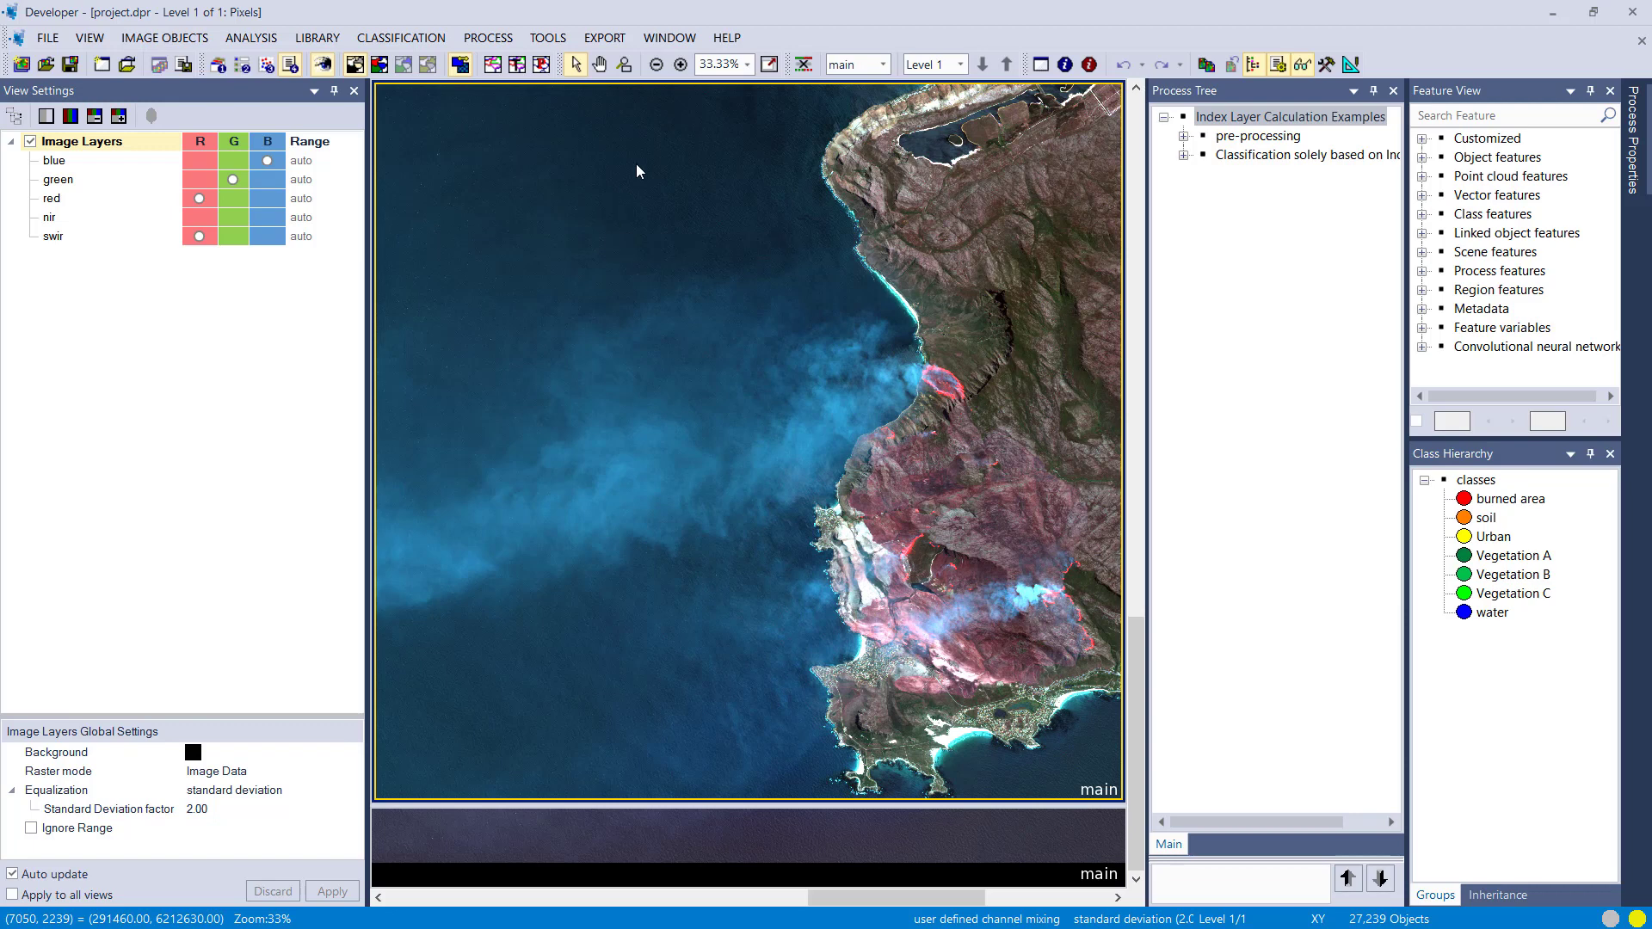
{"action": "left_click", "coordinate": [769, 64]}
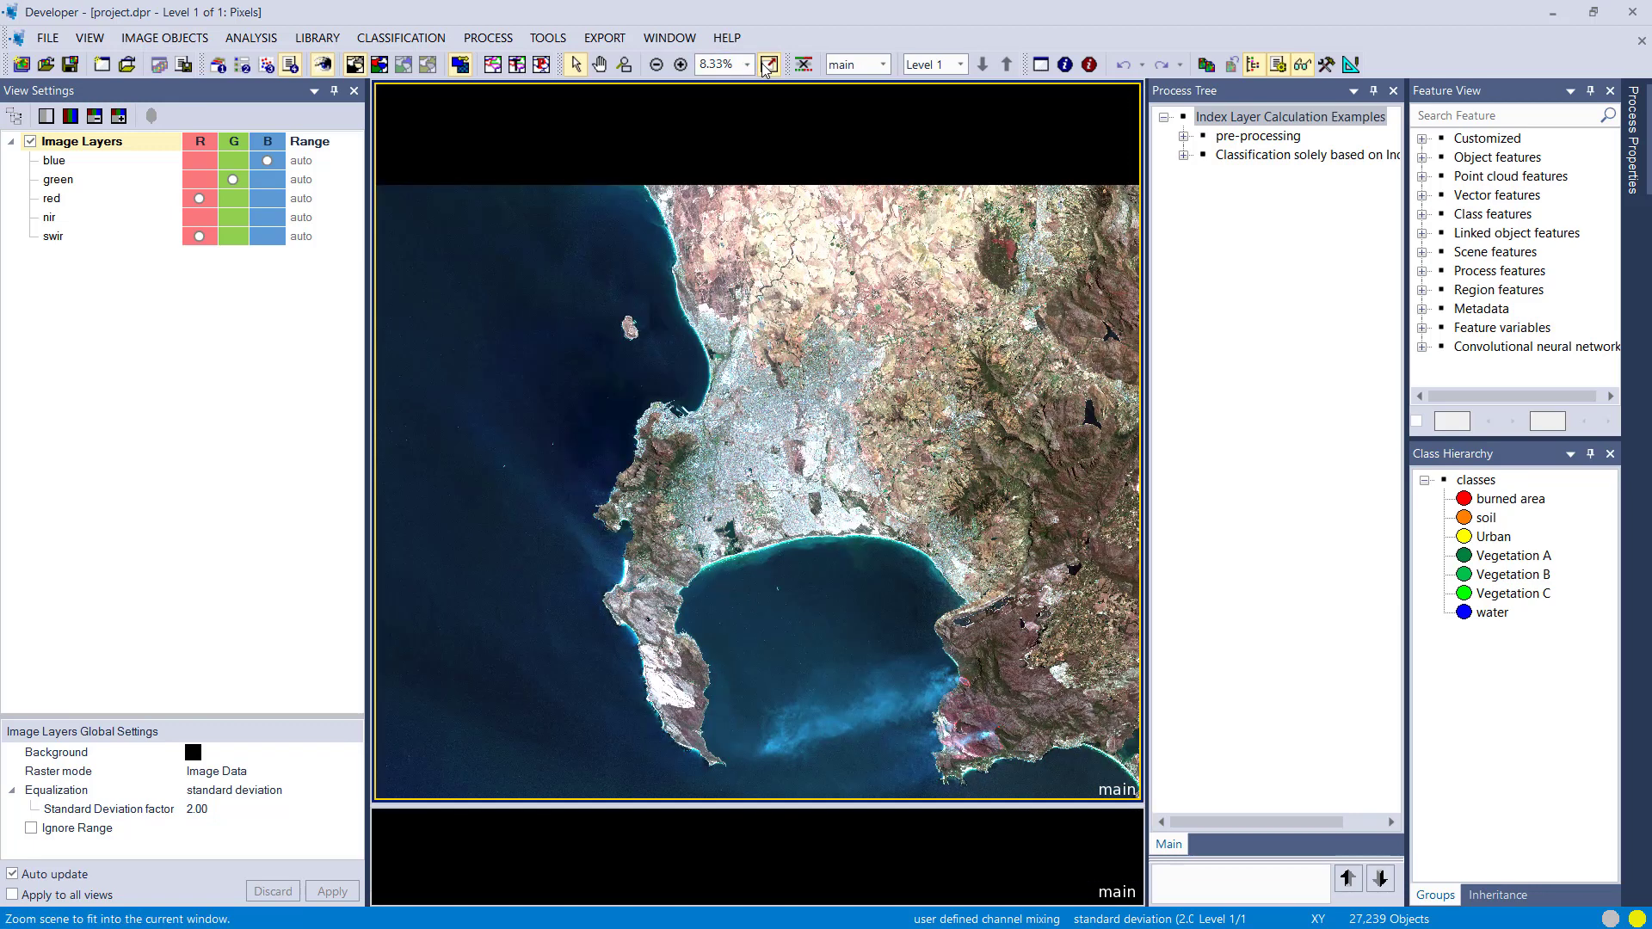
{"action": "left_click_drag", "start_coordinate": [612, 806], "coordinate": [613, 897]}
- Restore natural colour and open the NDVI index layer process under pre-processing for editing
{"action": "left_click", "coordinate": [198, 237]}
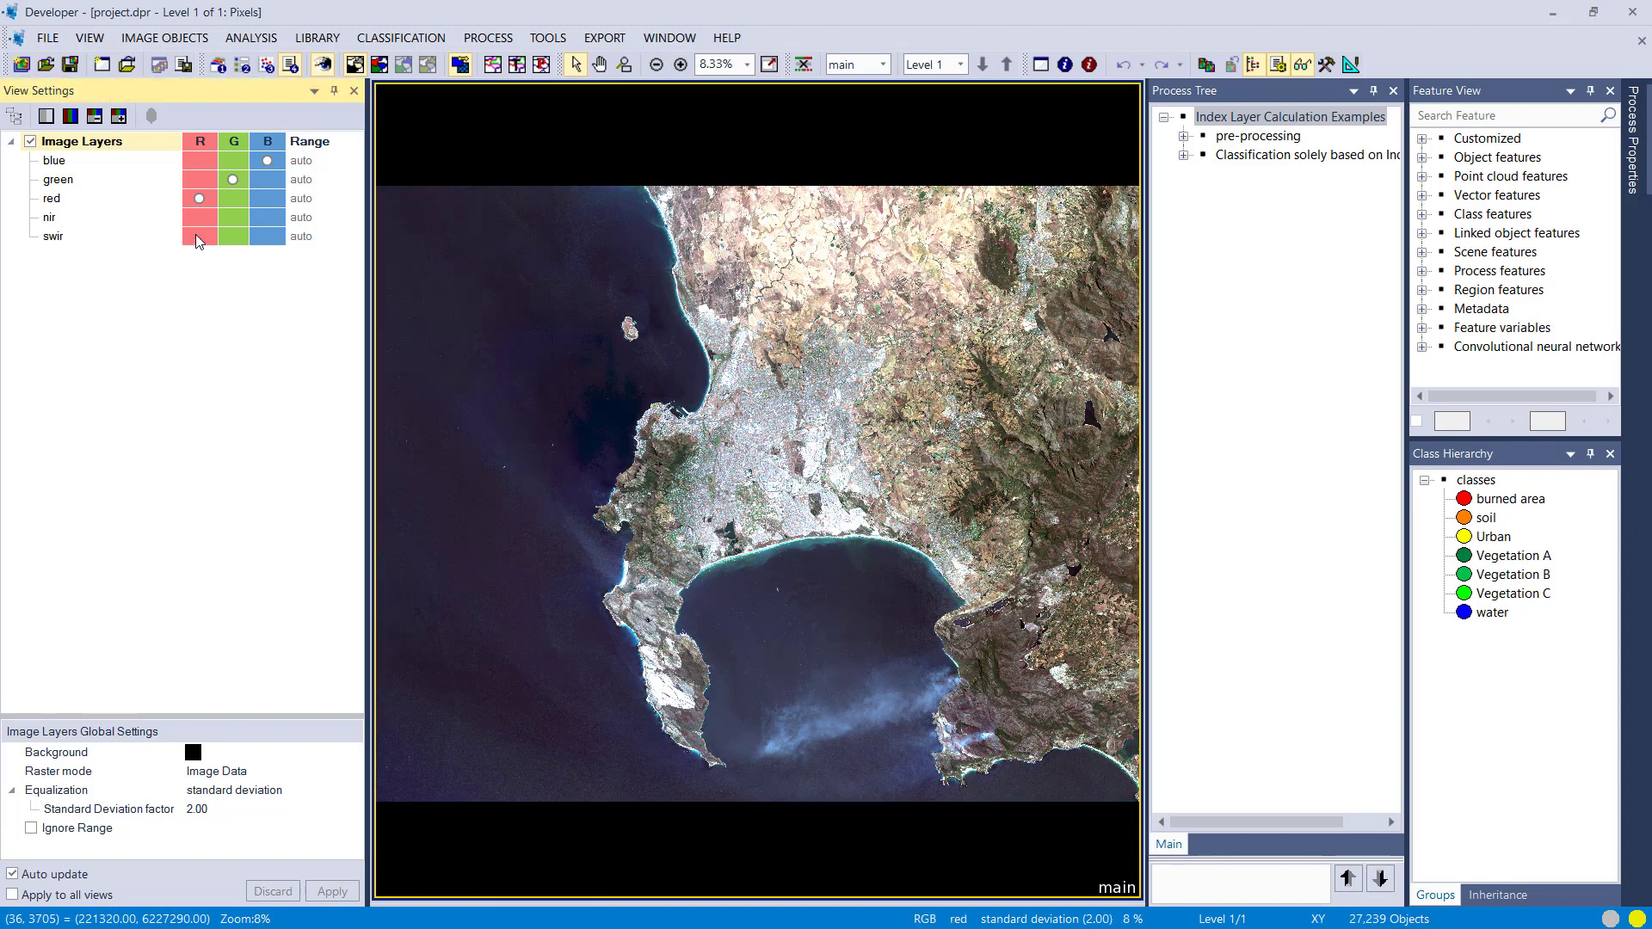
{"action": "left_click", "coordinate": [1184, 137]}
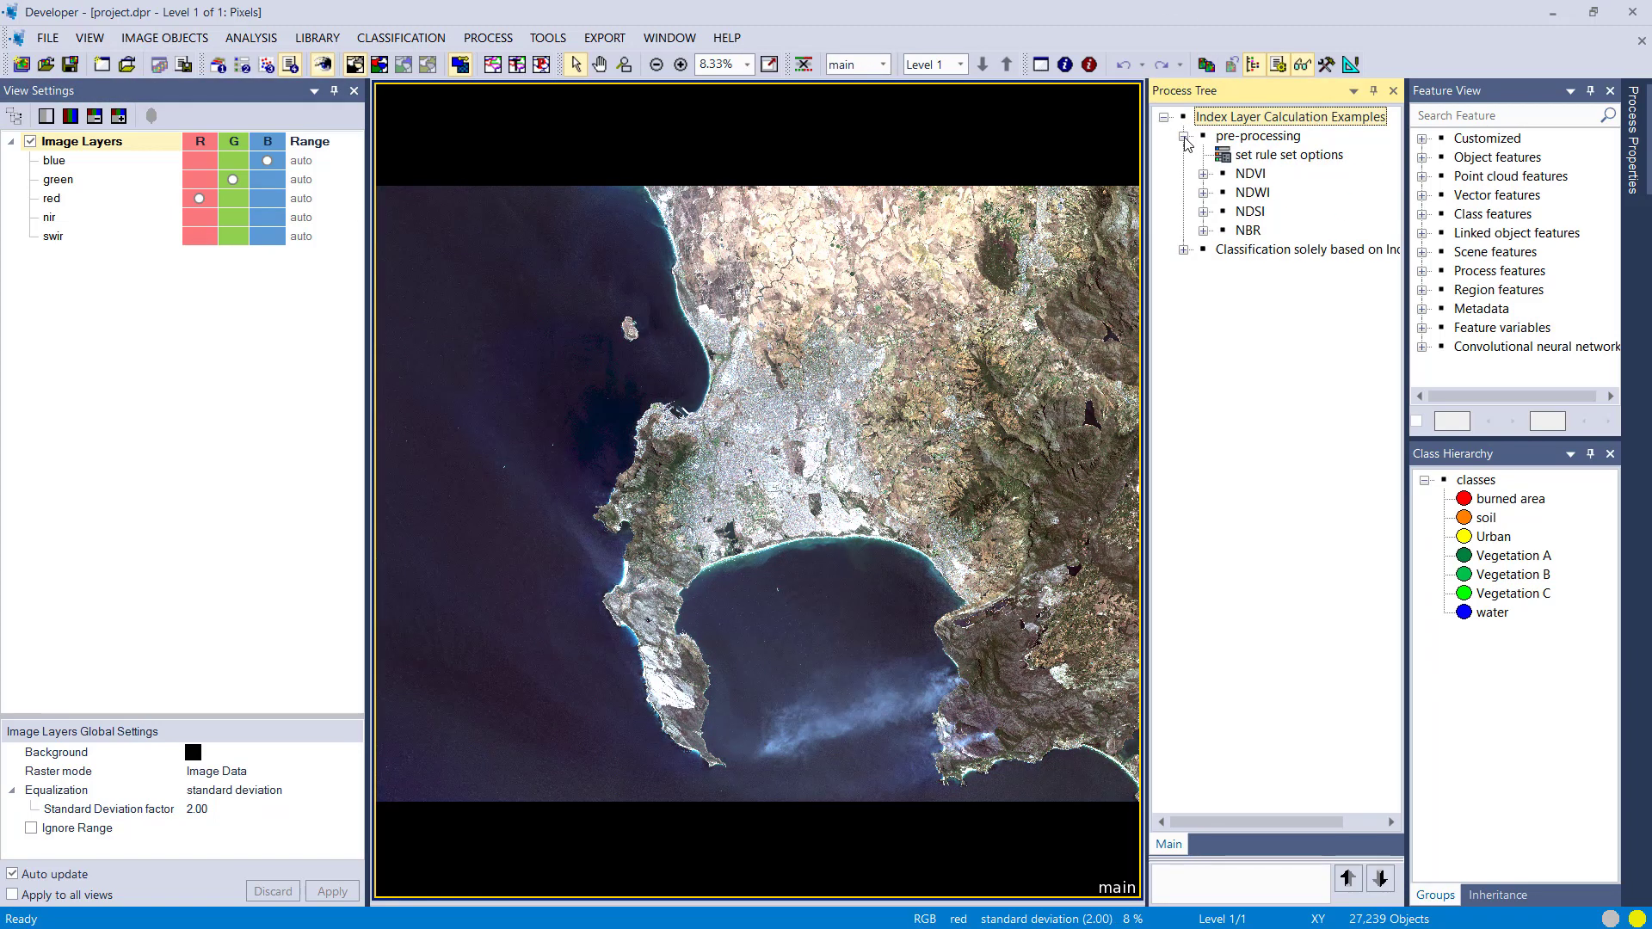
{"action": "left_click_drag", "start_coordinate": [1147, 154], "coordinate": [1072, 153]}
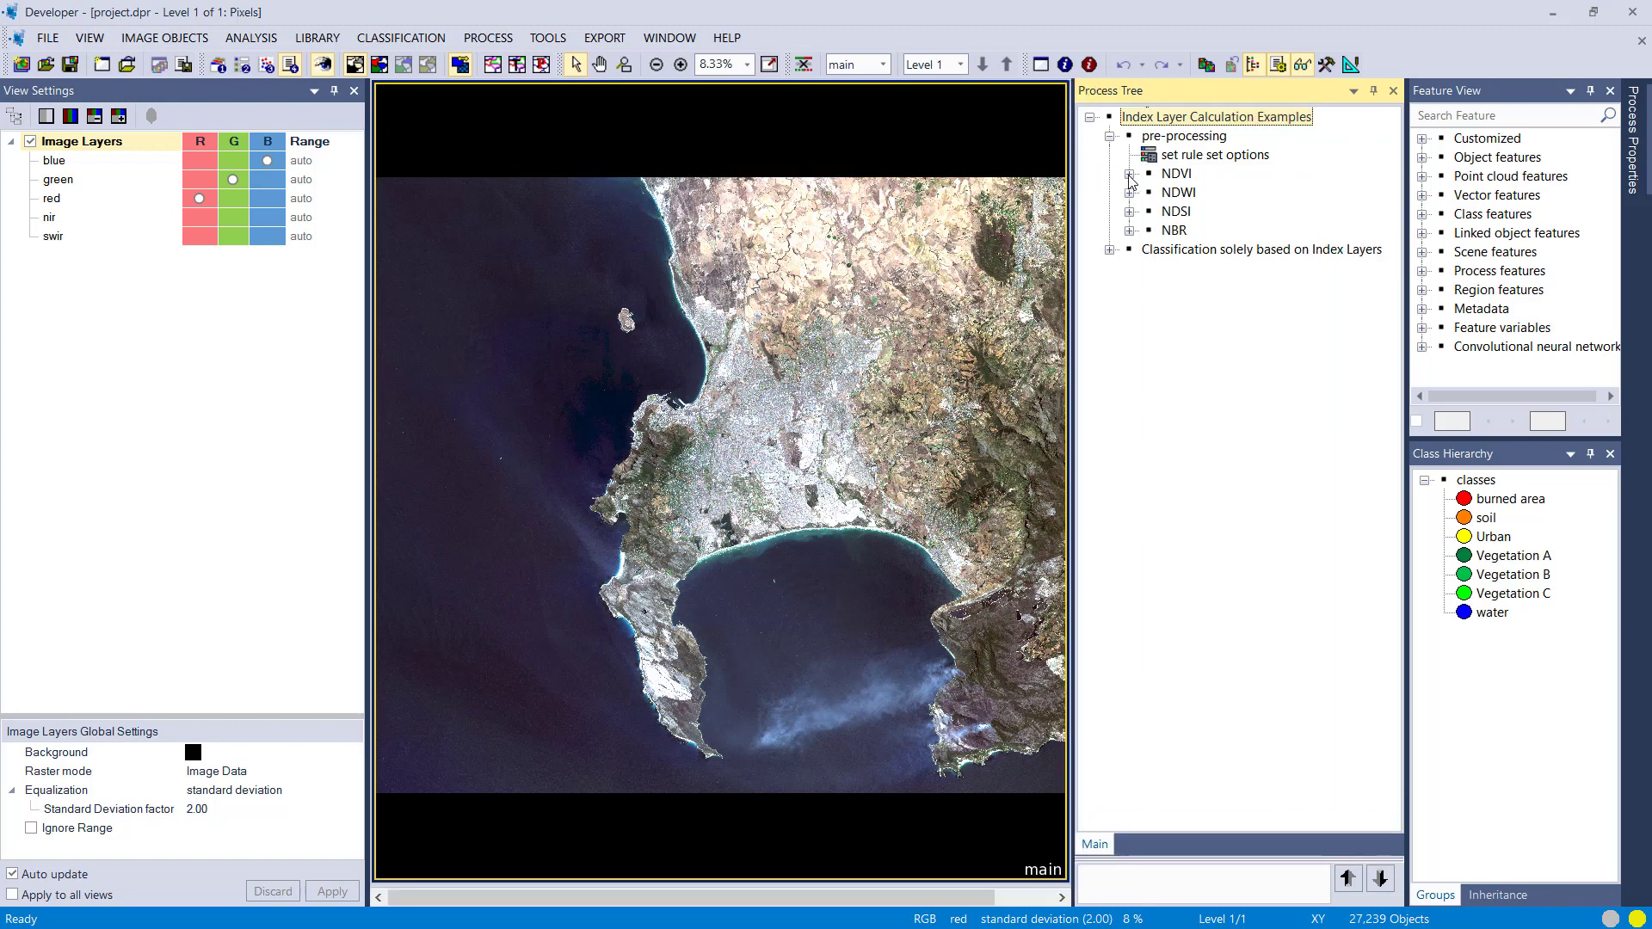
{"action": "left_click", "coordinate": [1130, 174]}
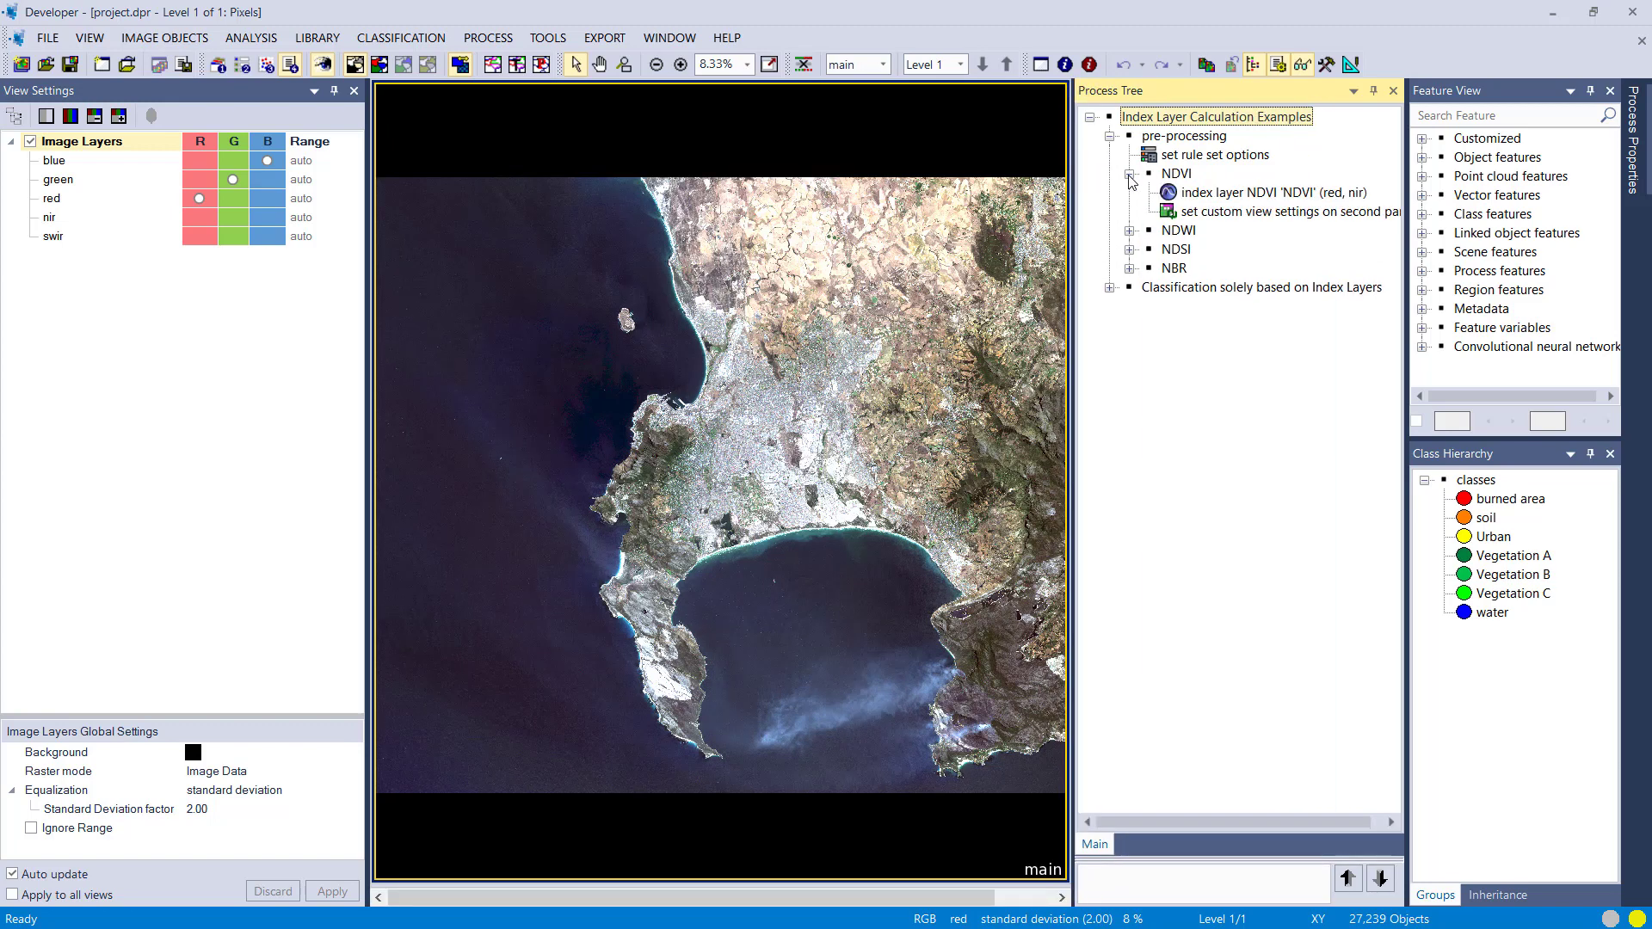
{"action": "left_click", "coordinate": [1189, 197]}
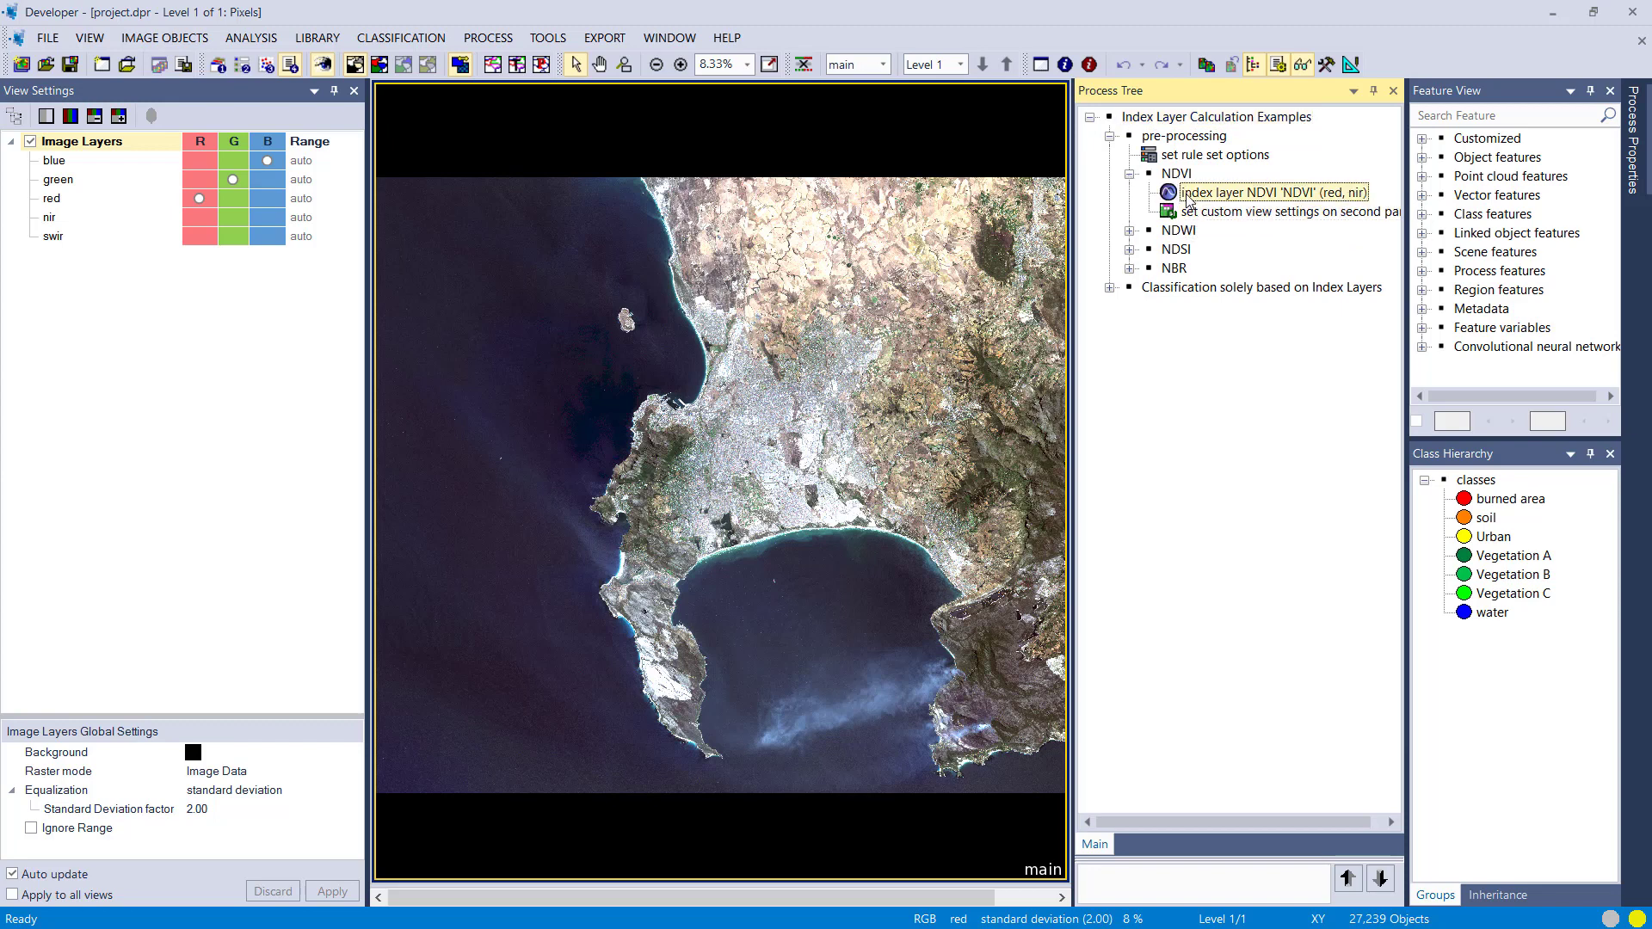
{"action": "double_click", "coordinate": [1188, 197]}
{"action": "left_click", "coordinate": [682, 350]}
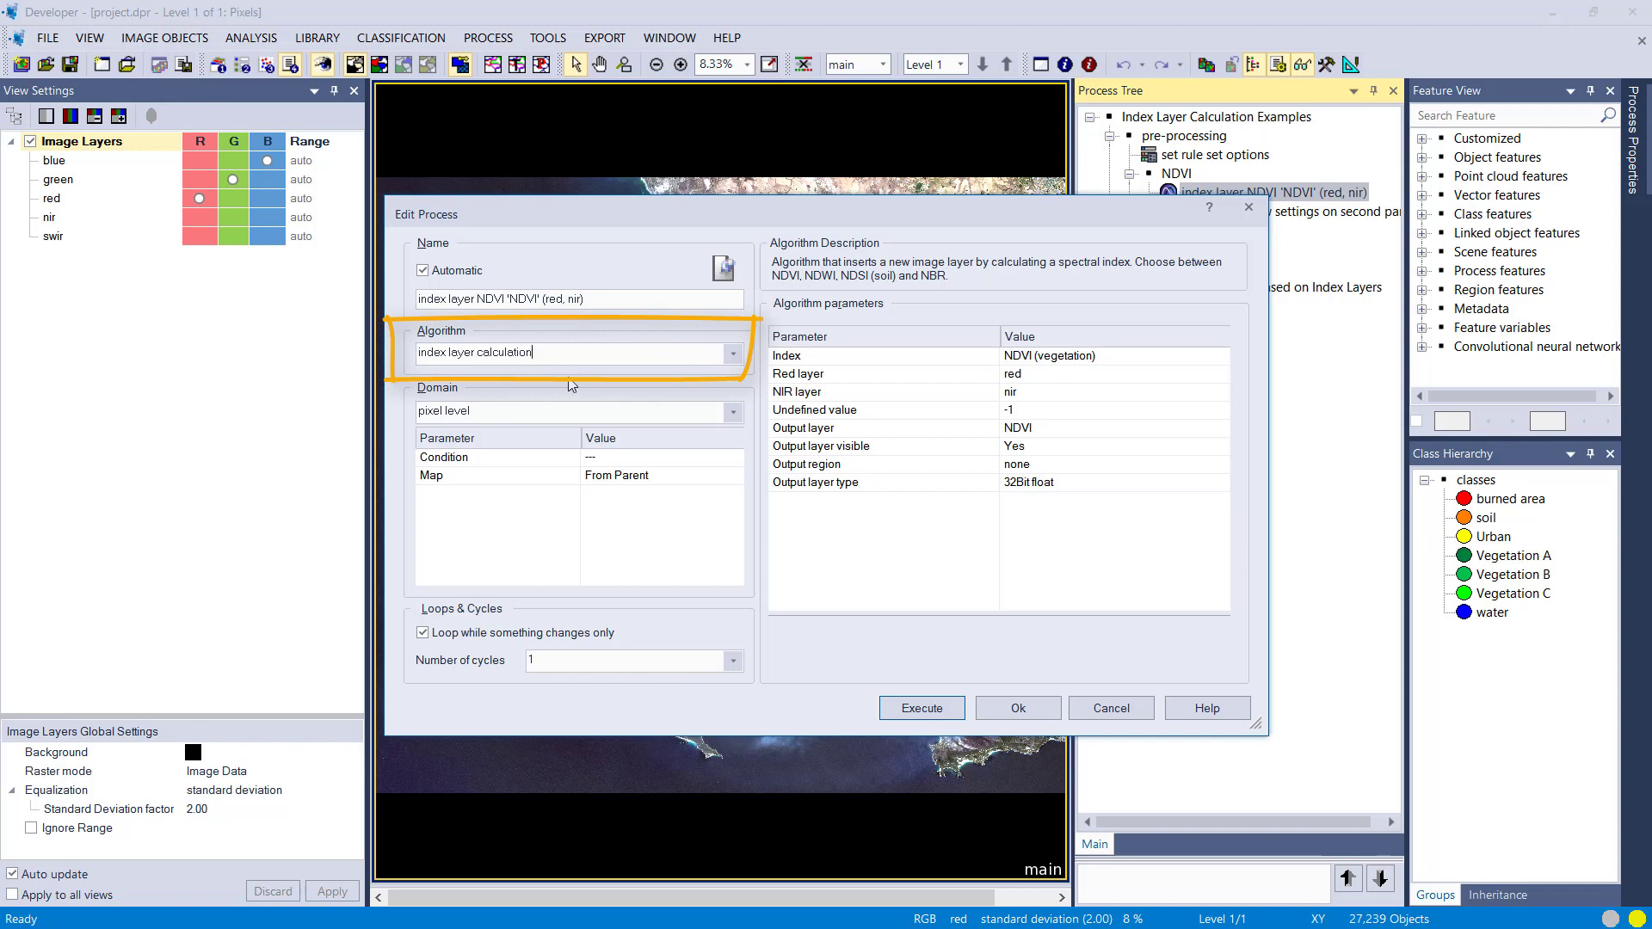
{"action": "left_click", "coordinate": [1222, 360]}
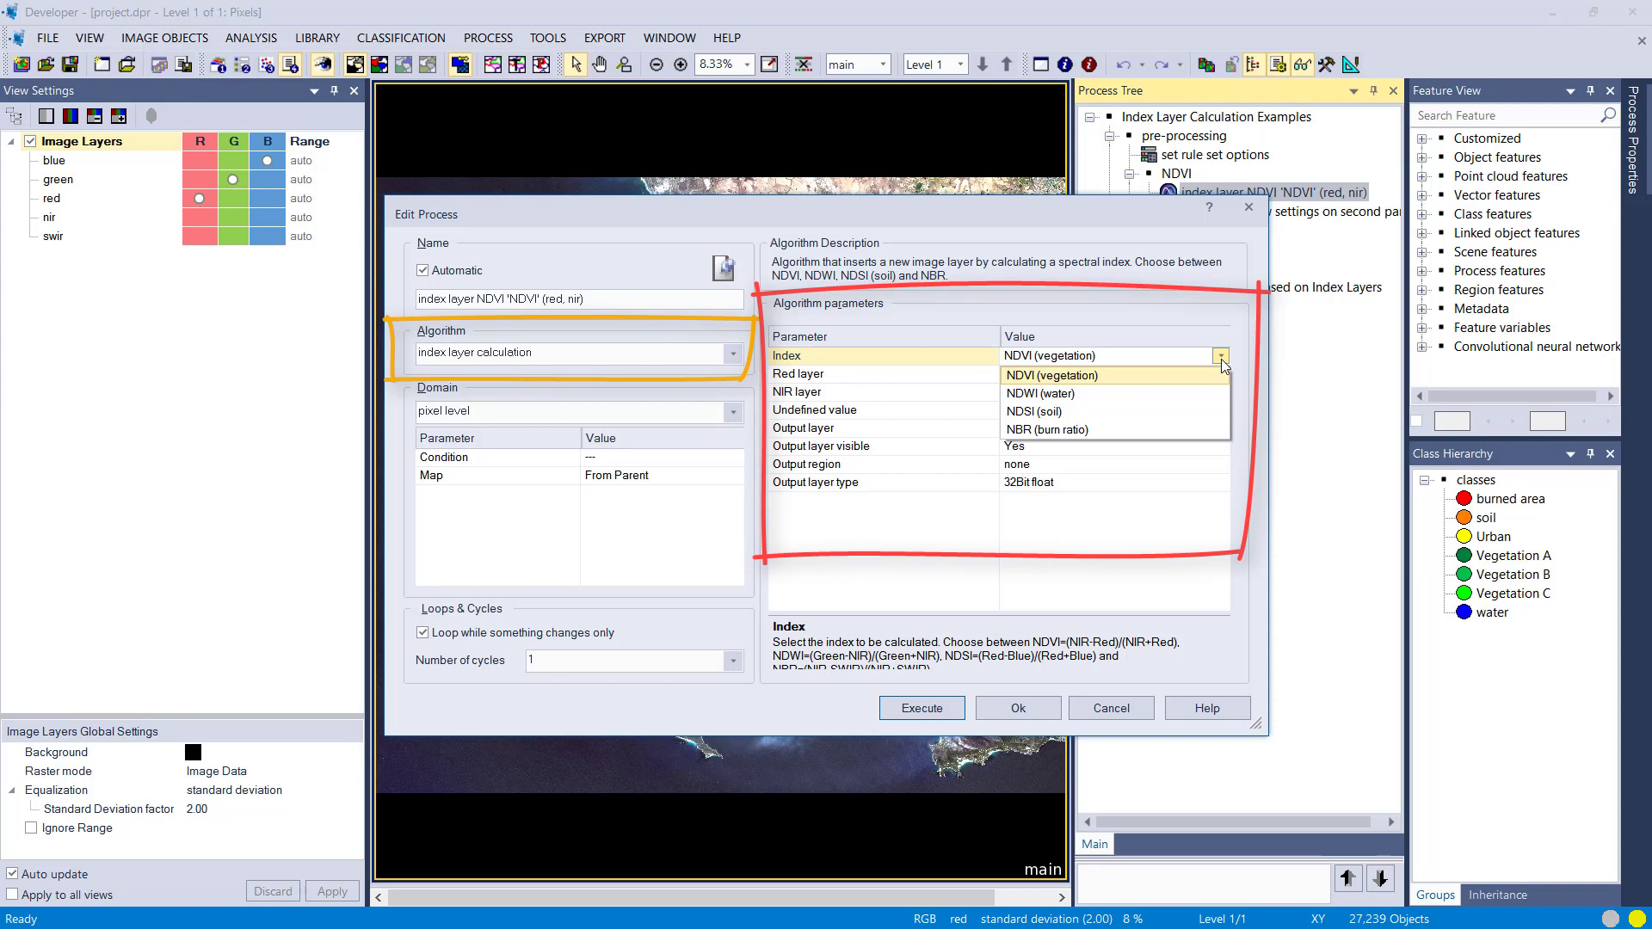
{"action": "left_click", "coordinate": [1220, 358]}
{"action": "left_click", "coordinate": [935, 376]}
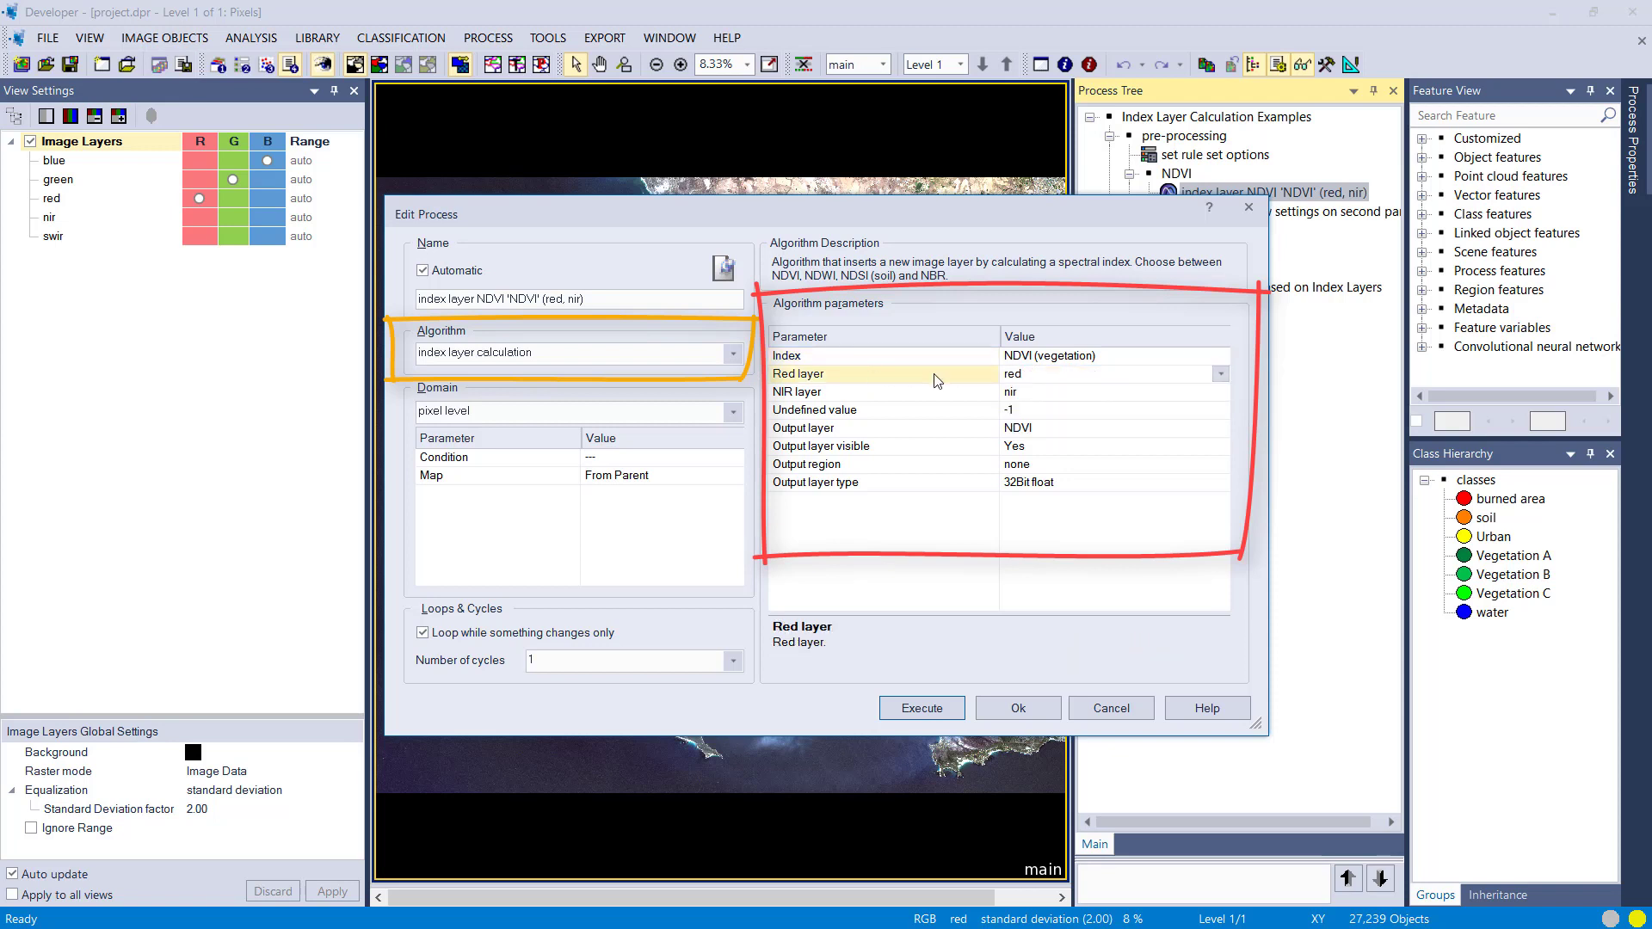
{"action": "left_click", "coordinate": [1225, 373]}
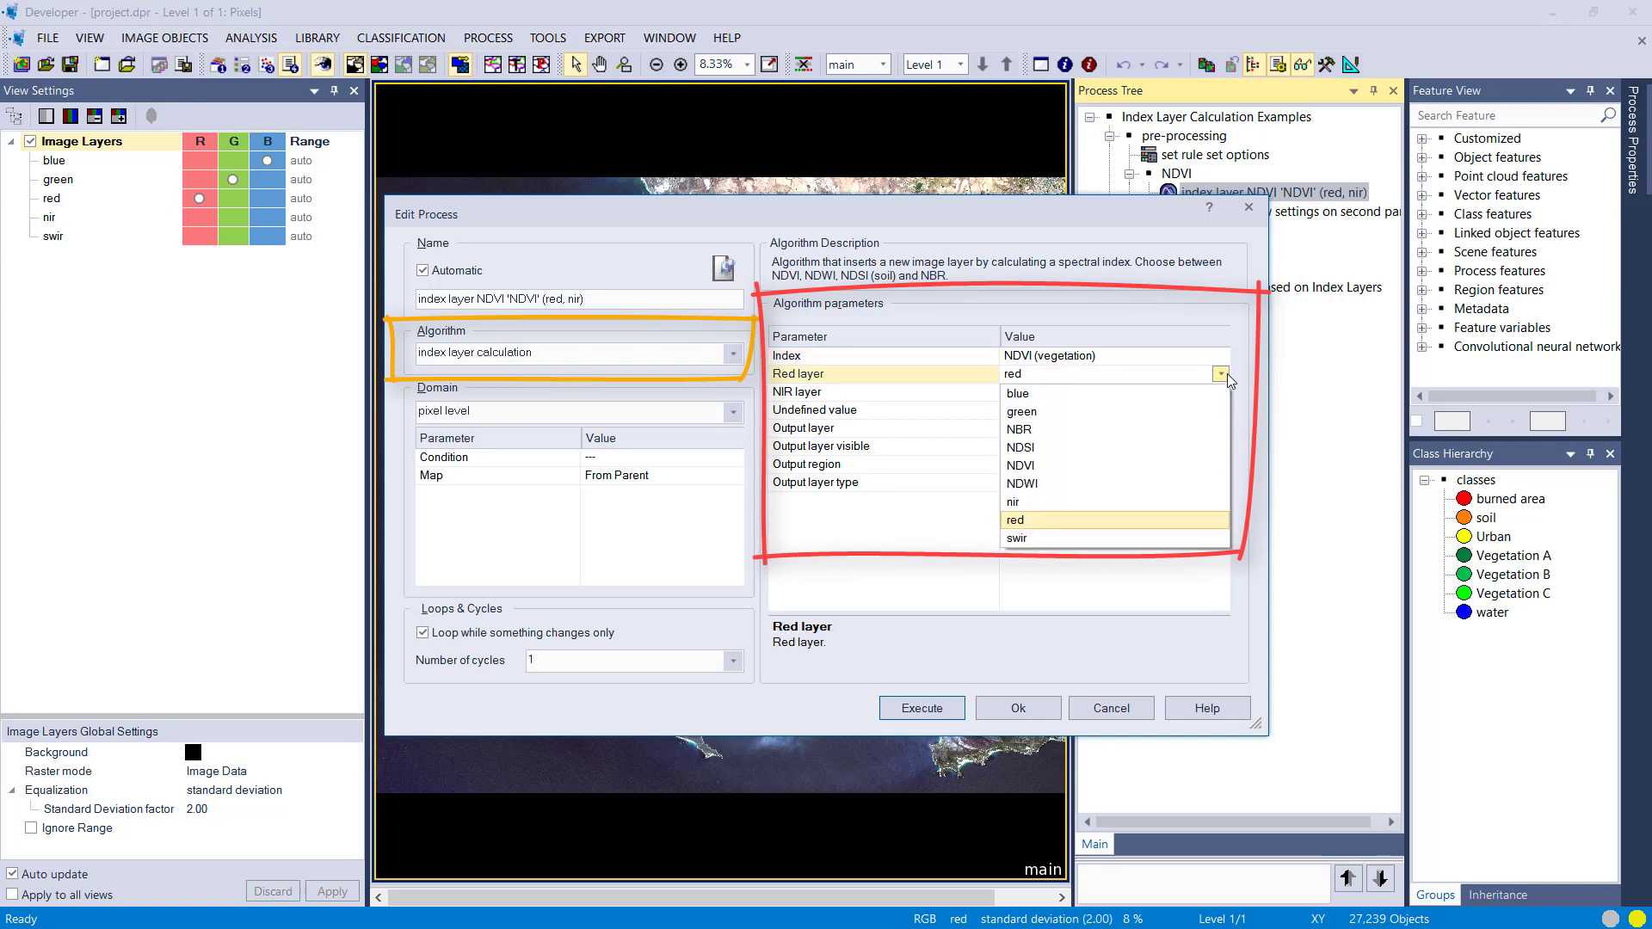
{"action": "left_click", "coordinate": [1069, 526]}
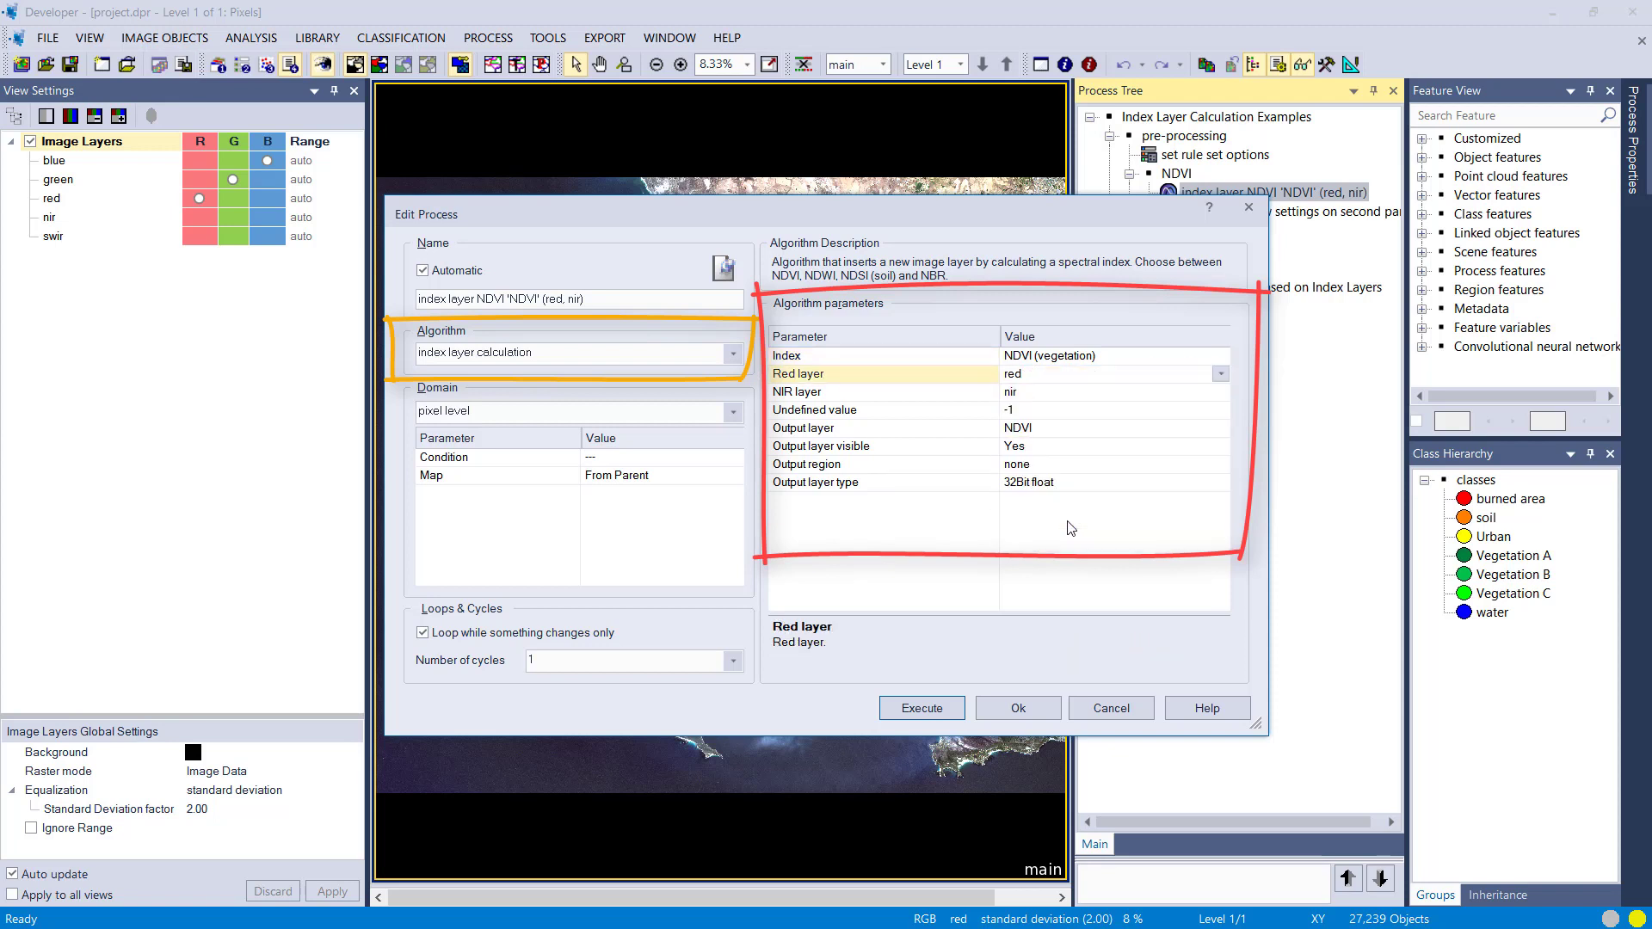
{"action": "left_click", "coordinate": [1220, 392]}
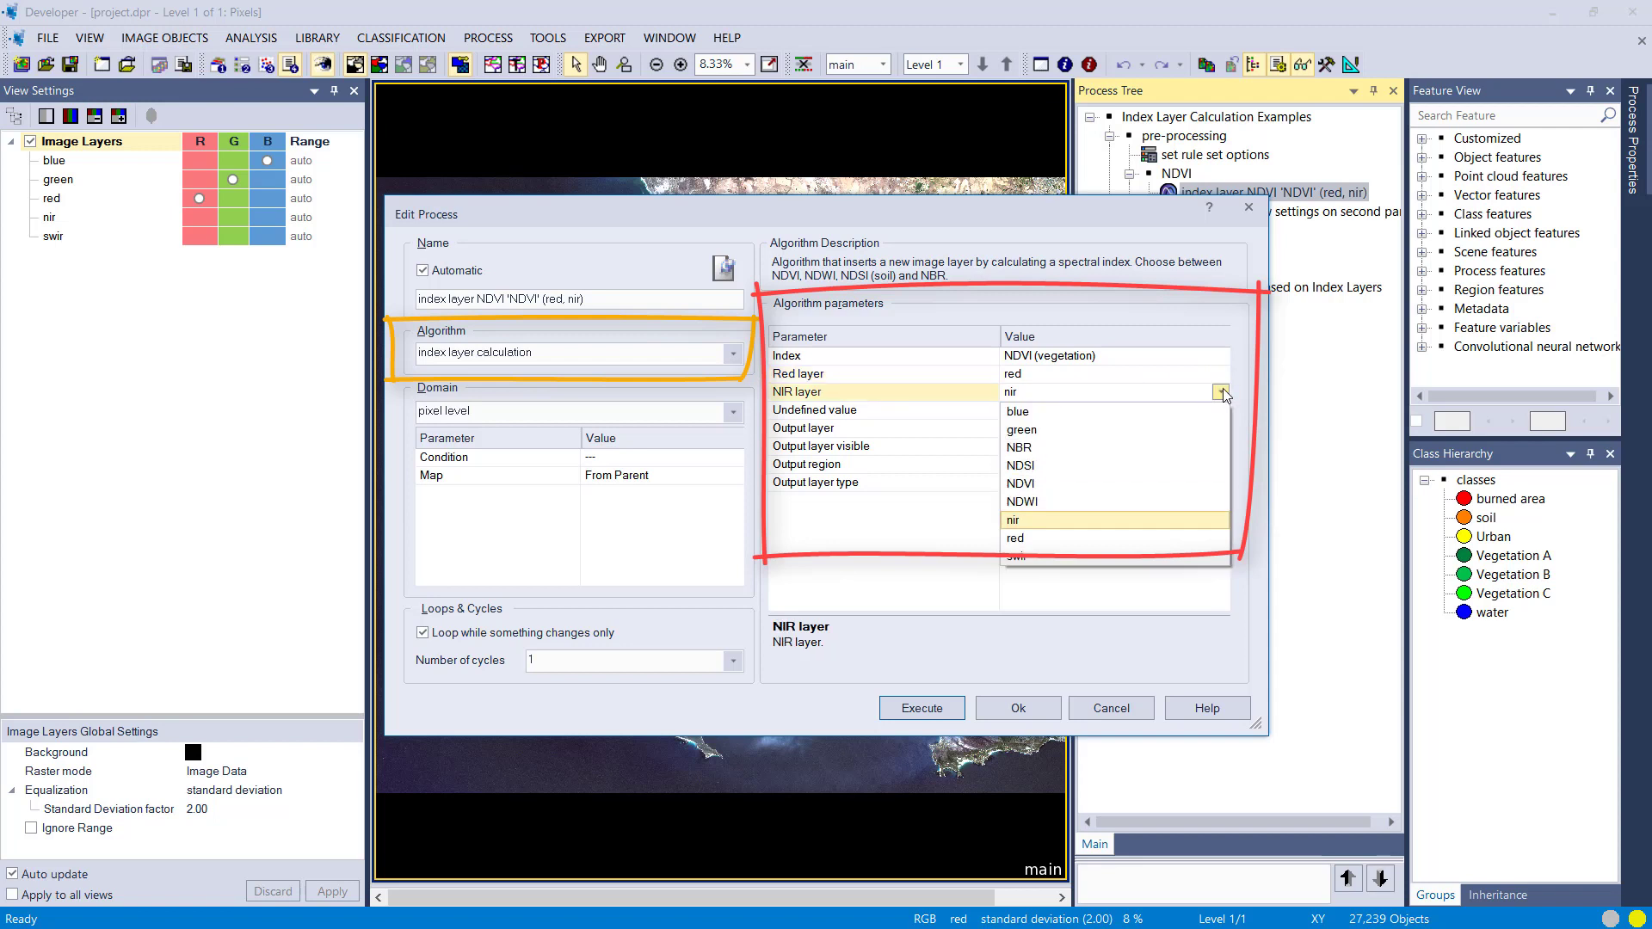
{"action": "left_click", "coordinate": [1072, 522]}
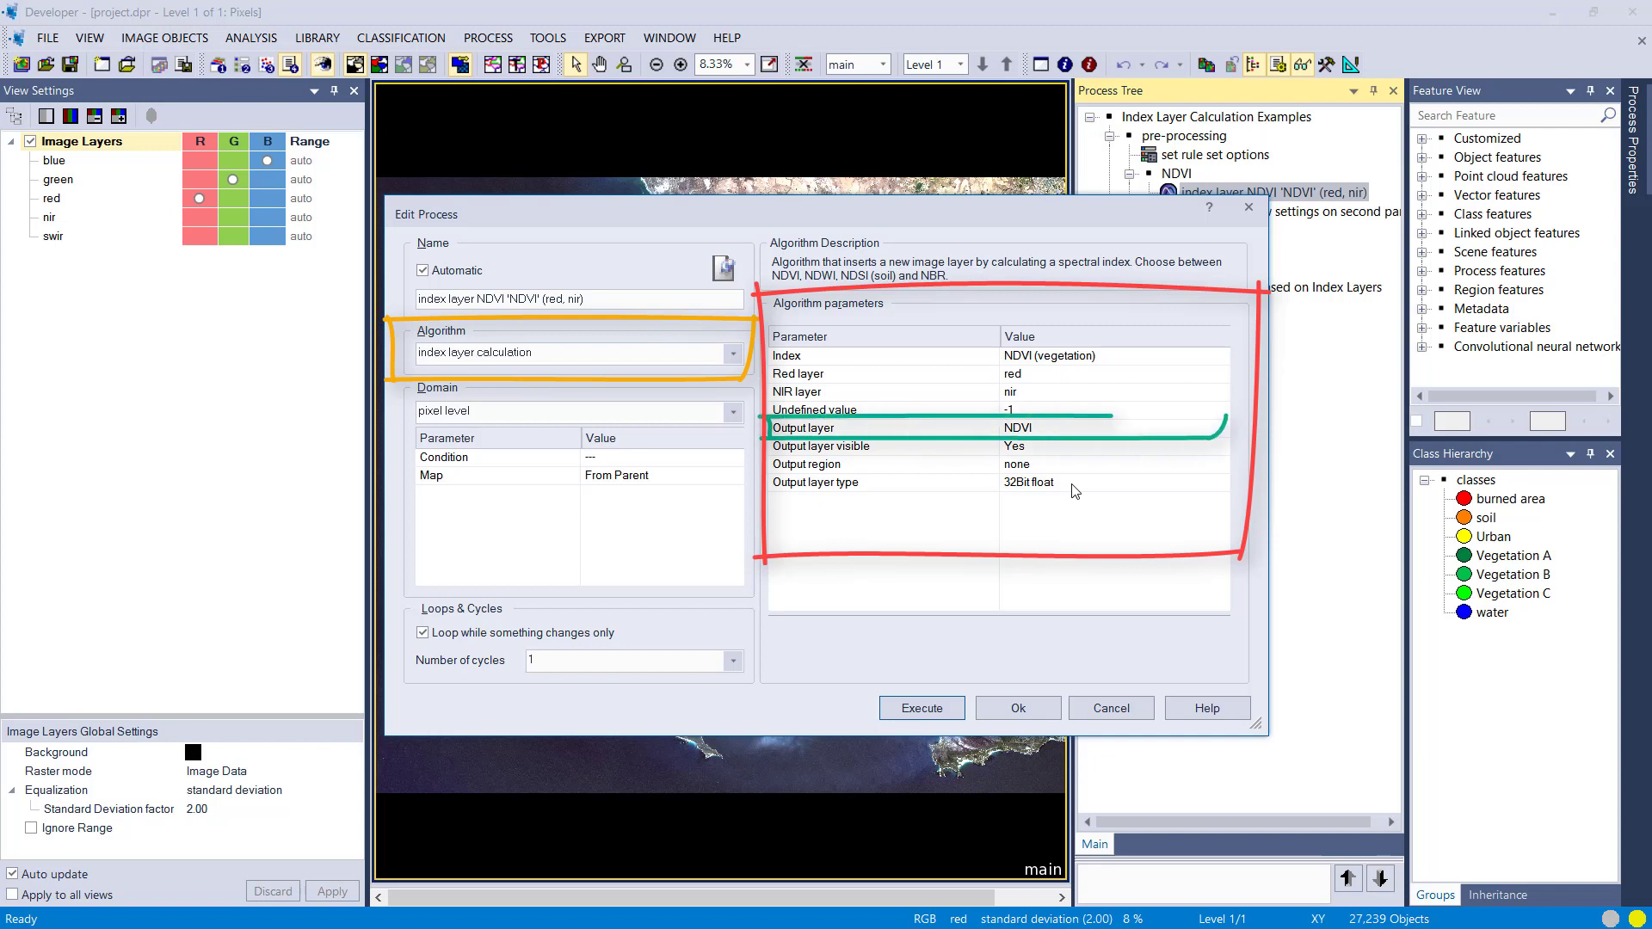
{"action": "left_click", "coordinate": [1222, 353]}
{"action": "left_click", "coordinate": [1157, 396]}
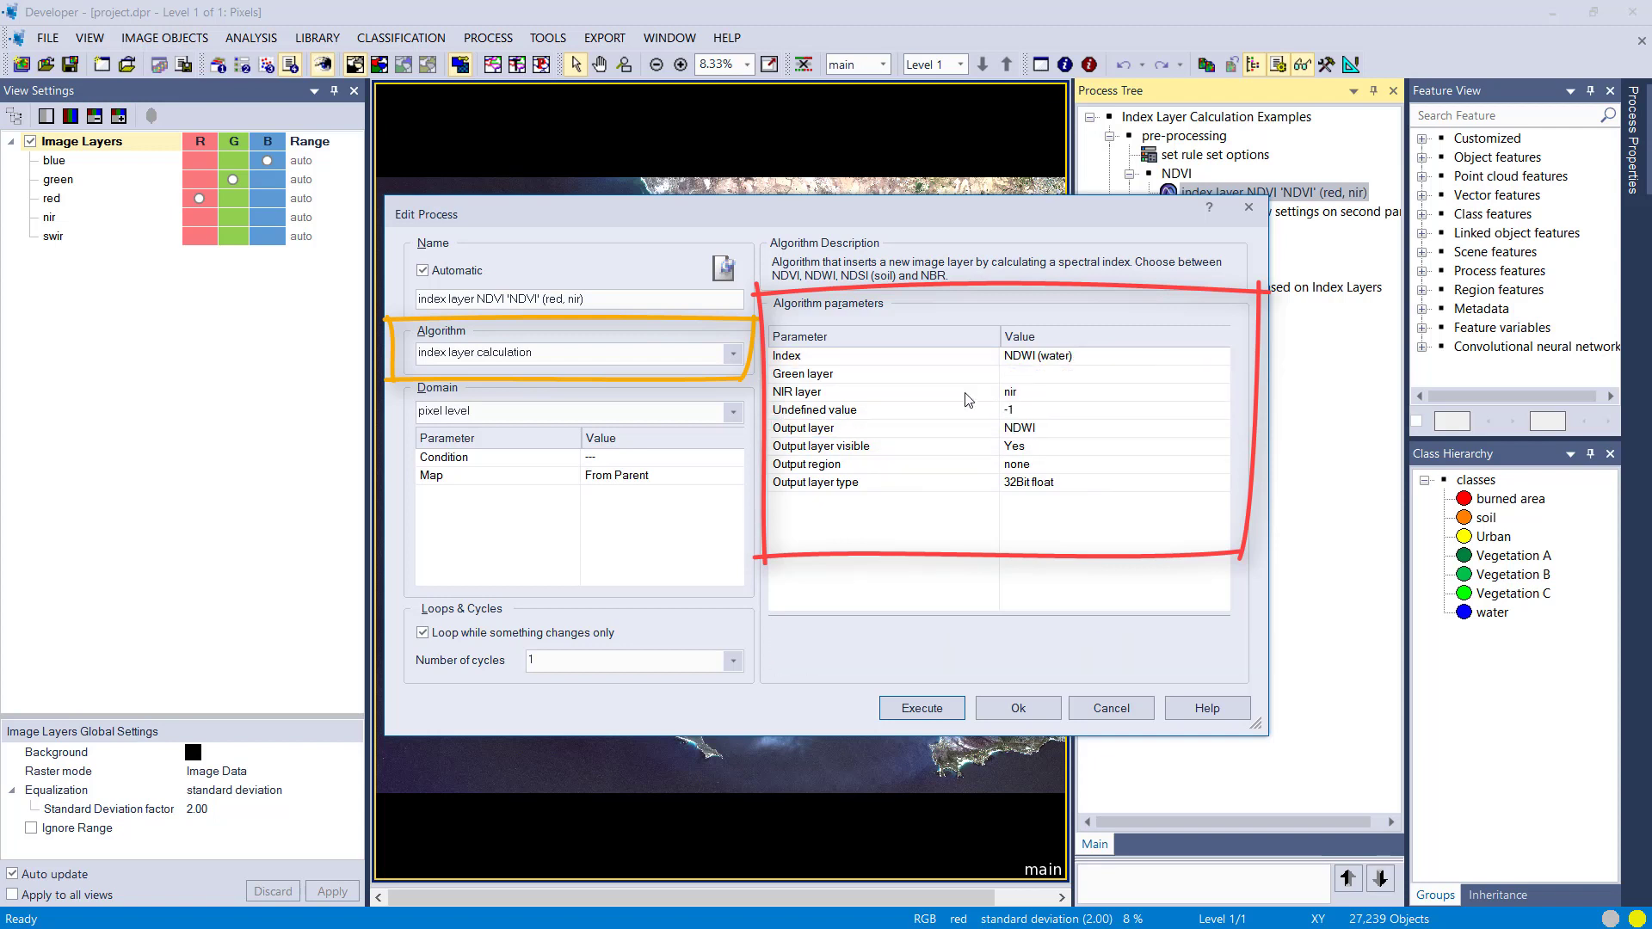
{"action": "left_click", "coordinate": [1224, 358]}
{"action": "left_click", "coordinate": [1185, 376]}
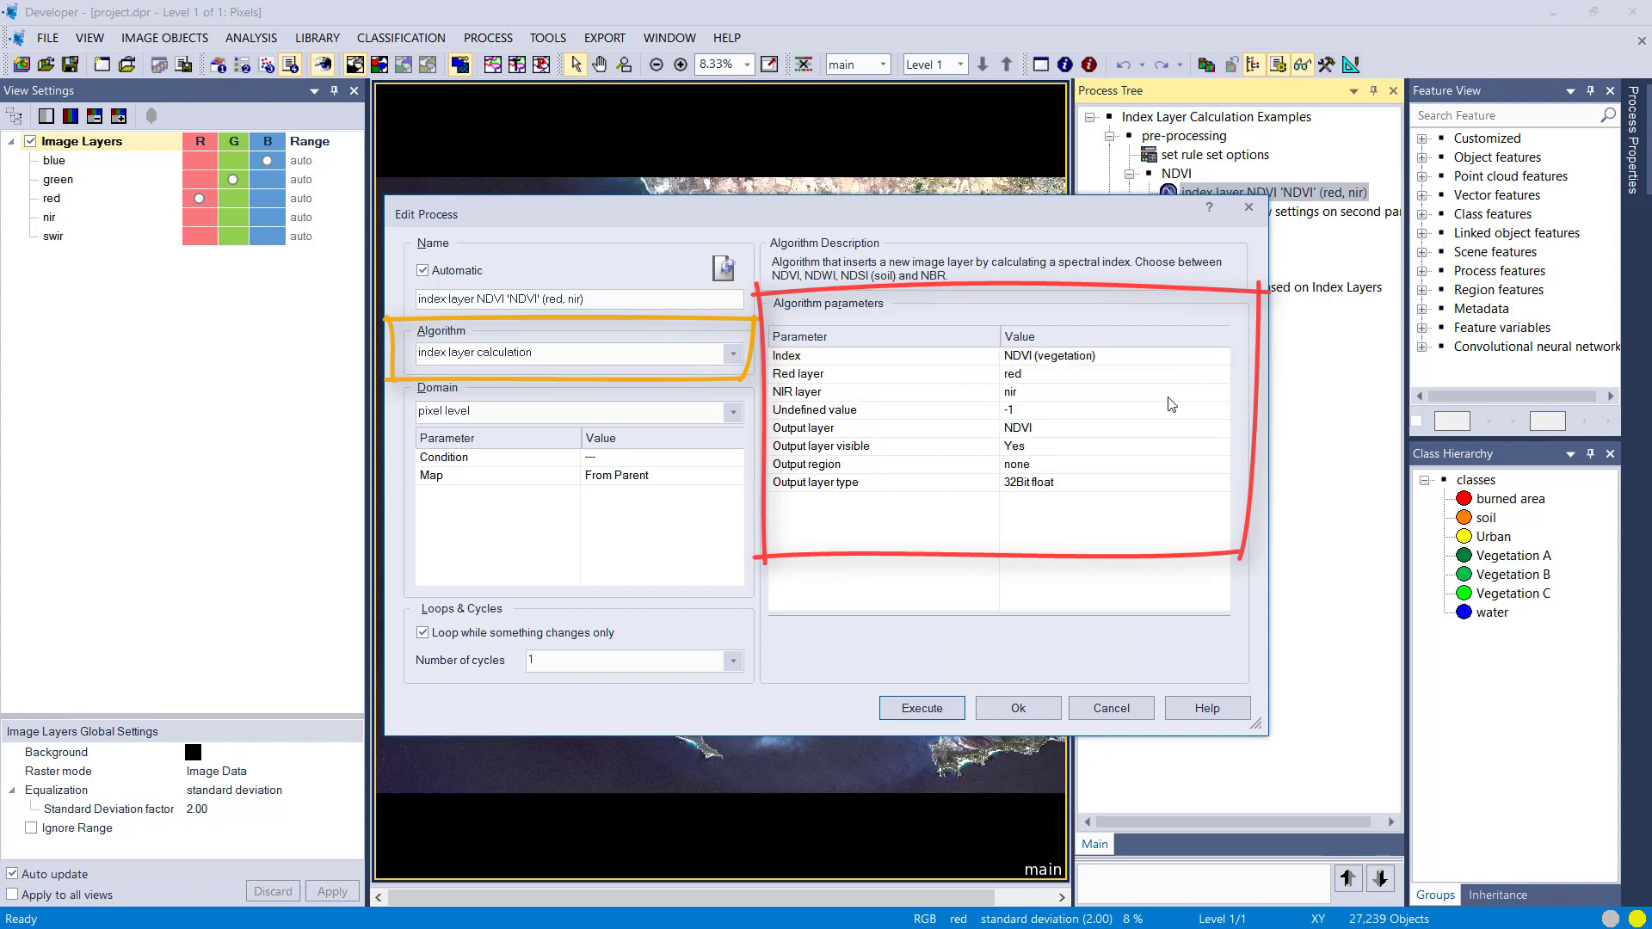
- Run the NDVI calculation and its second-pane view settings, giving the true-colour view more space
{"action": "left_click", "coordinate": [919, 708]}
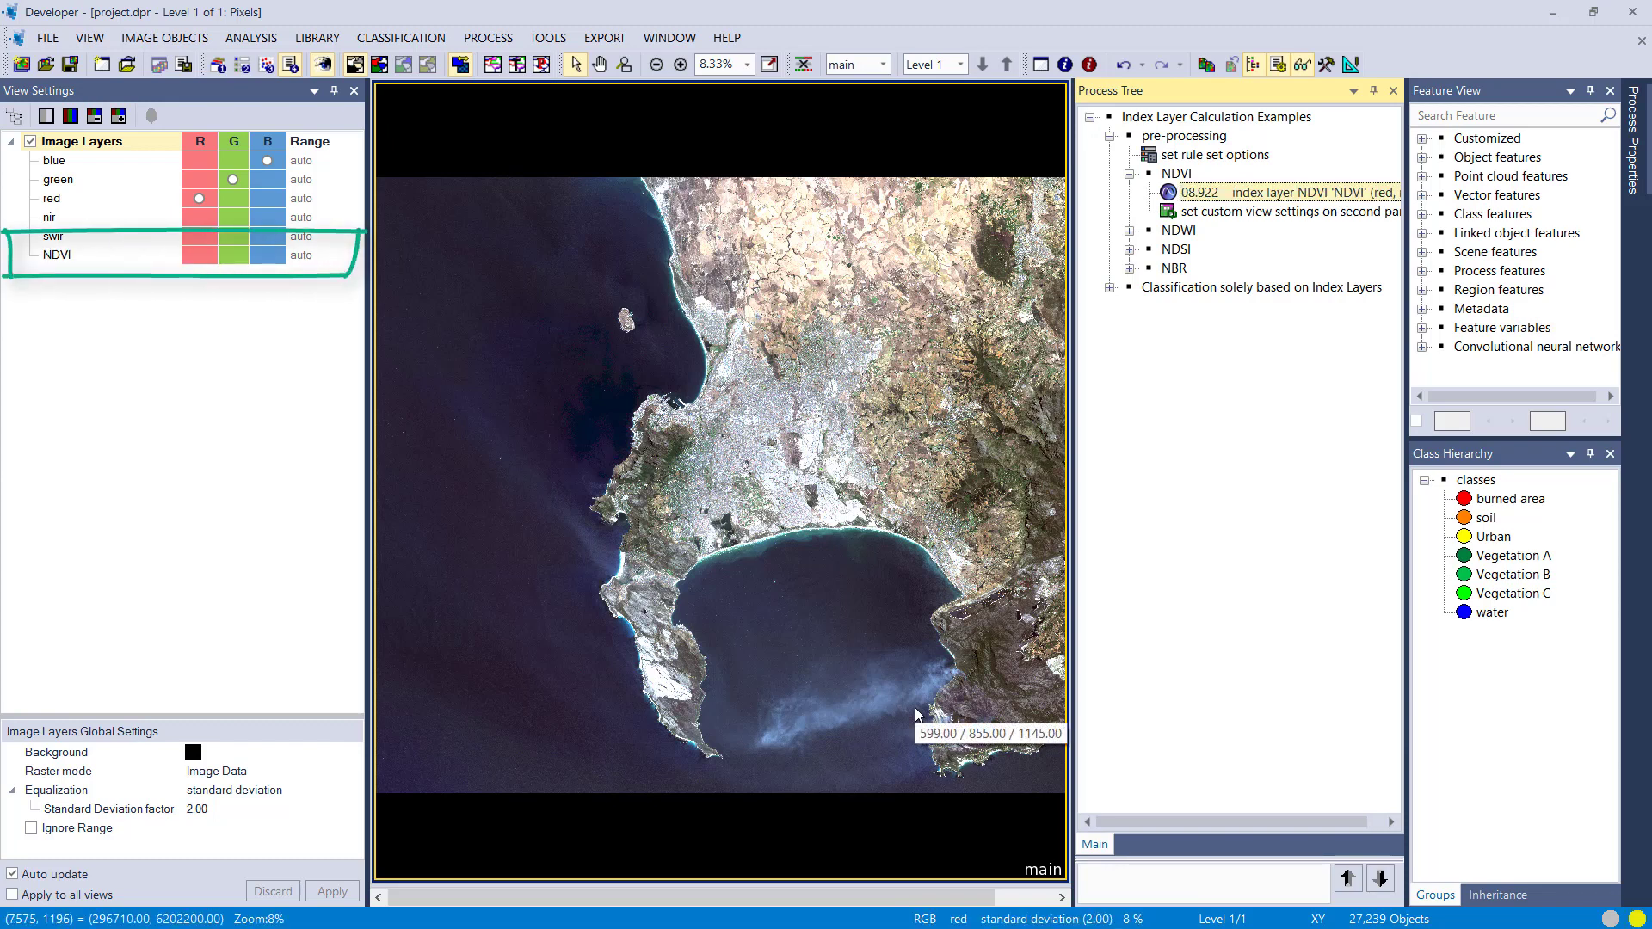
{"action": "right_click", "coordinate": [1193, 220]}
{"action": "left_click", "coordinate": [1213, 233]}
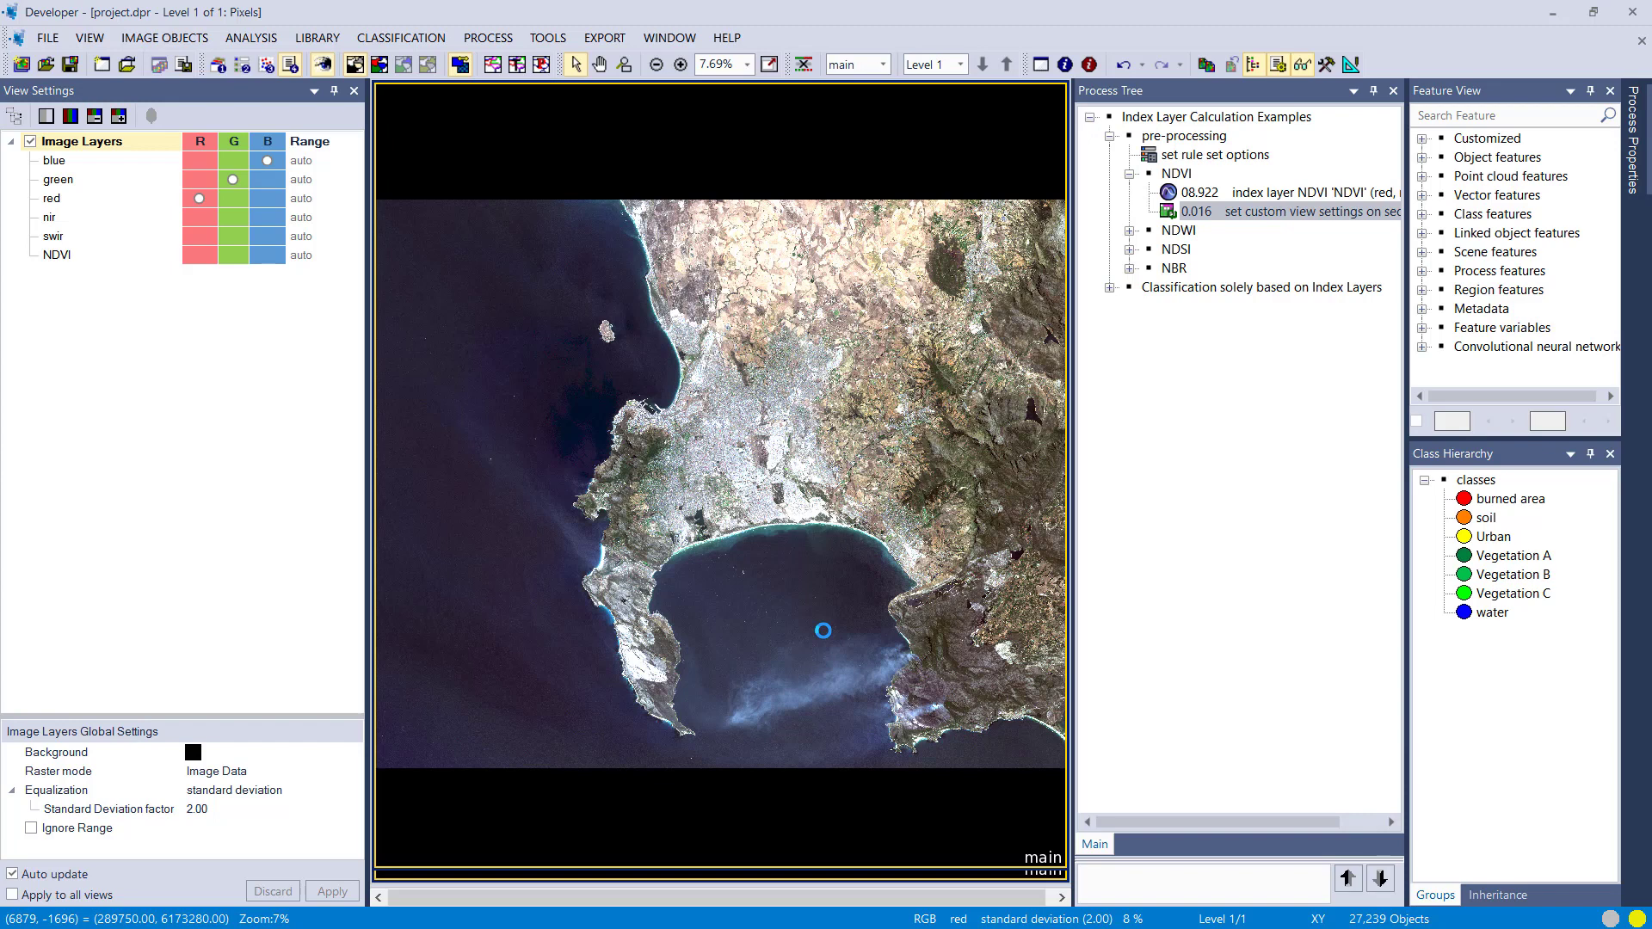
{"action": "left_click_drag", "start_coordinate": [824, 630], "coordinate": [834, 743]}
- Zoom in and rebalance the split between the natural-colour and NDVI views
{"action": "scroll", "coordinate": [611, 416], "scroll_direction": "up", "scroll_amount": 3}
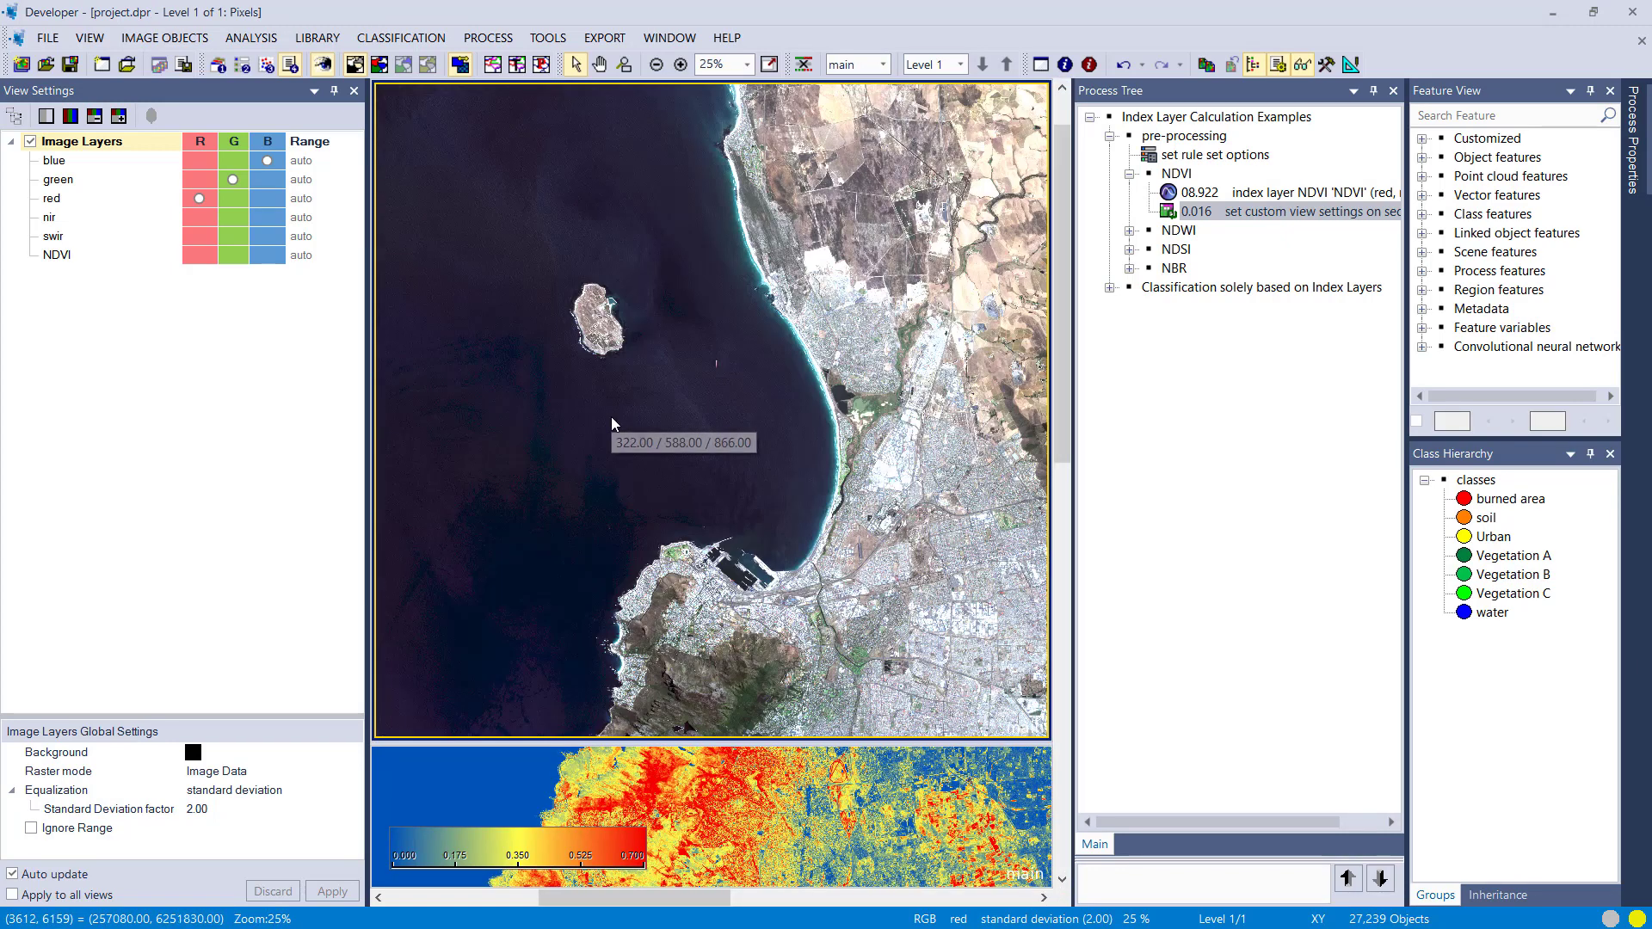
{"action": "scroll", "coordinate": [719, 499], "scroll_direction": "up", "scroll_amount": 3}
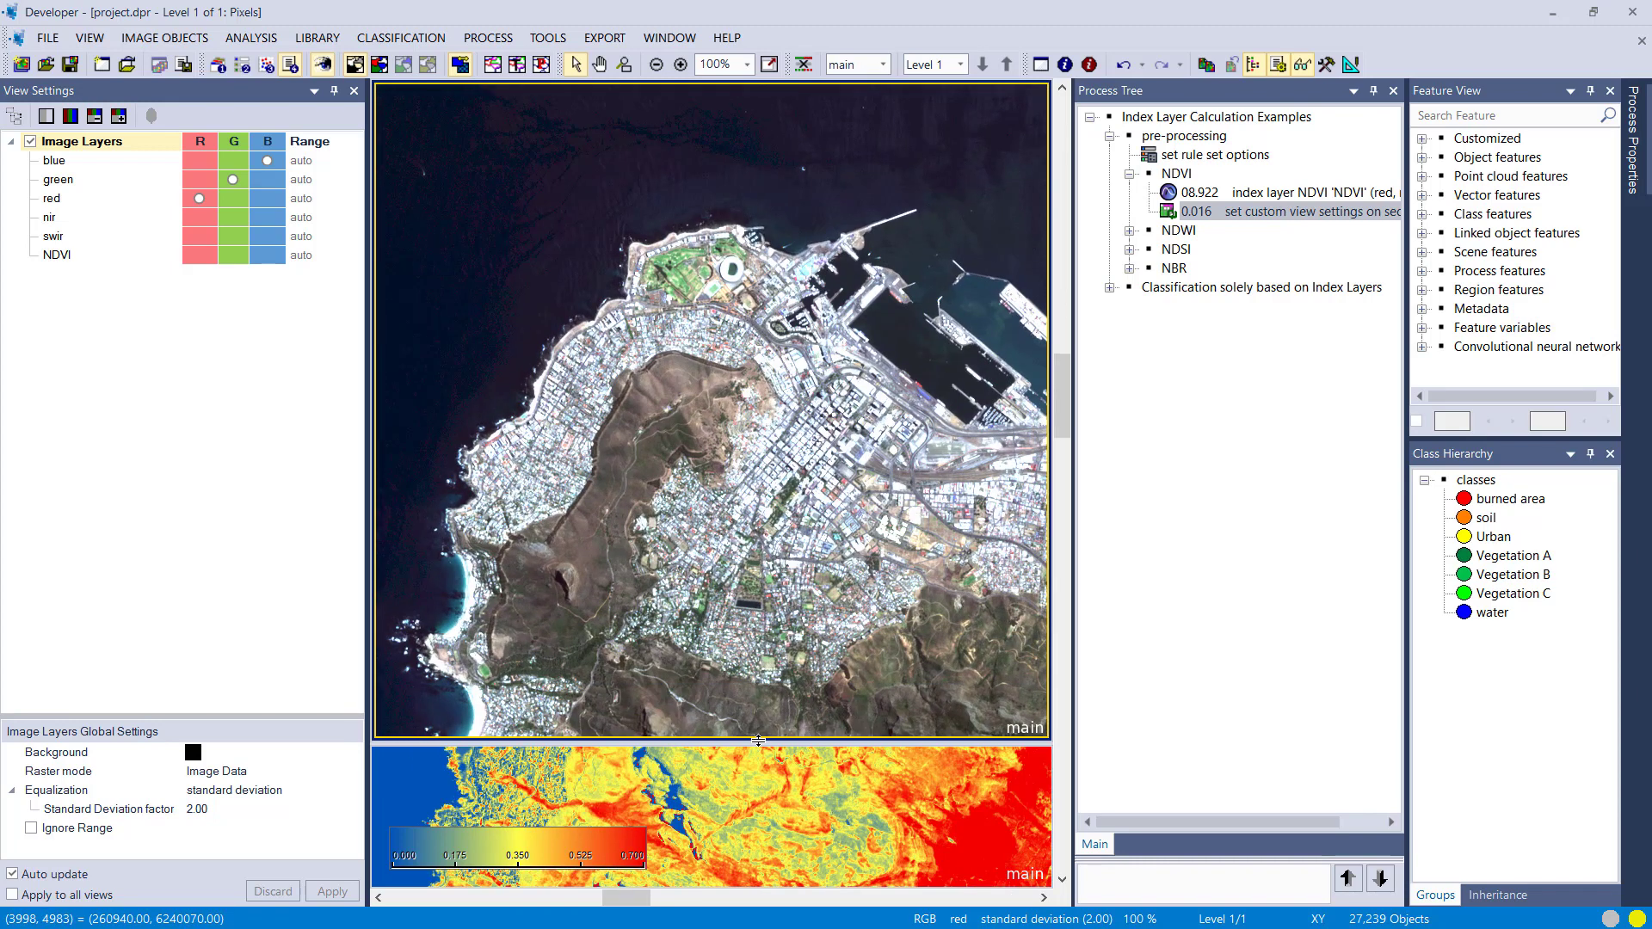
{"action": "left_click_drag", "start_coordinate": [758, 740], "coordinate": [772, 161]}
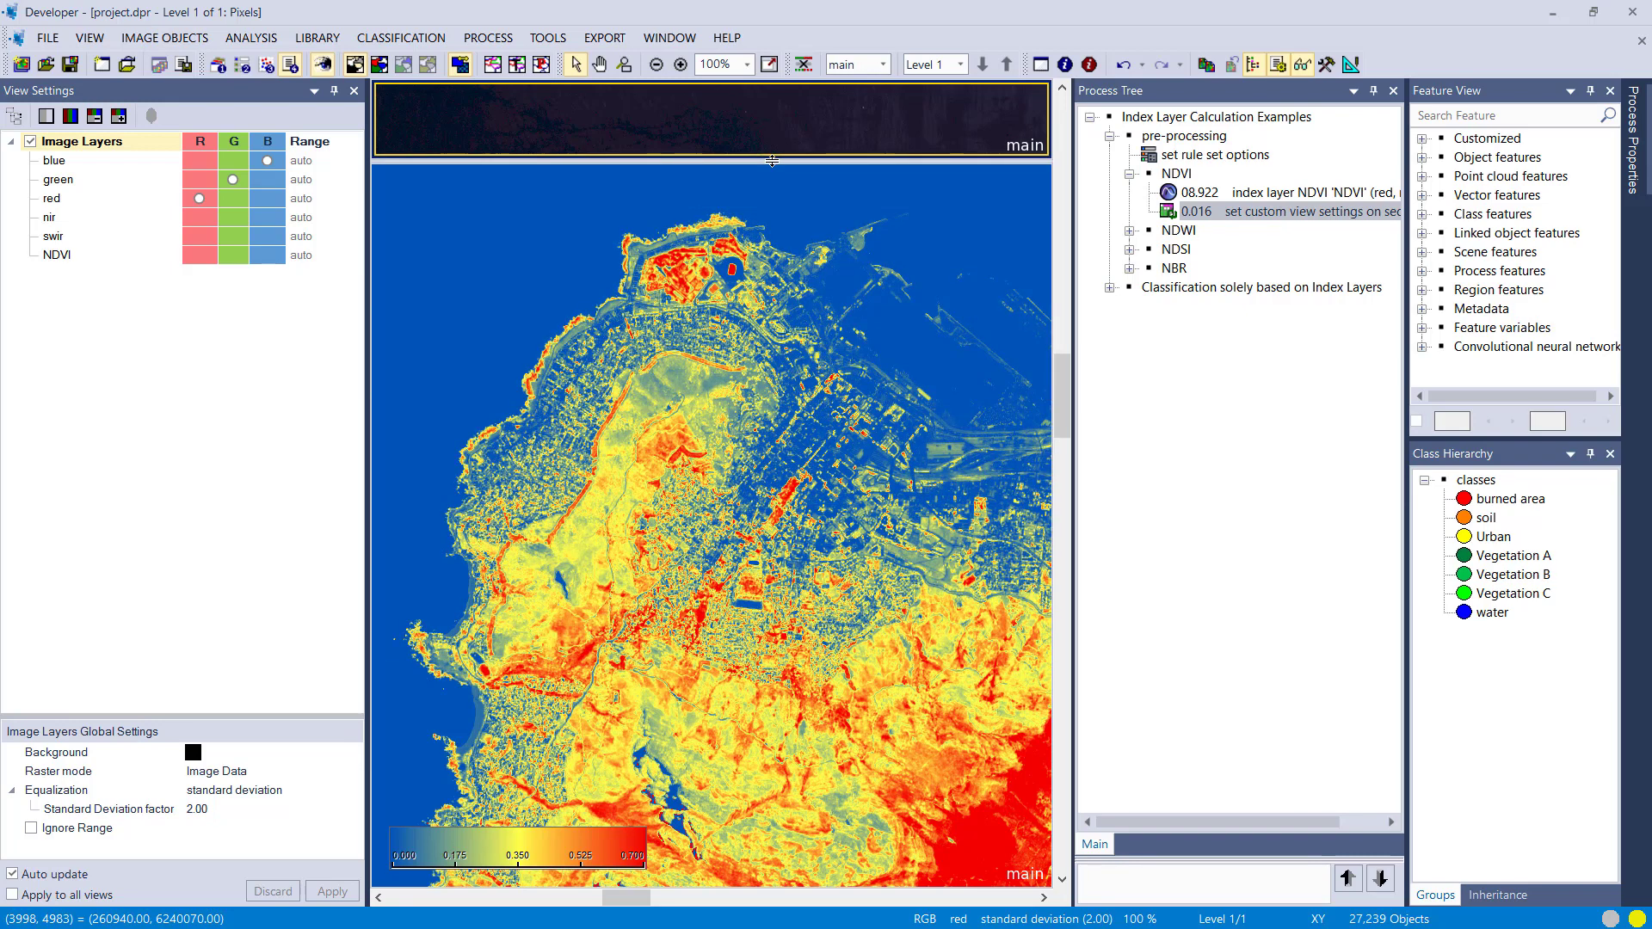
{"action": "left_click_drag", "start_coordinate": [772, 160], "coordinate": [761, 482]}
{"action": "scroll", "coordinate": [655, 245], "scroll_direction": "up", "scroll_amount": 2}
{"action": "scroll", "coordinate": [655, 245], "scroll_direction": "up", "scroll_amount": 2}
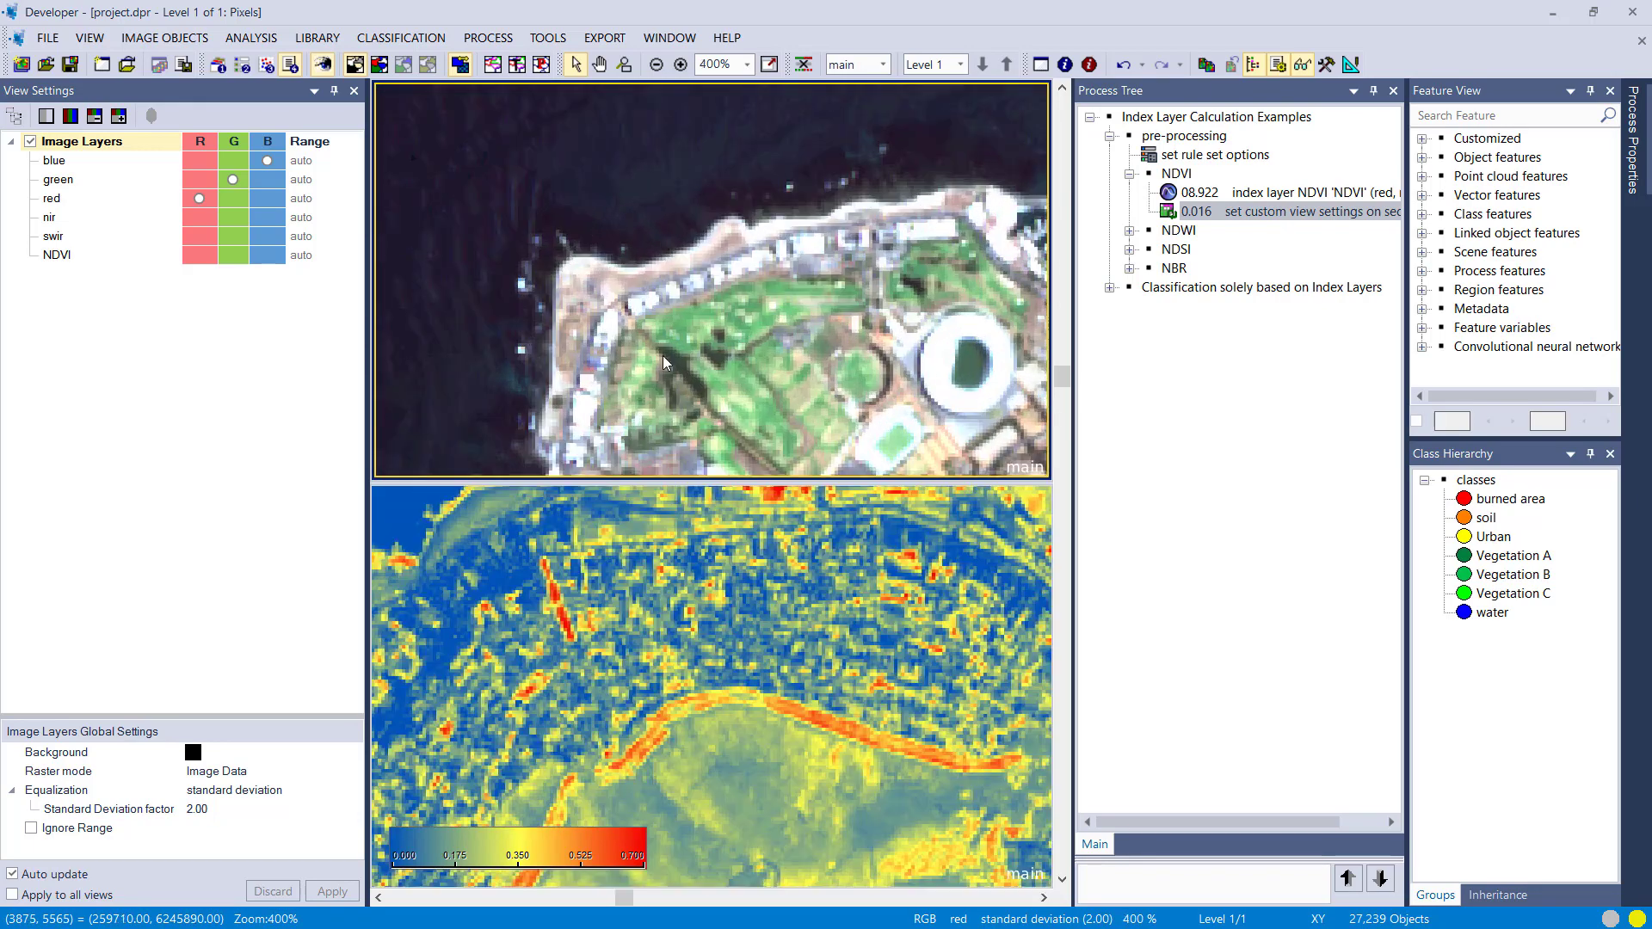
{"action": "left_click_drag", "start_coordinate": [674, 477], "coordinate": [648, 680]}
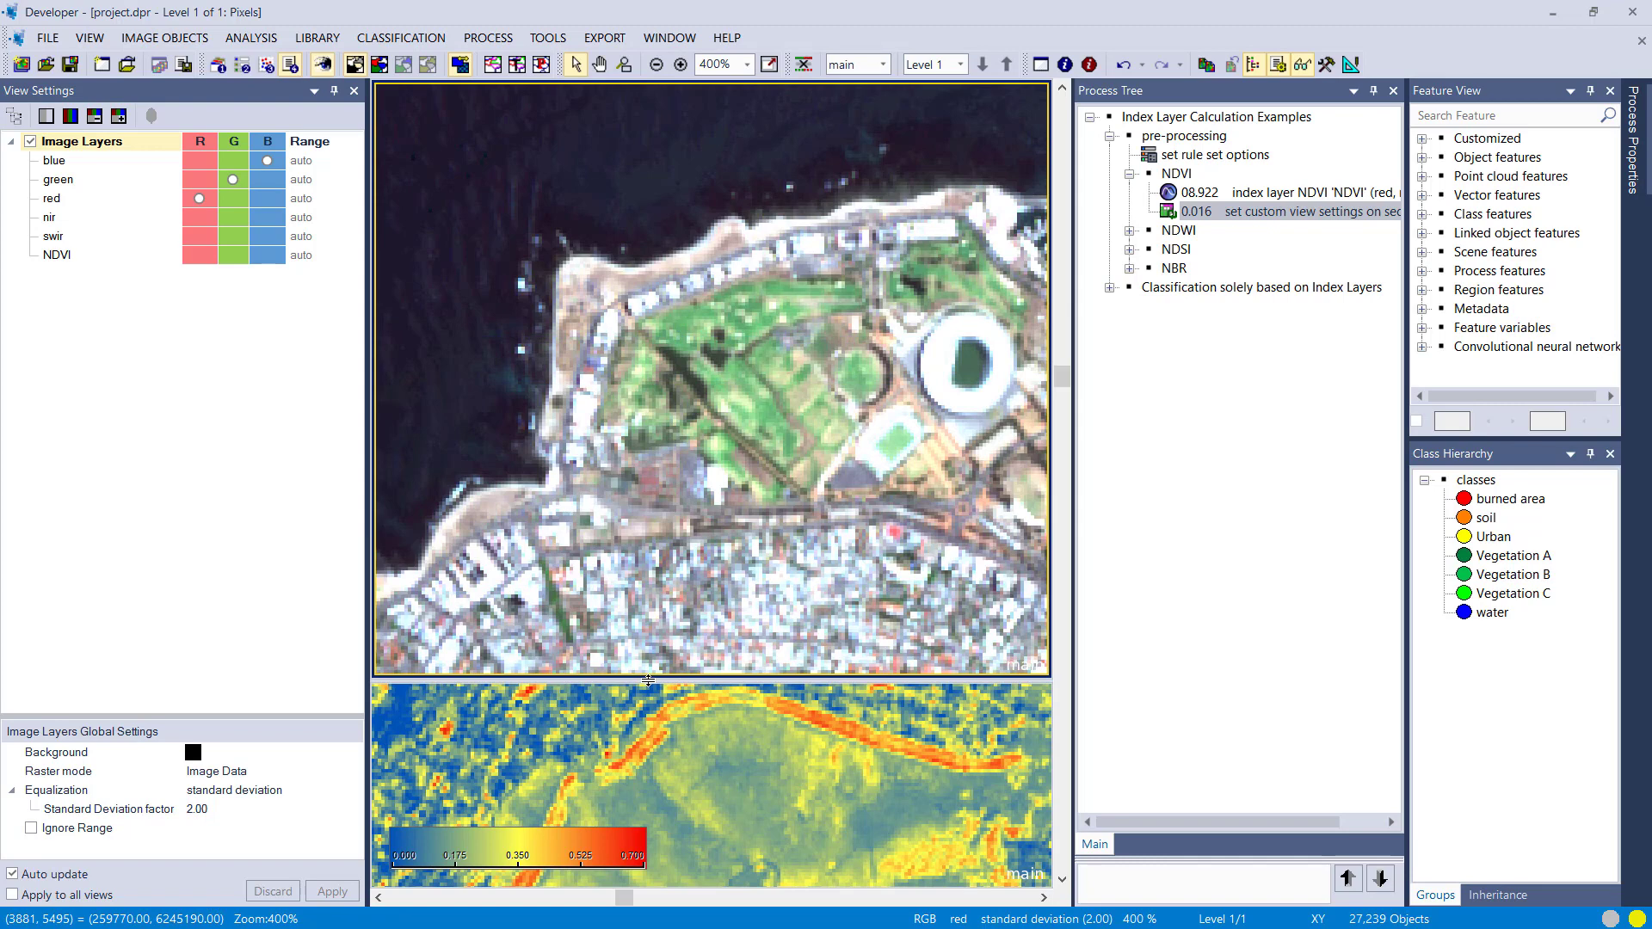
{"action": "left_click_drag", "start_coordinate": [649, 680], "coordinate": [693, 263]}
{"action": "left_click_drag", "start_coordinate": [698, 392], "coordinate": [799, 764]}
- Pan across the scene, restore the NDVI view below the image and fit the whole scene
{"action": "scroll", "coordinate": [791, 593], "scroll_direction": "down", "scroll_amount": 2}
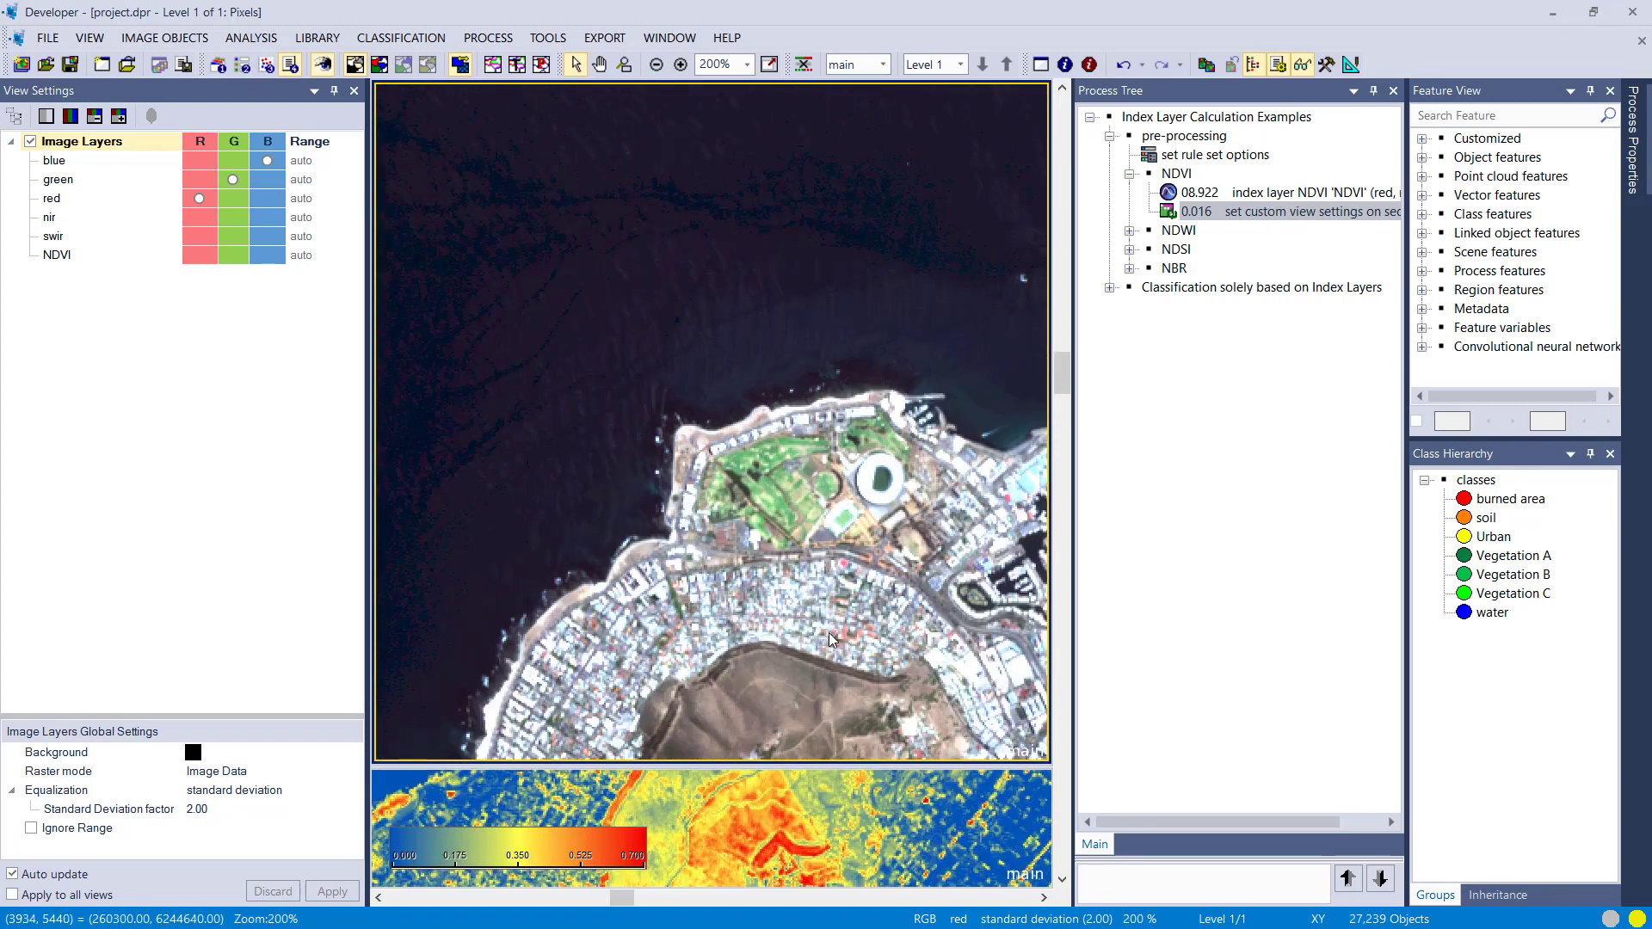
{"action": "scroll", "coordinate": [644, 447], "scroll_direction": "down", "scroll_amount": 2}
{"action": "scroll", "coordinate": [714, 523], "scroll_direction": "down", "scroll_amount": 1}
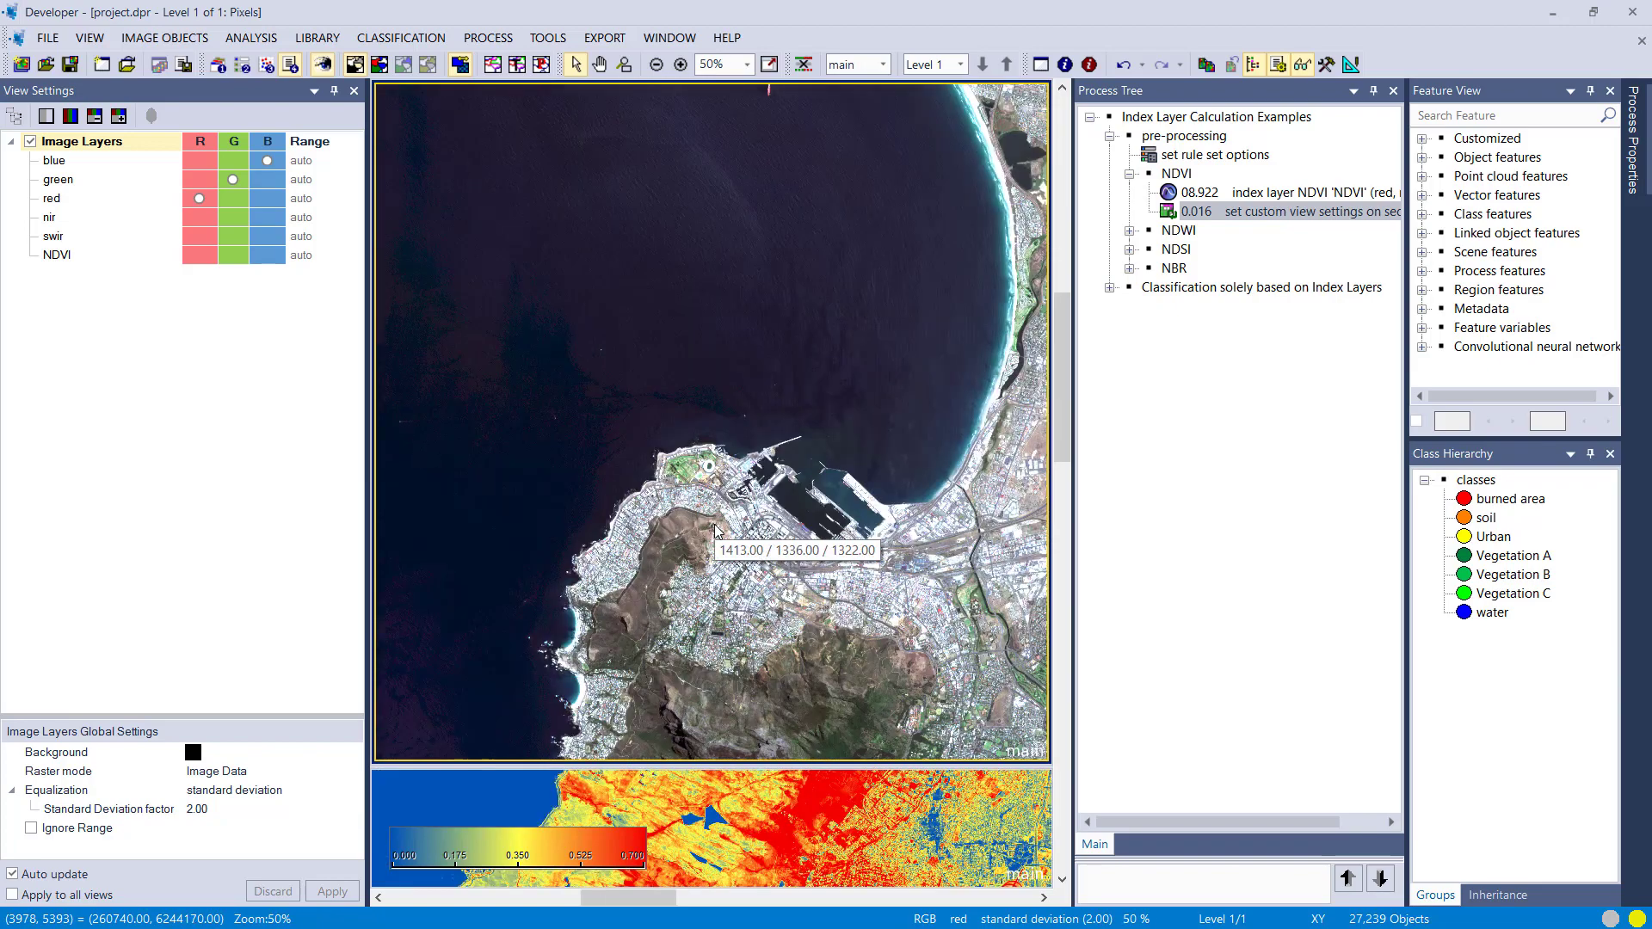
{"action": "scroll", "coordinate": [714, 525], "scroll_direction": "right", "scroll_amount": 10}
{"action": "scroll", "coordinate": [424, 277], "scroll_direction": "down", "scroll_amount": 1}
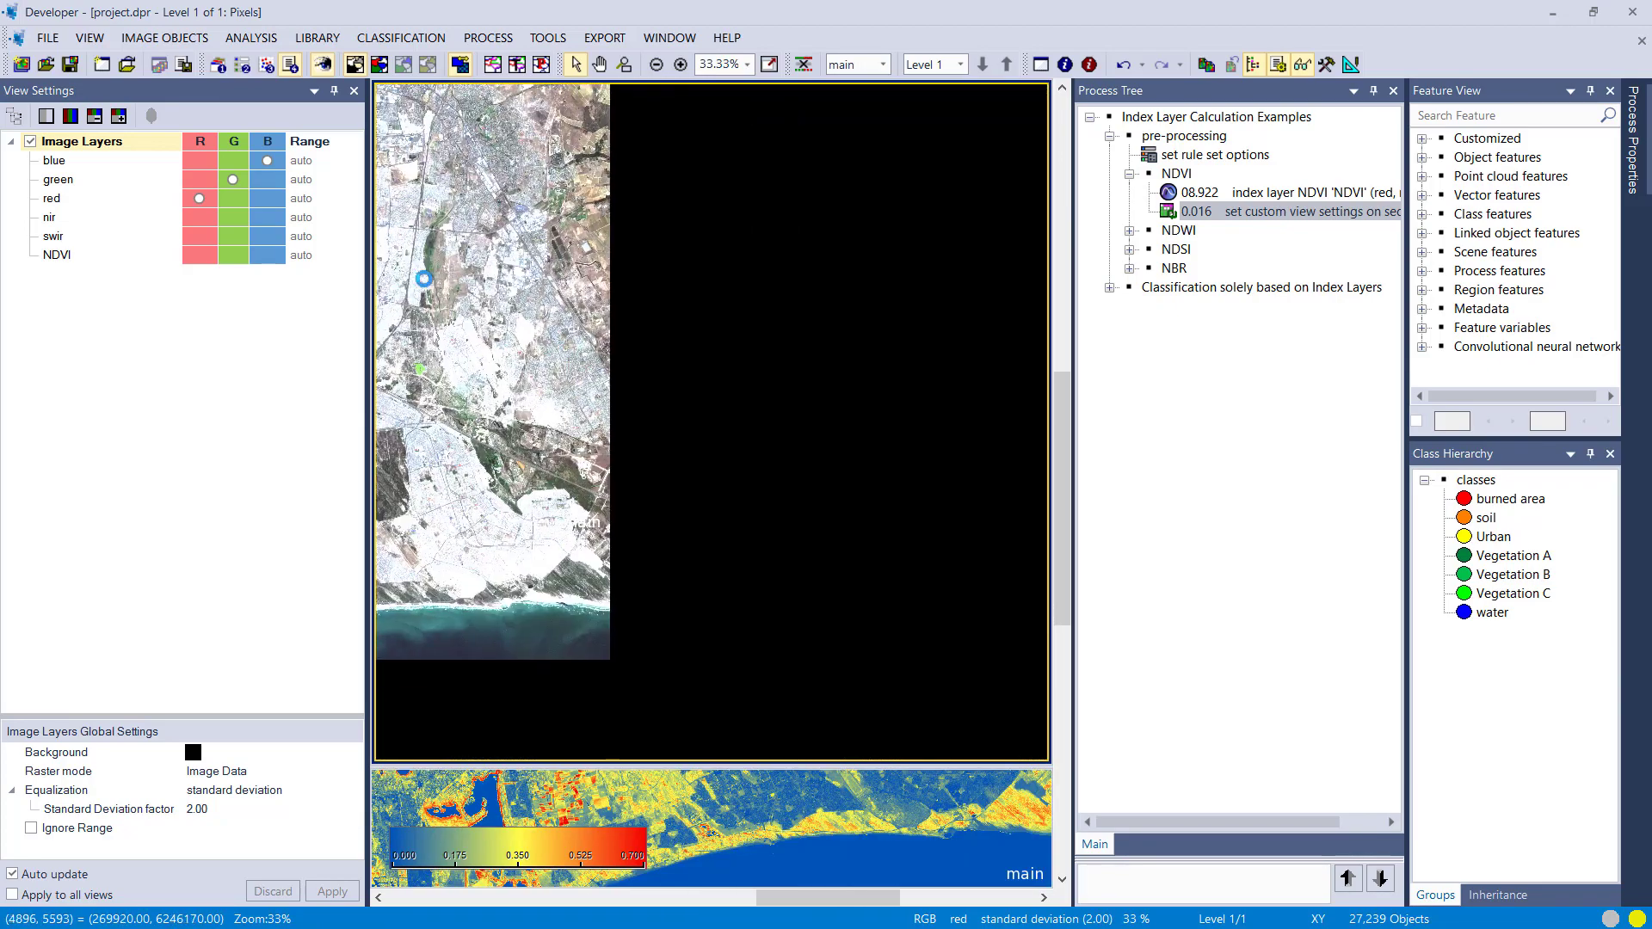
{"action": "scroll", "coordinate": [424, 277], "scroll_direction": "right", "scroll_amount": 10}
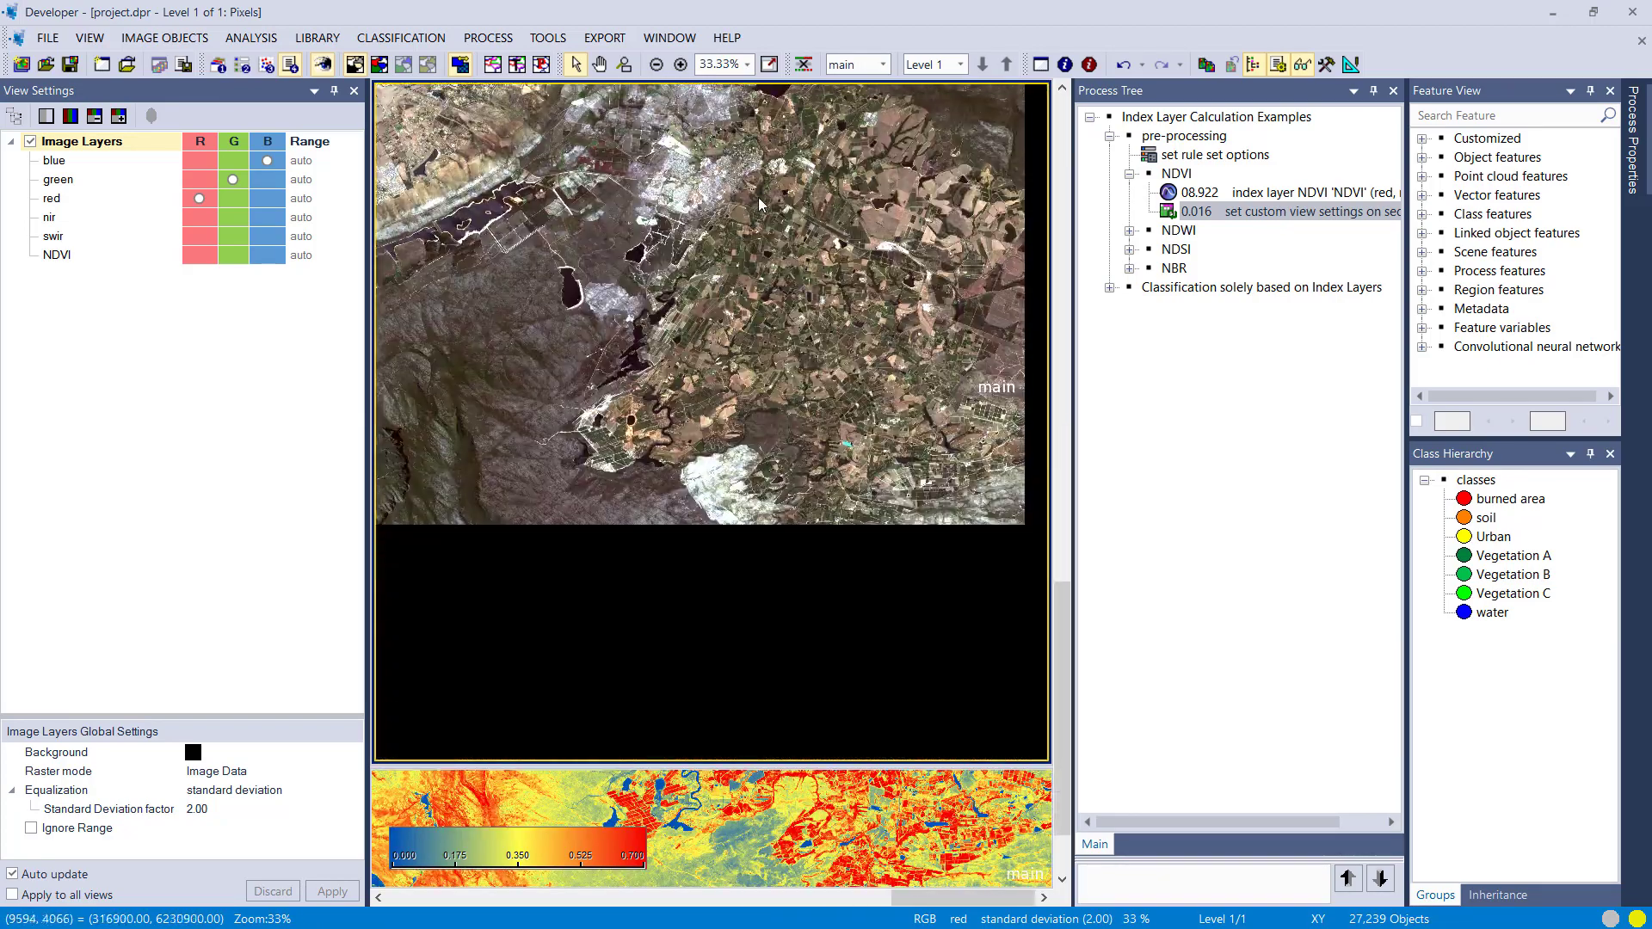
{"action": "scroll", "coordinate": [755, 197], "scroll_direction": "up", "scroll_amount": 1}
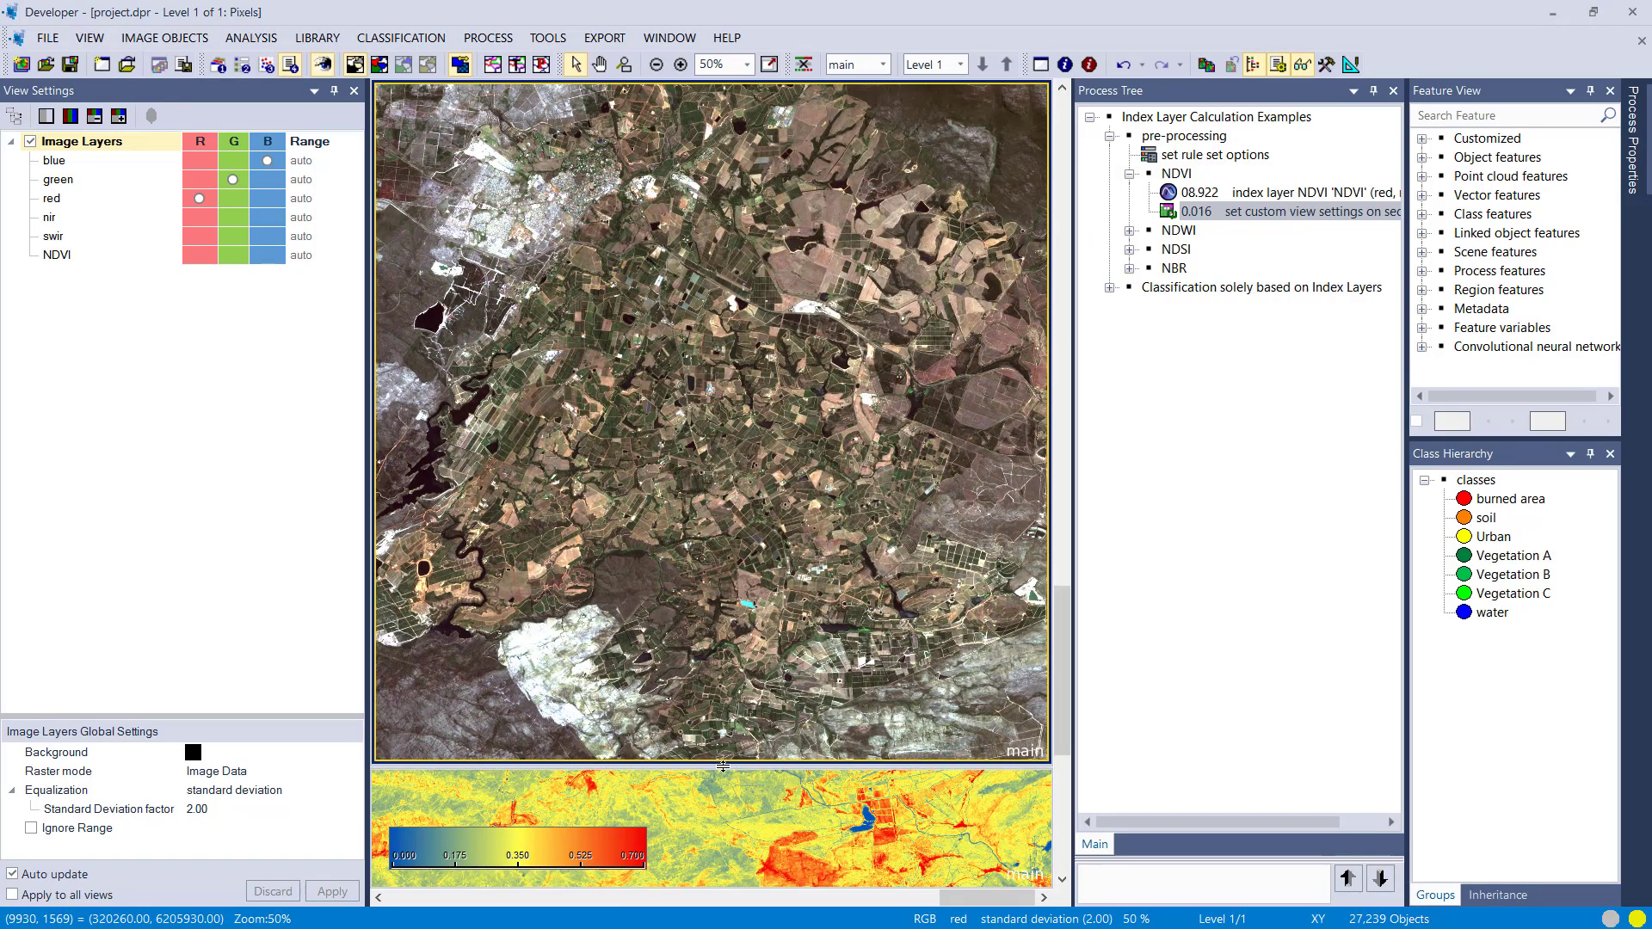
{"action": "left_click_drag", "start_coordinate": [721, 745], "coordinate": [758, 897]}
{"action": "scroll", "coordinate": [853, 148], "scroll_direction": "up", "scroll_amount": 1}
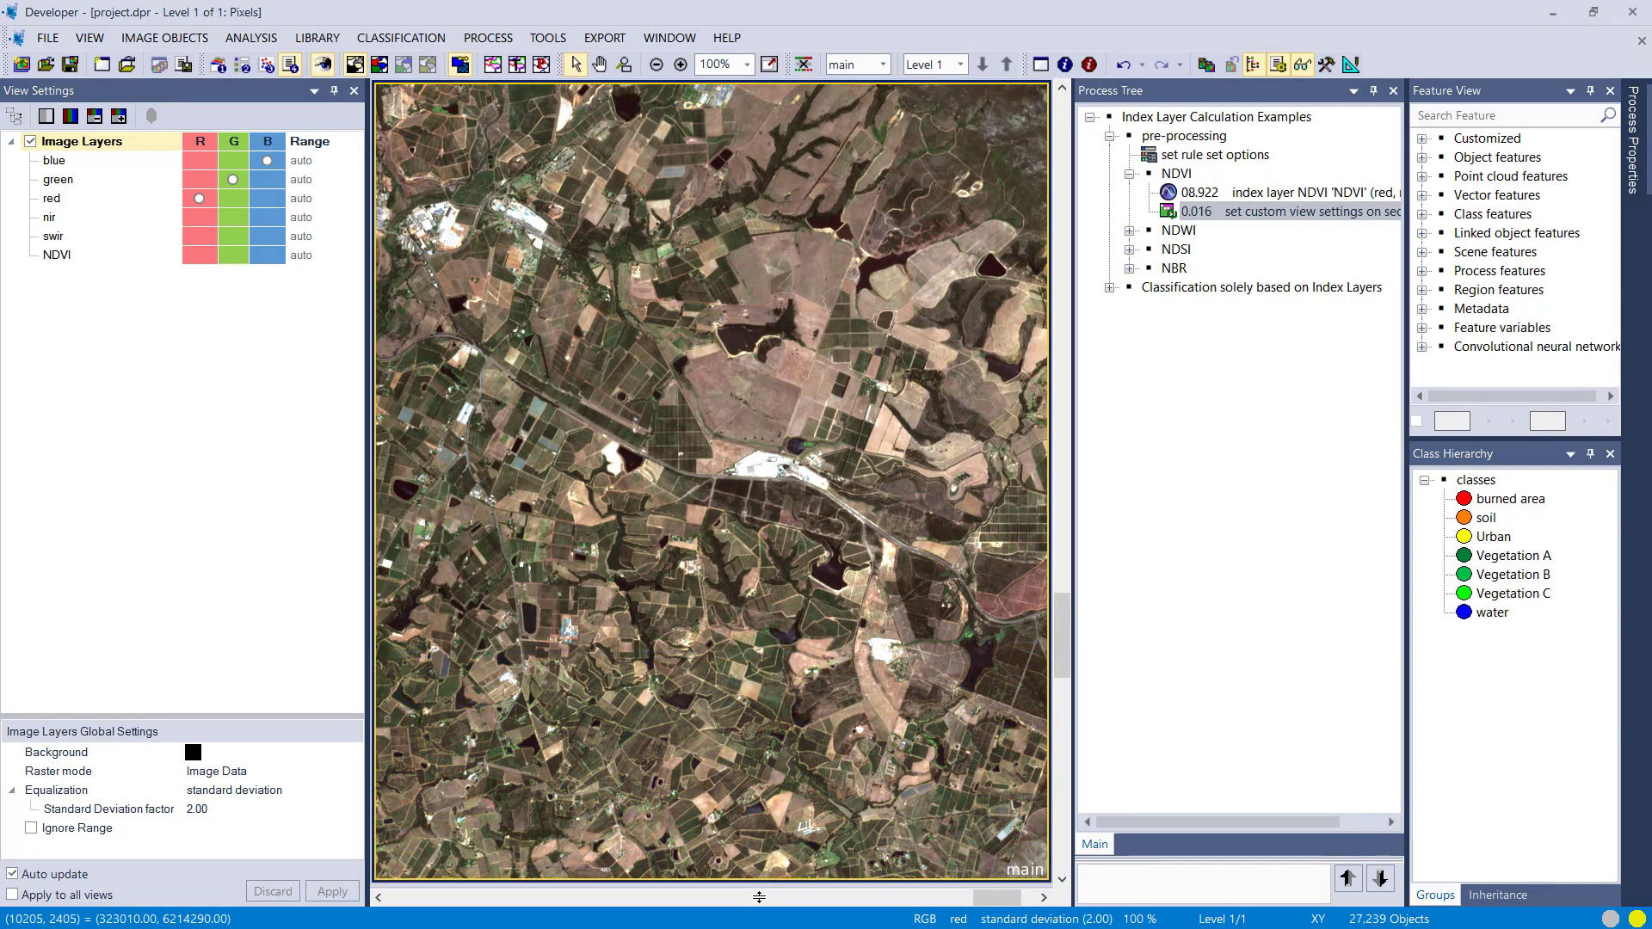
{"action": "left_click_drag", "start_coordinate": [759, 897], "coordinate": [770, 447]}
{"action": "left_click", "coordinate": [769, 65]}
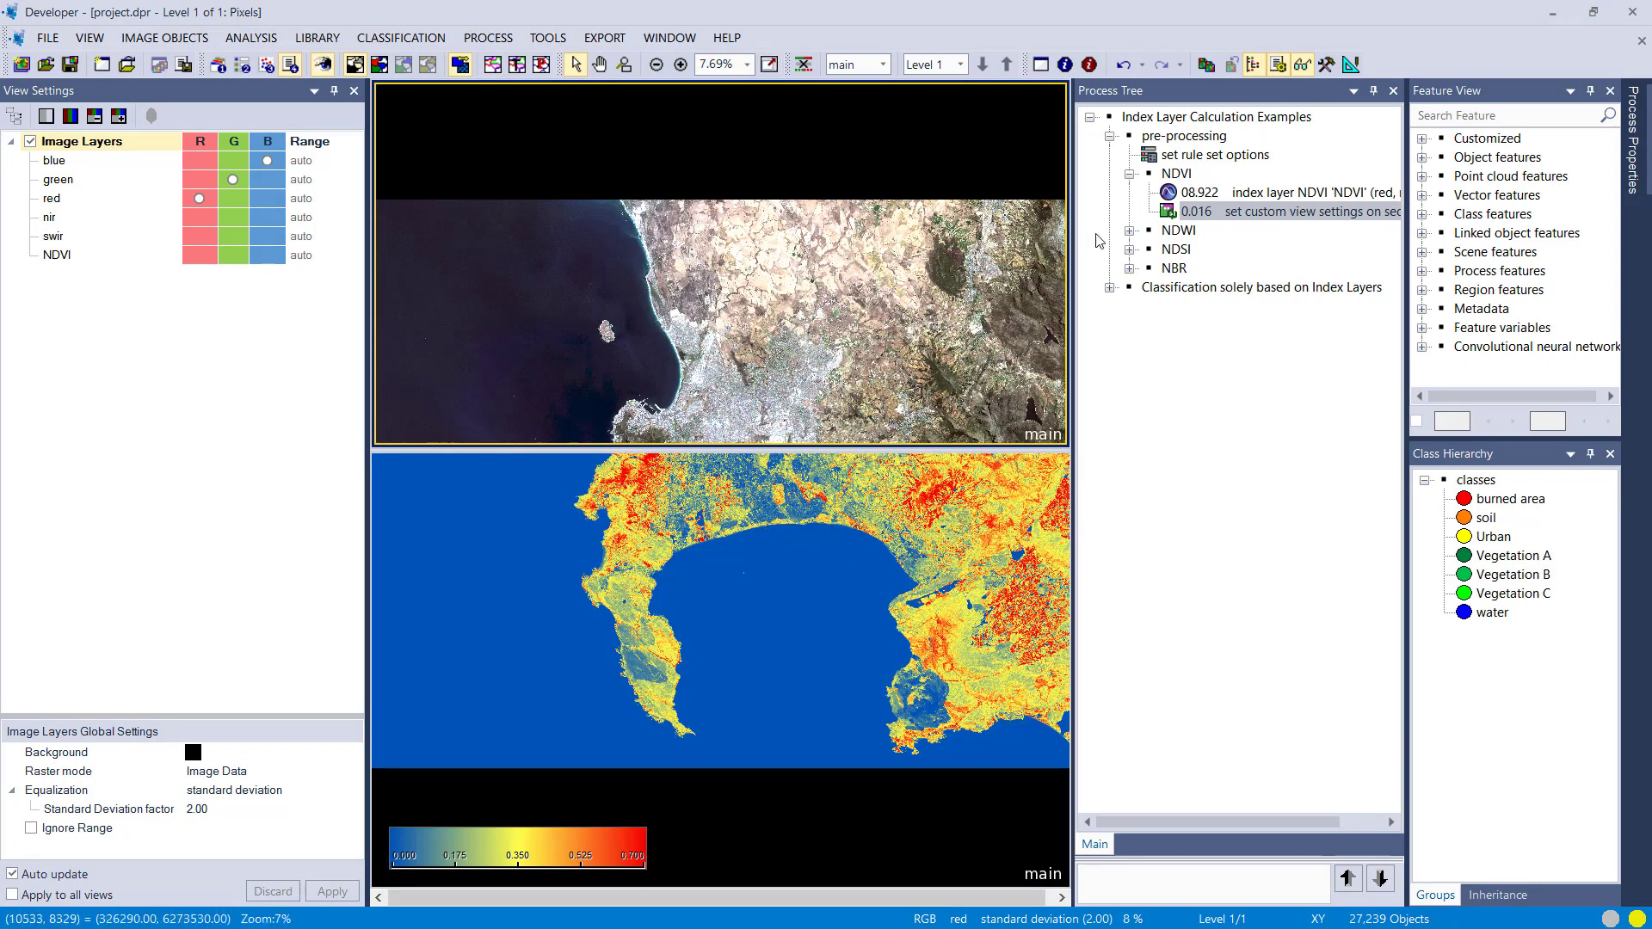
- Open the NDWI index layer process settings and review its Index parameter
{"action": "left_click", "coordinate": [1128, 173]}
{"action": "left_click", "coordinate": [1130, 194]}
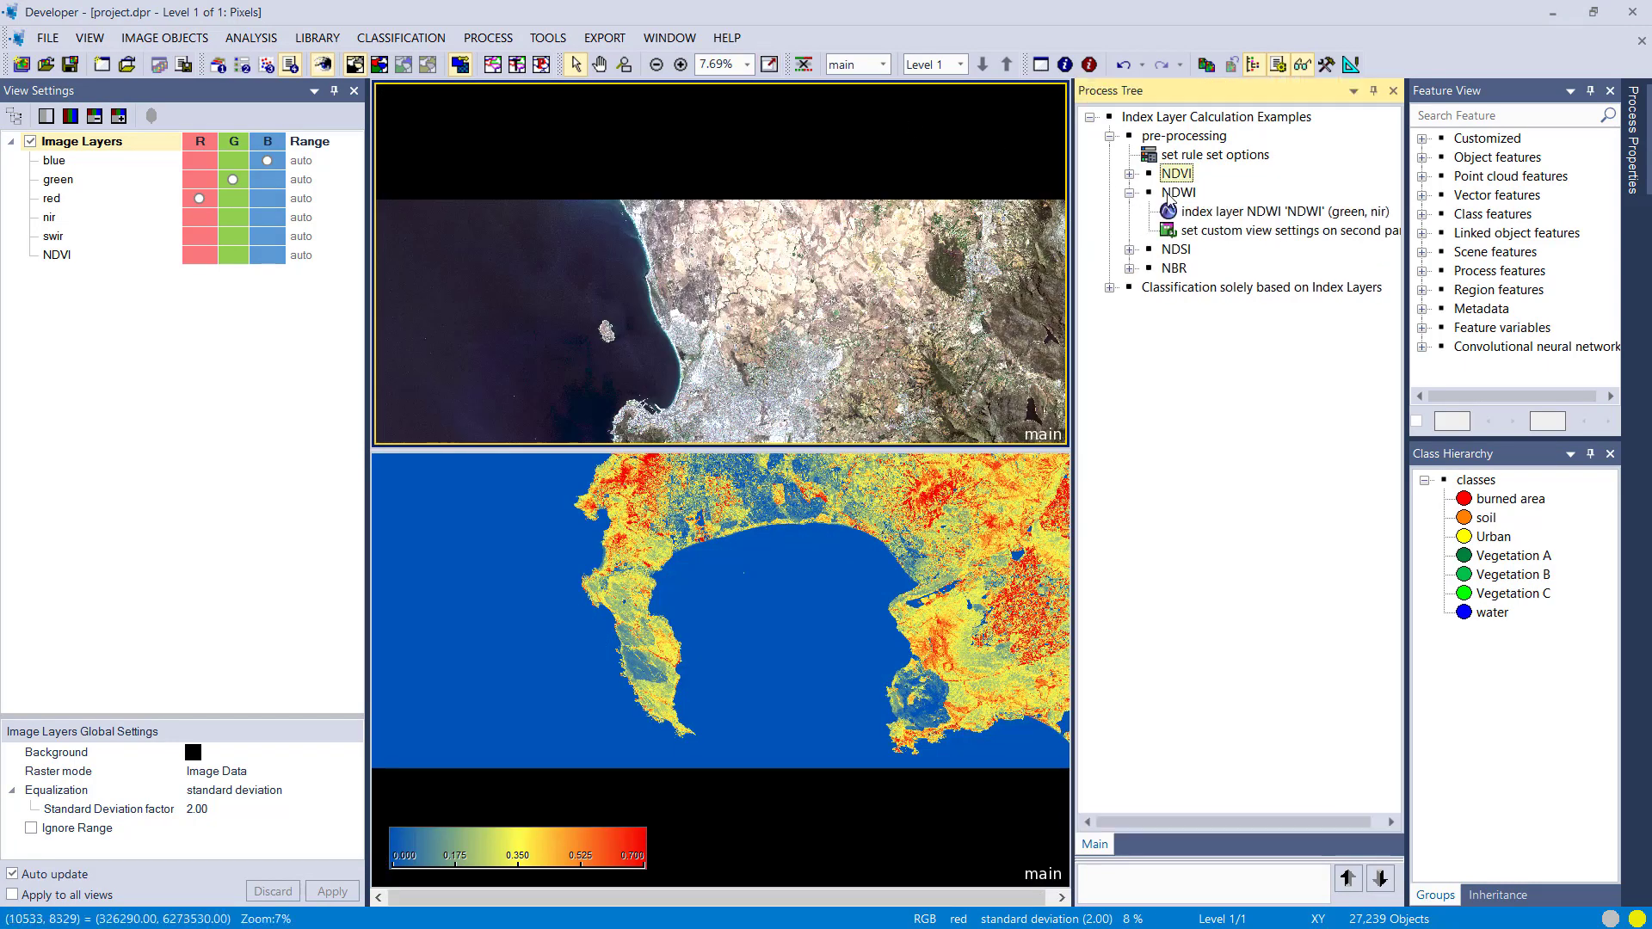
{"action": "left_click", "coordinate": [1171, 195]}
{"action": "double_click", "coordinate": [1236, 215]}
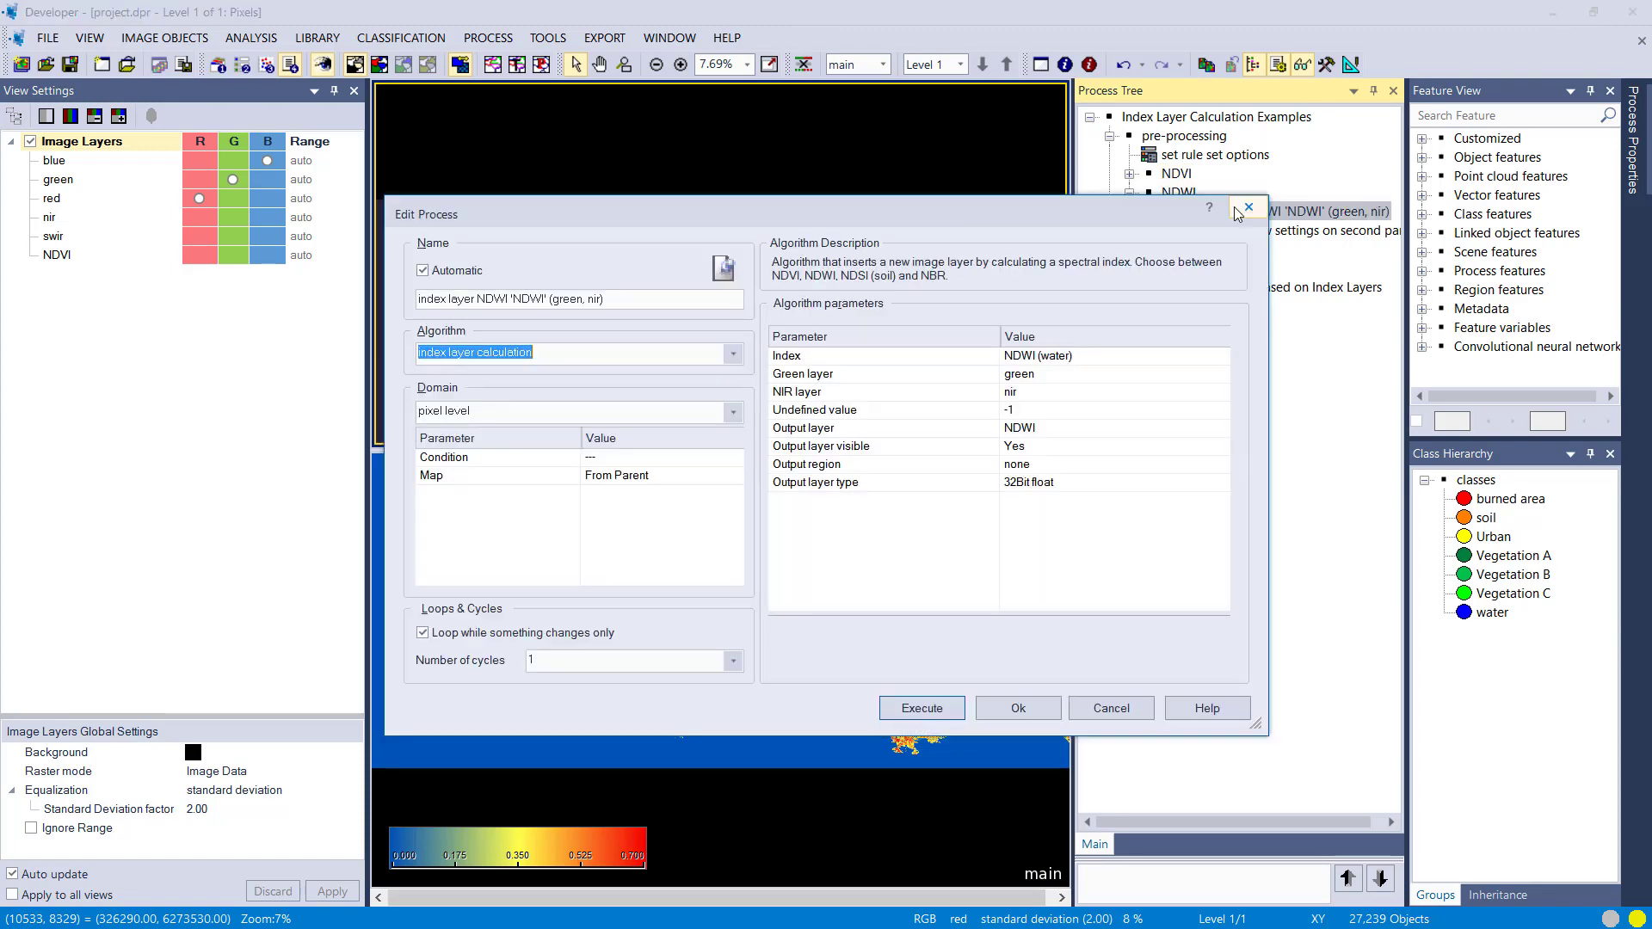
{"action": "left_click", "coordinate": [1147, 360]}
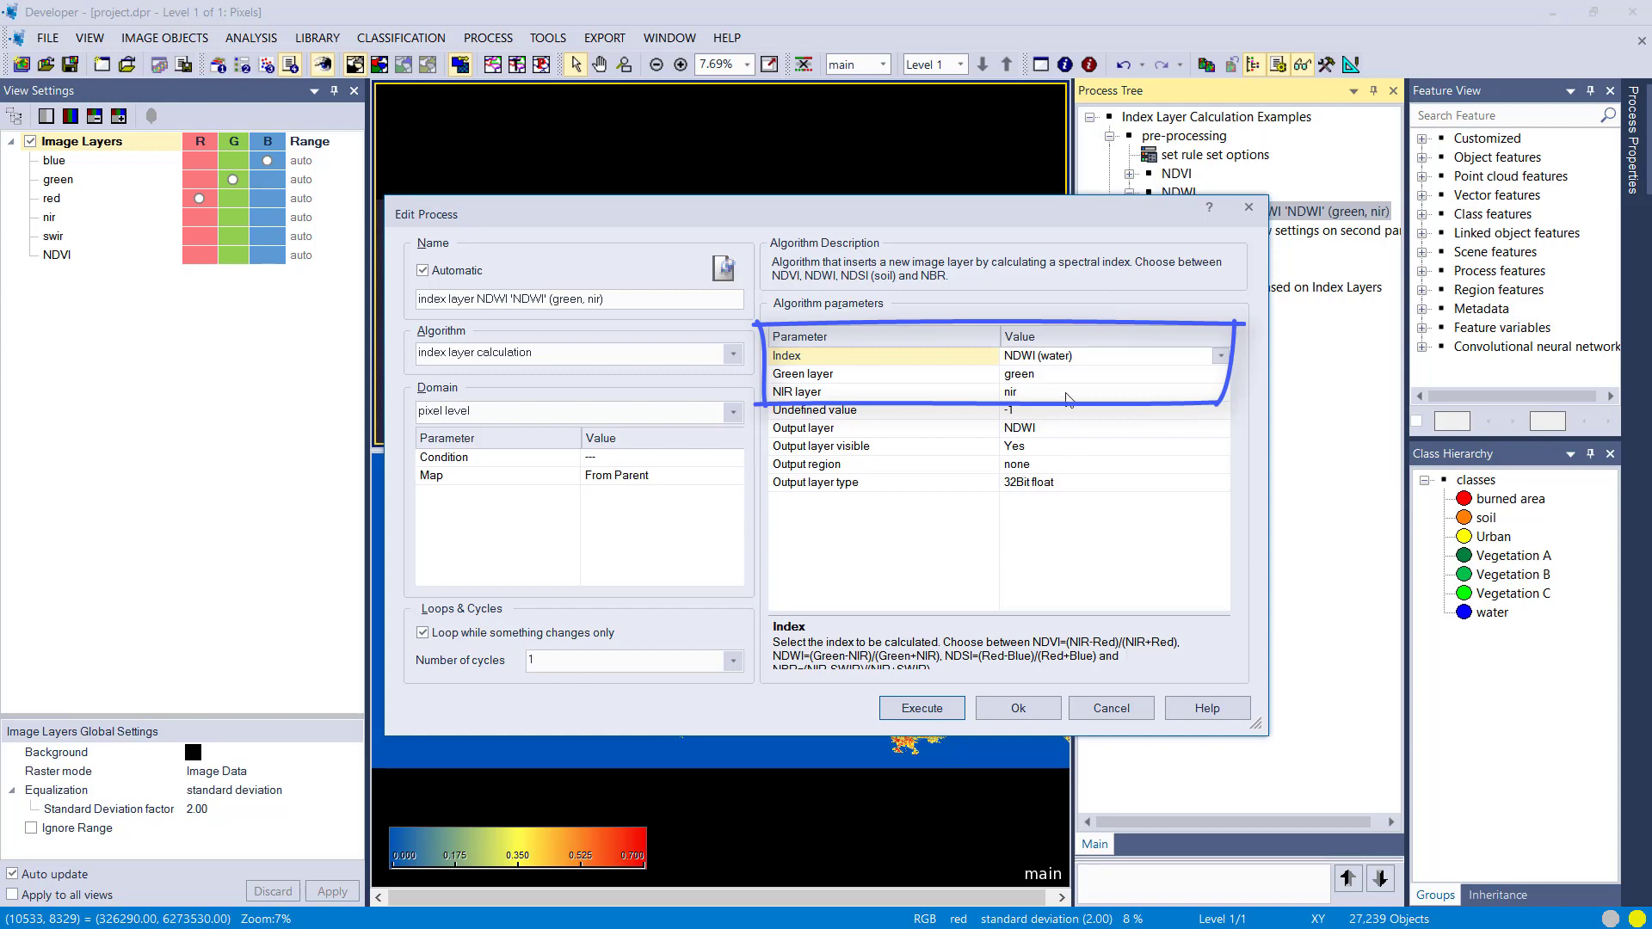
- Execute the NDWI calculation and its custom view settings for the lower pane
{"action": "left_click", "coordinate": [917, 712]}
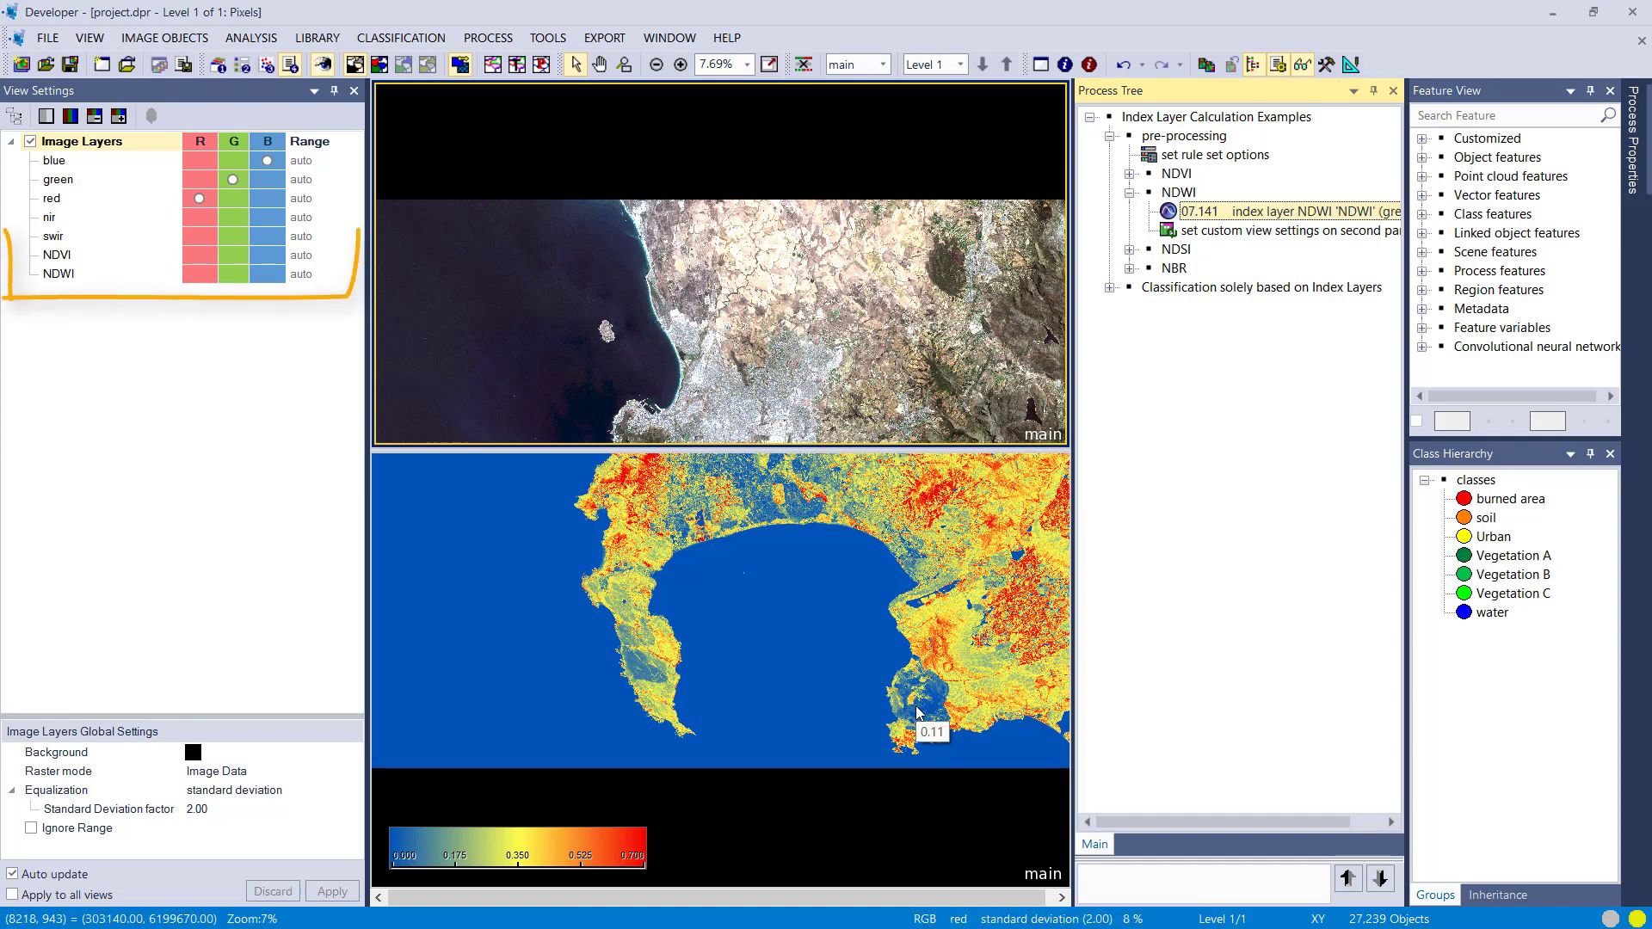
{"action": "right_click", "coordinate": [1181, 226]}
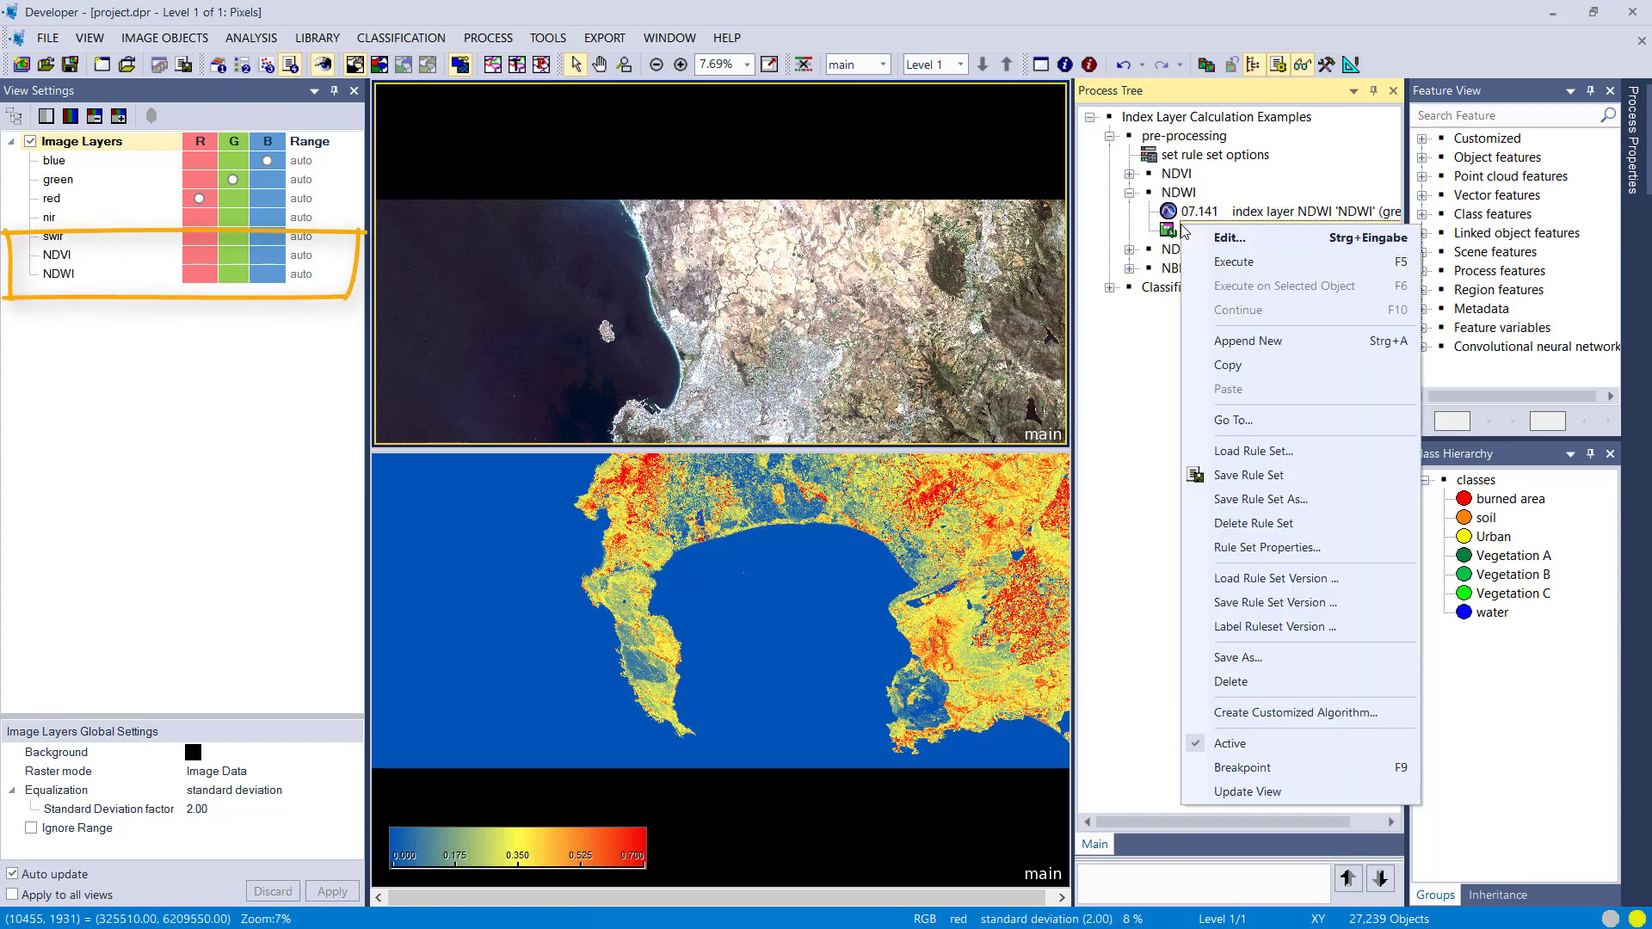
{"action": "left_click", "coordinate": [1211, 265]}
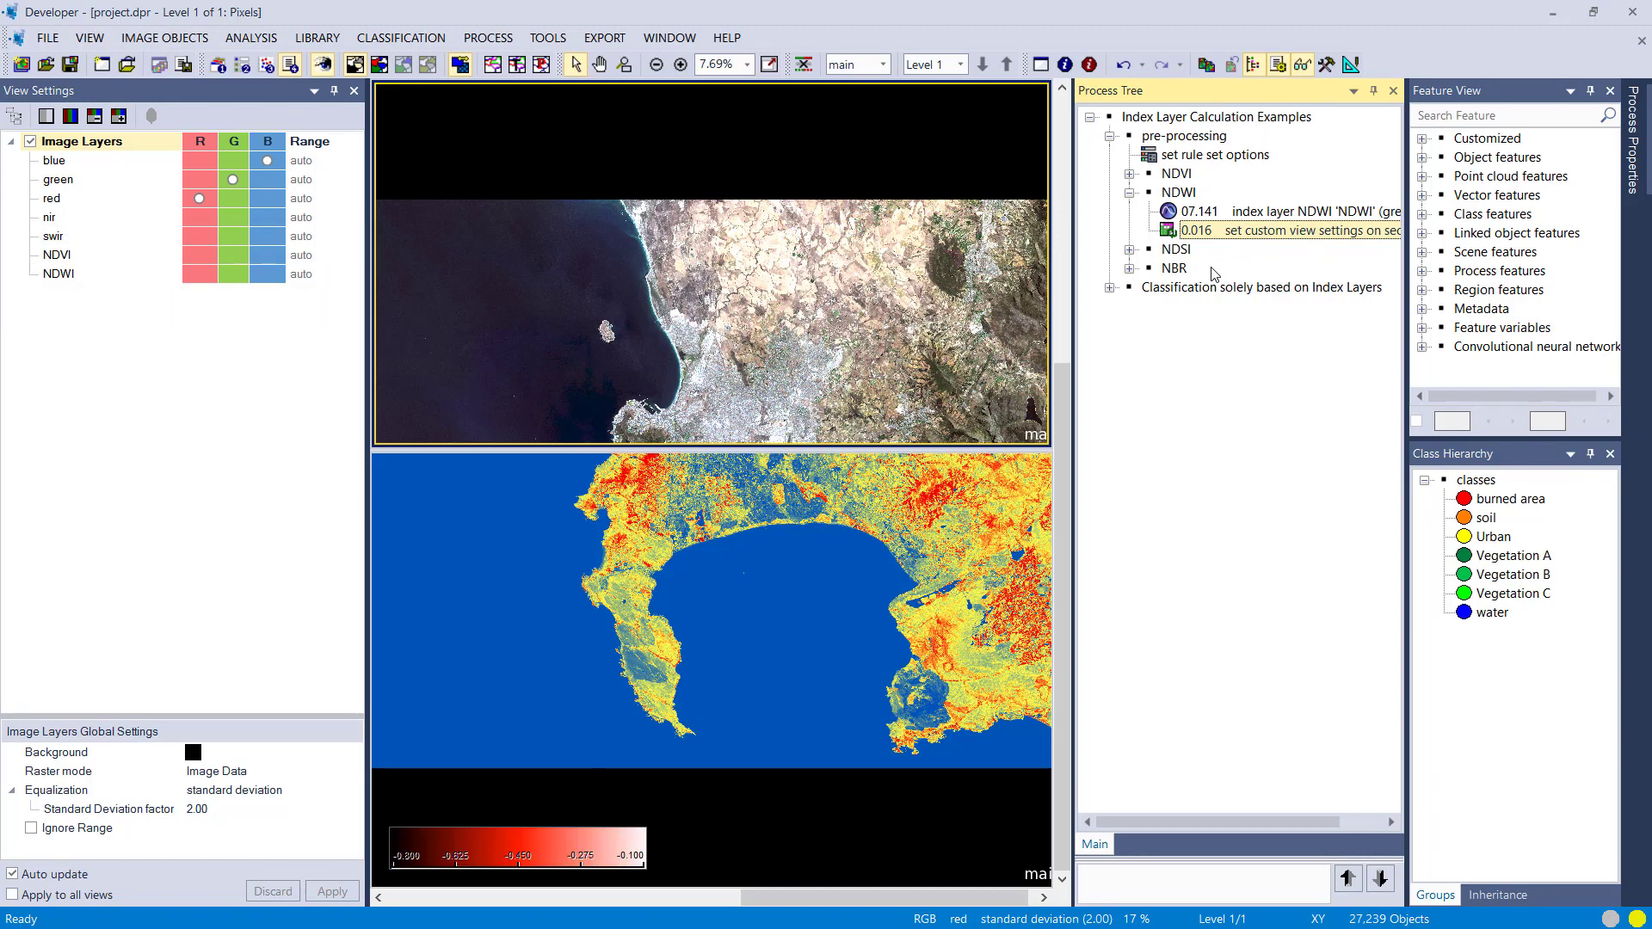
- Refresh the views, zoom in and resize the image and NDWI panes to compare them
{"action": "key", "text": "F5"}
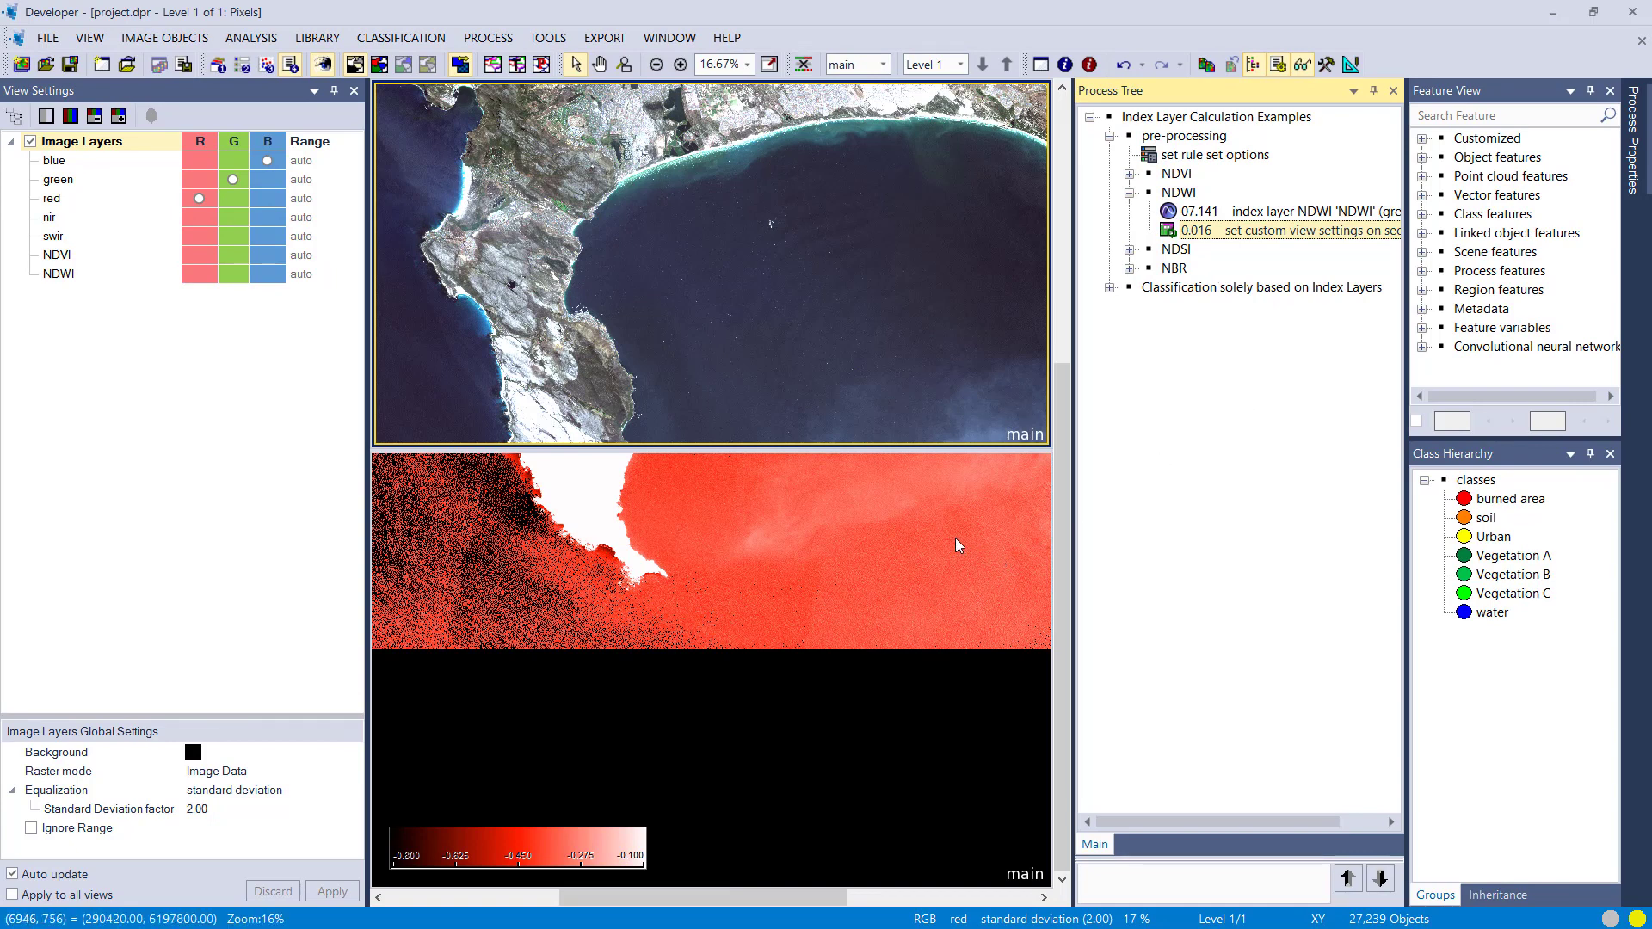
{"action": "scroll", "coordinate": [886, 430], "scroll_direction": "up", "scroll_amount": 10}
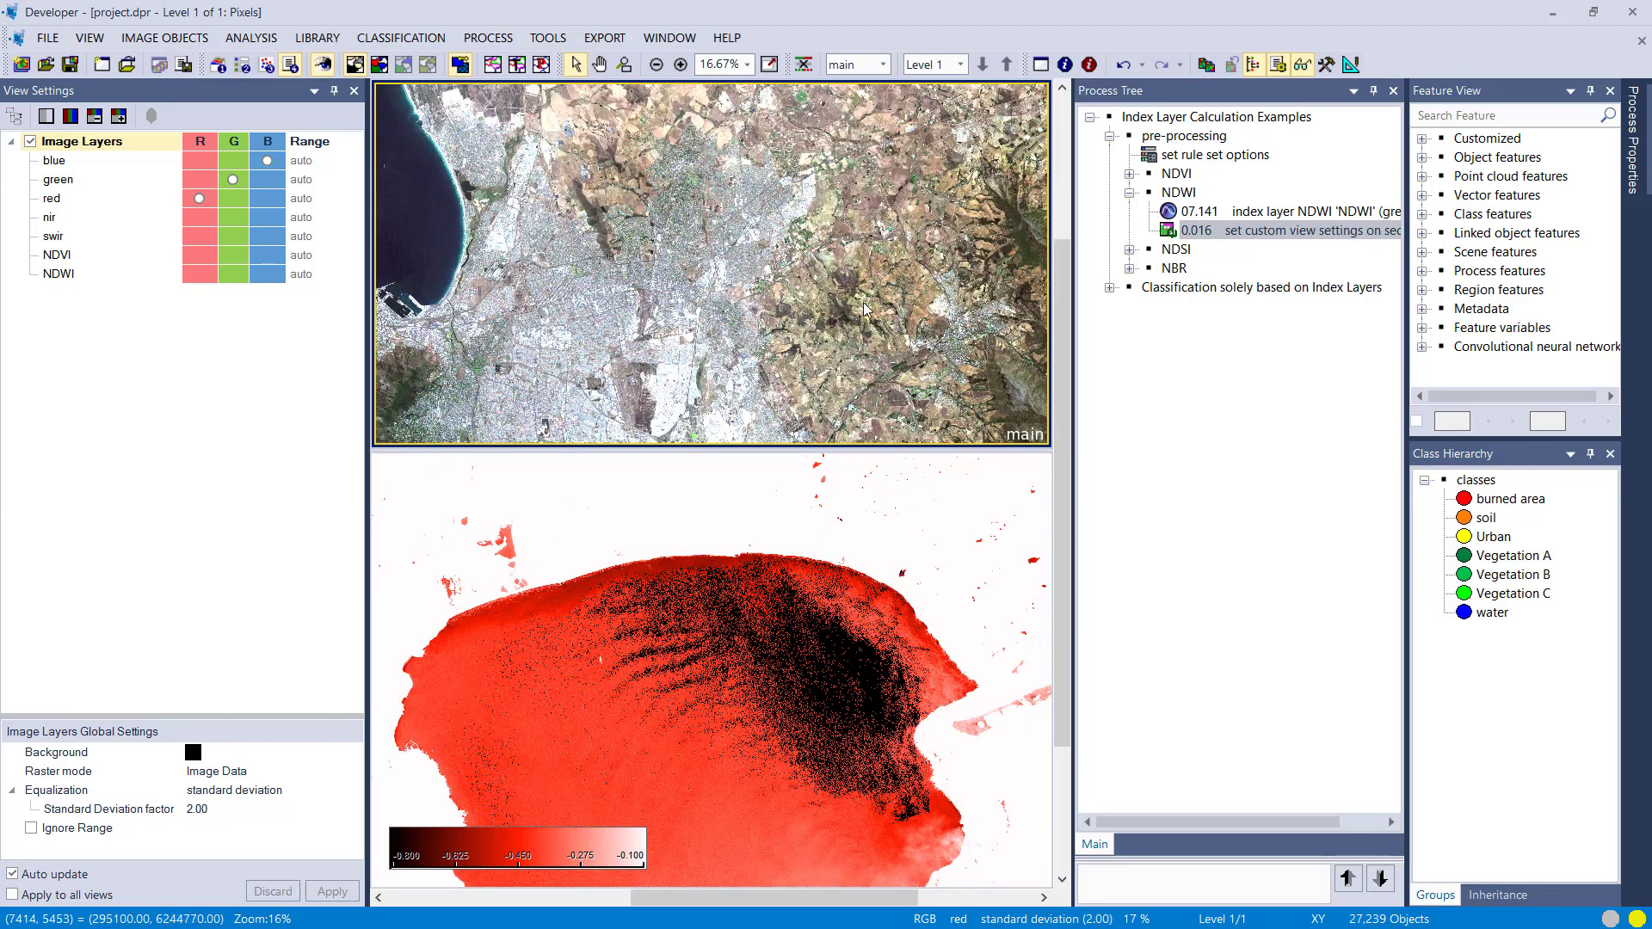
{"action": "scroll", "coordinate": [886, 320], "scroll_direction": "up", "scroll_amount": 10}
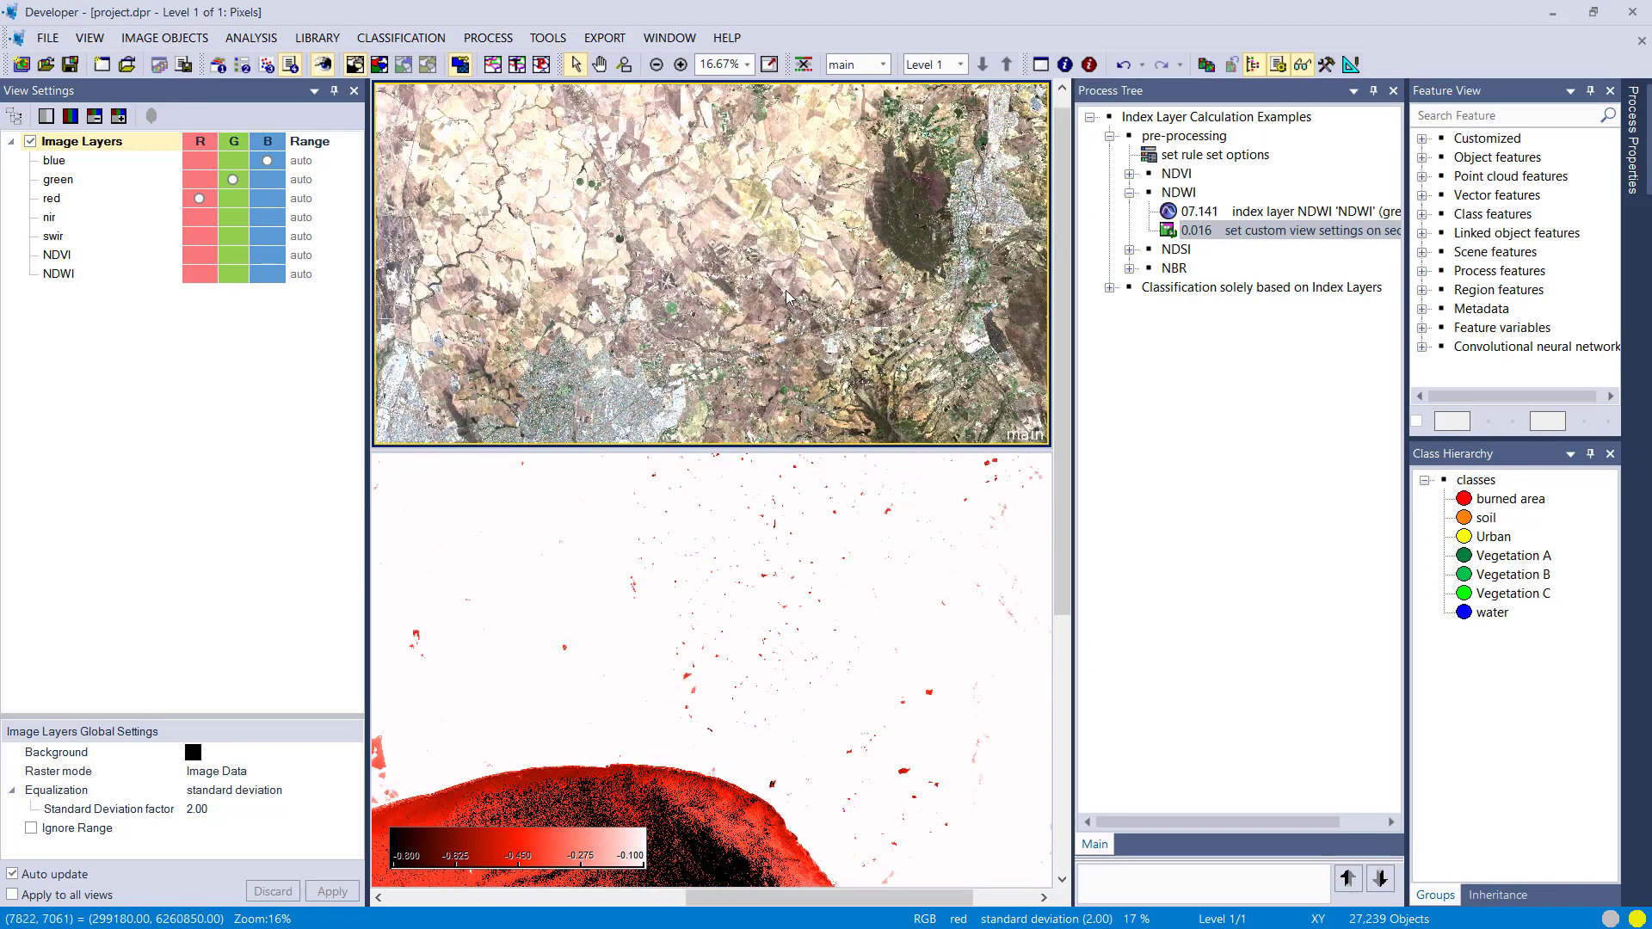
{"action": "scroll", "coordinate": [786, 296], "scroll_direction": "up", "scroll_amount": 2}
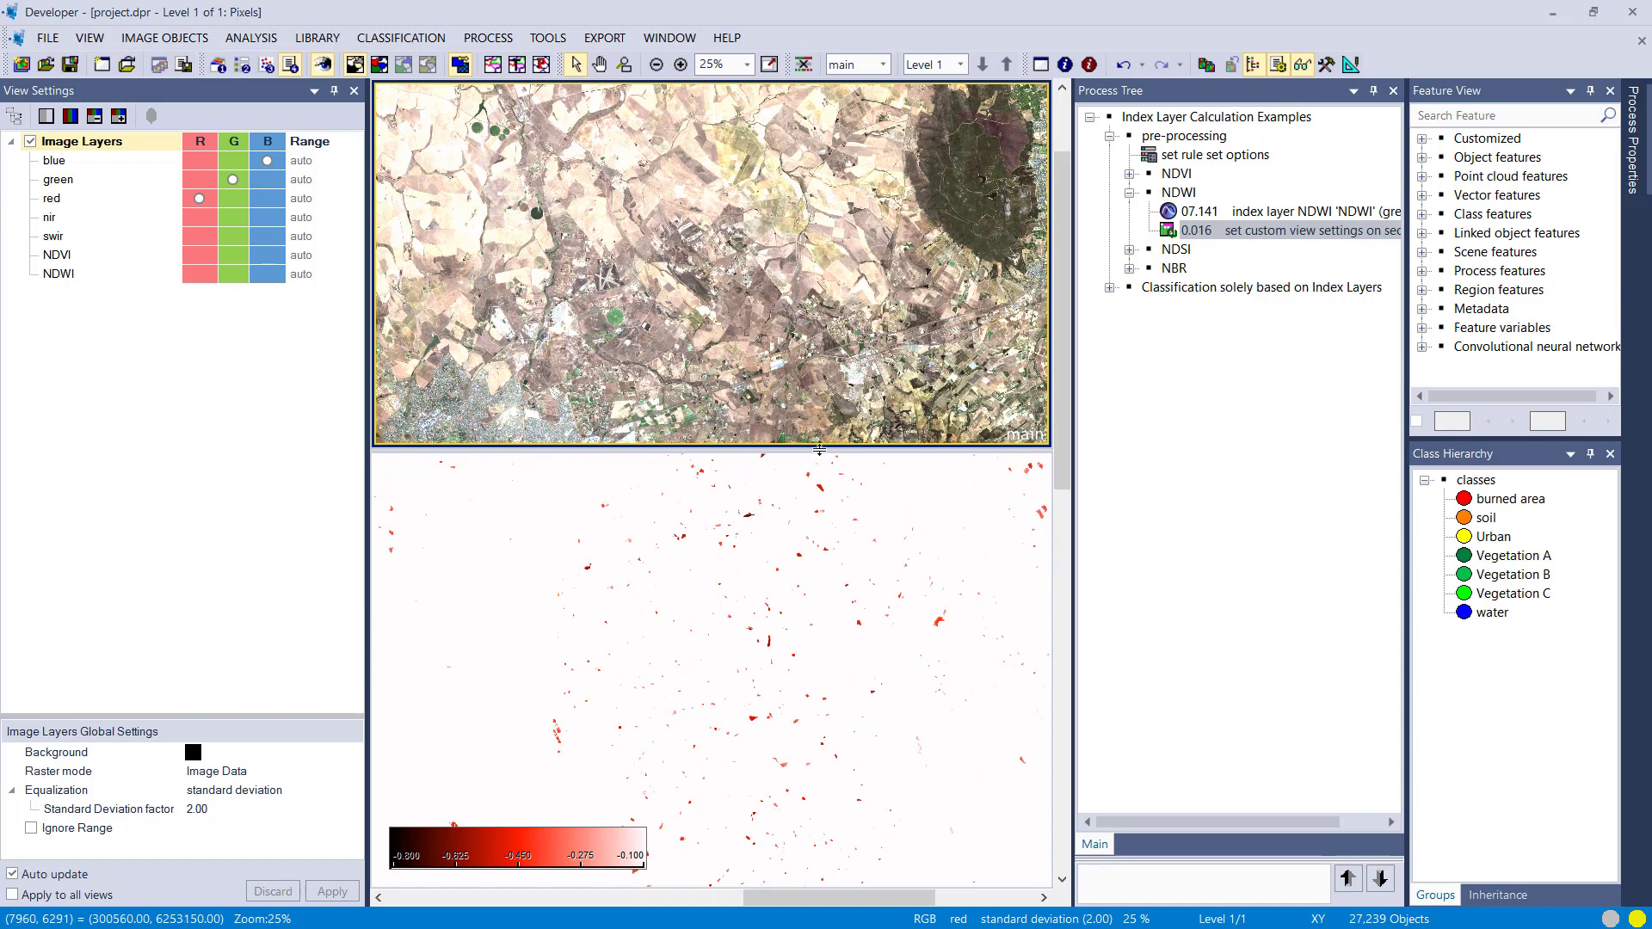
{"action": "left_click_drag", "start_coordinate": [819, 448], "coordinate": [838, 303]}
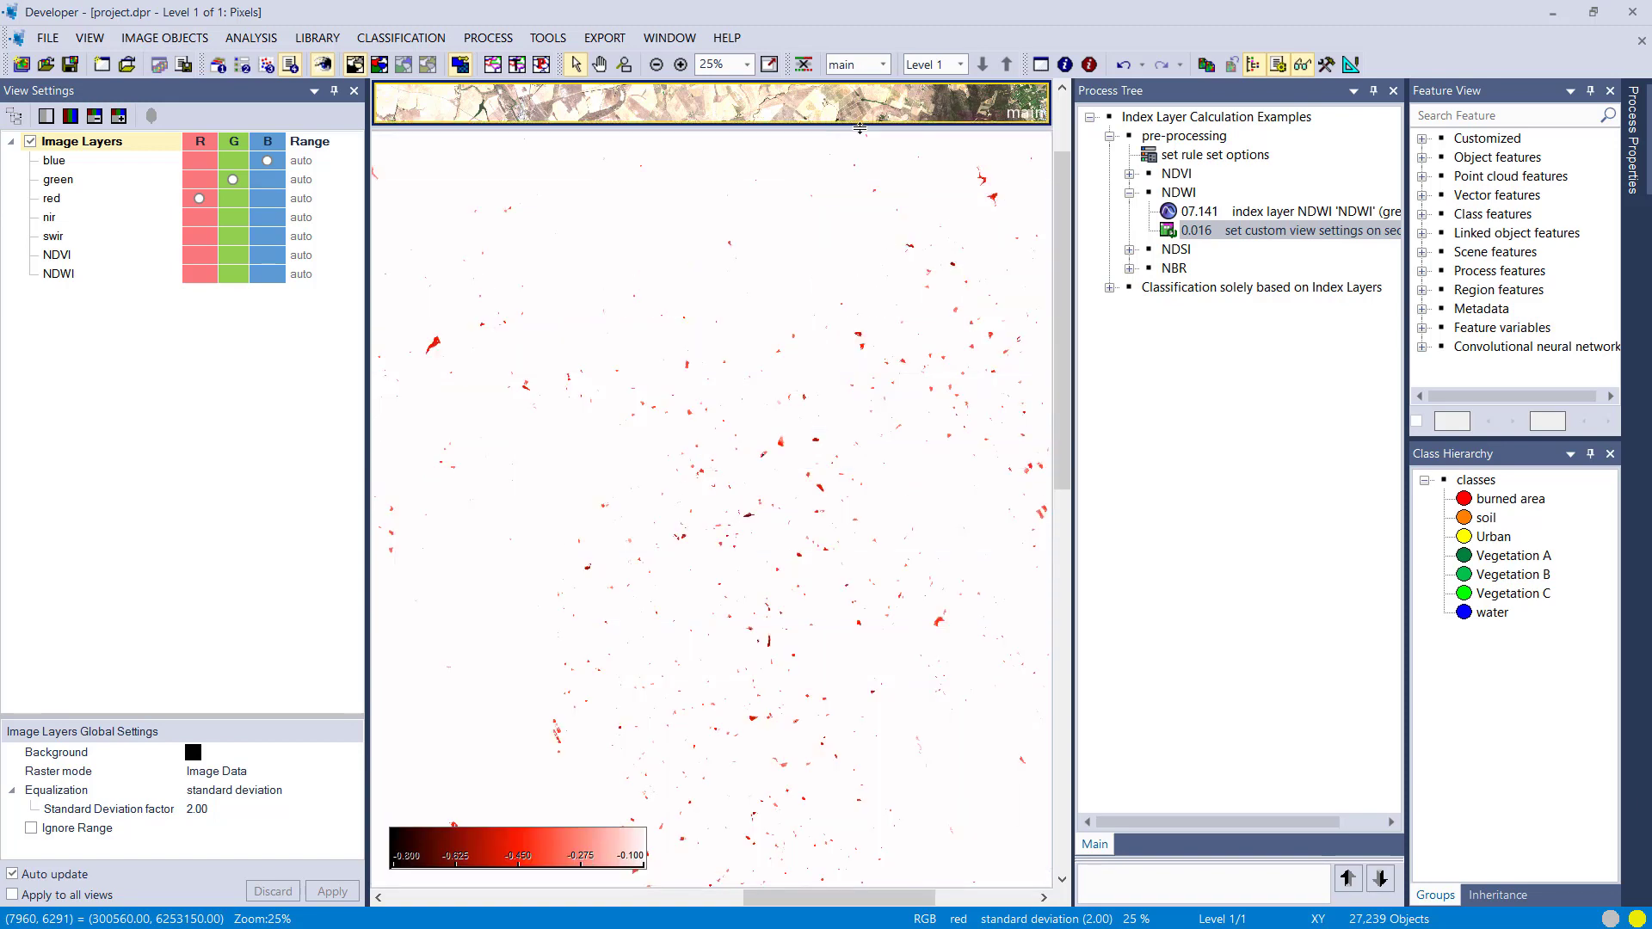
{"action": "left_click_drag", "start_coordinate": [859, 127], "coordinate": [808, 647]}
{"action": "scroll", "coordinate": [971, 396], "scroll_direction": "up", "scroll_amount": 1}
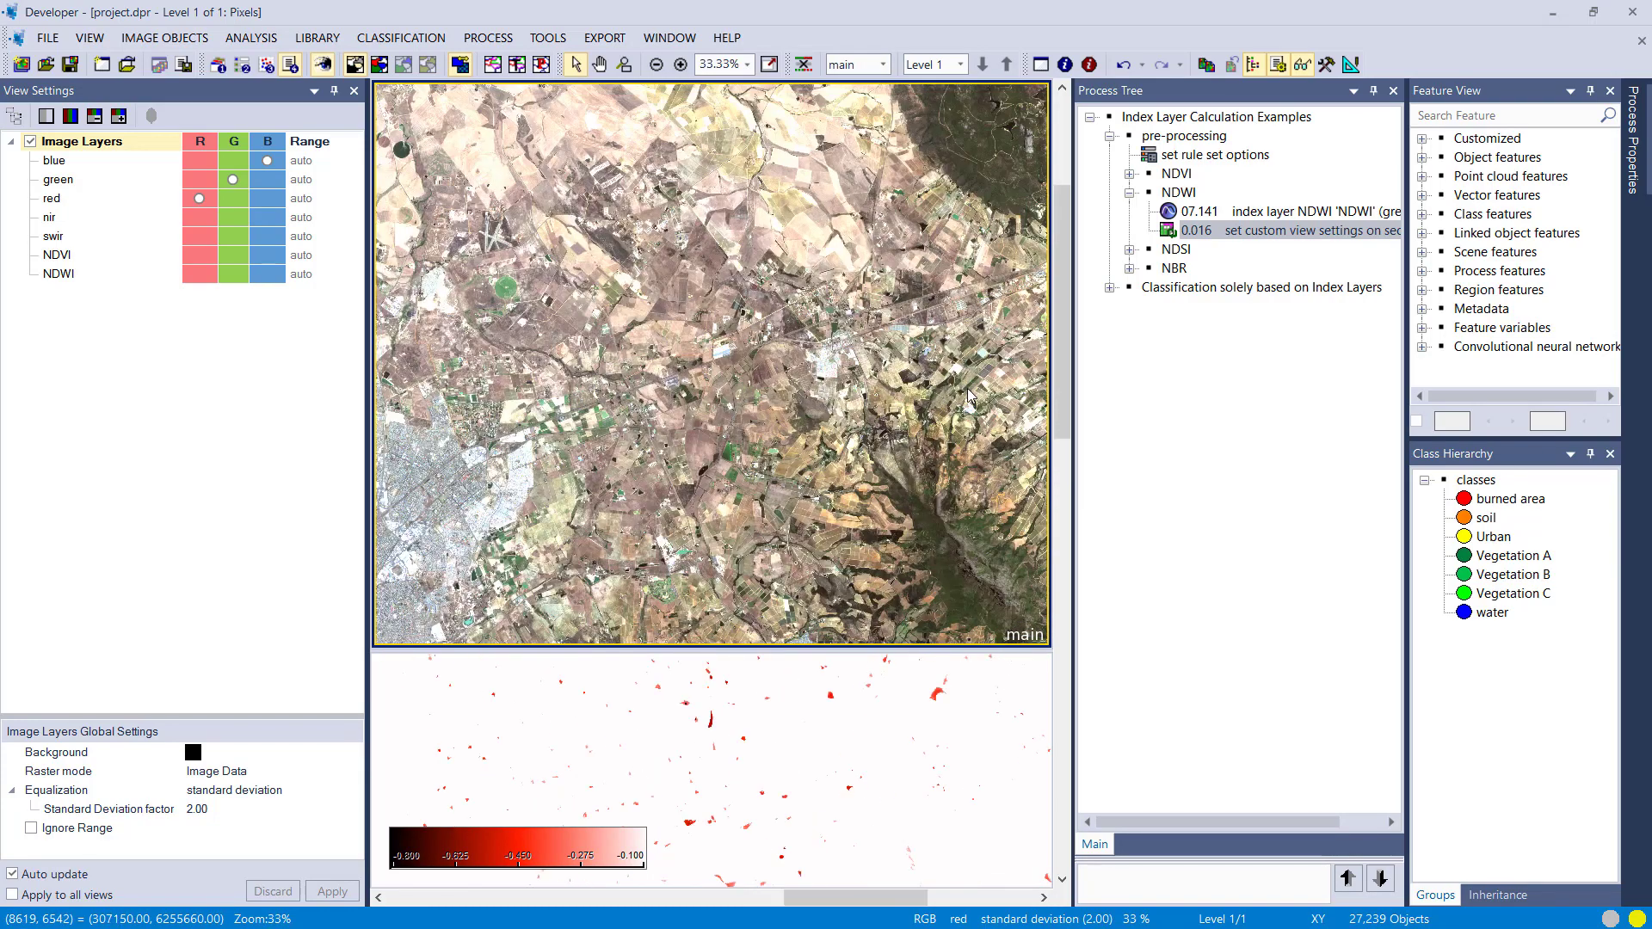
{"action": "scroll", "coordinate": [980, 386], "scroll_direction": "up", "scroll_amount": 3}
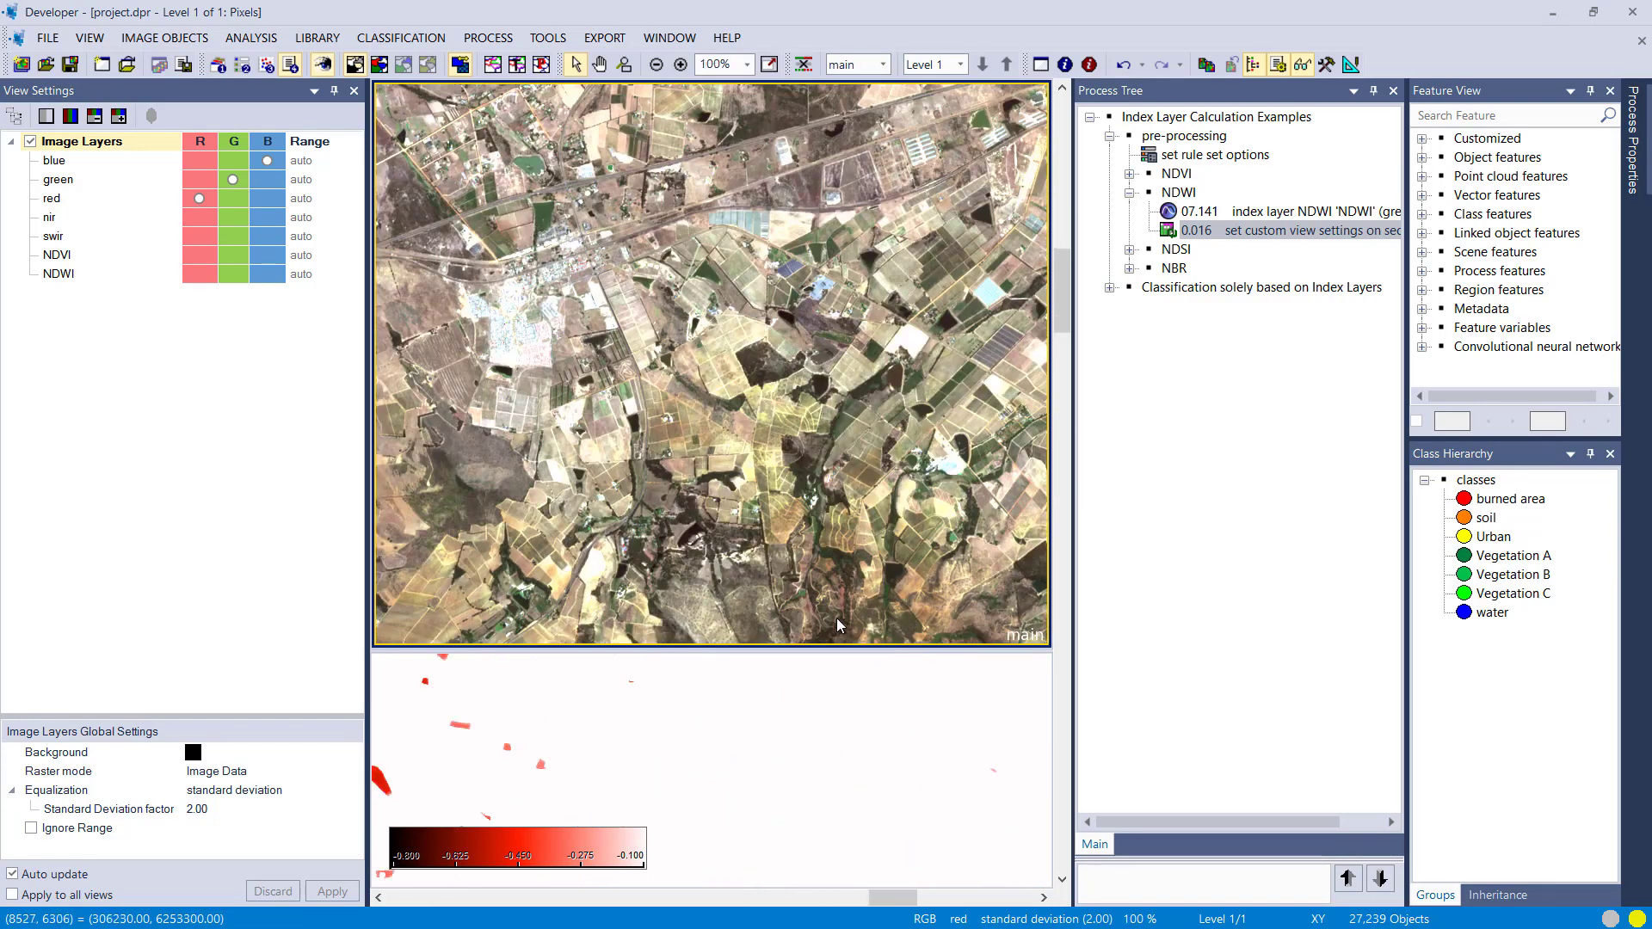
- Shift the splitter and zoom to compare NDWI water values with farmland reservoirs in the image
{"action": "left_click_drag", "start_coordinate": [812, 602], "coordinate": [718, 765]}
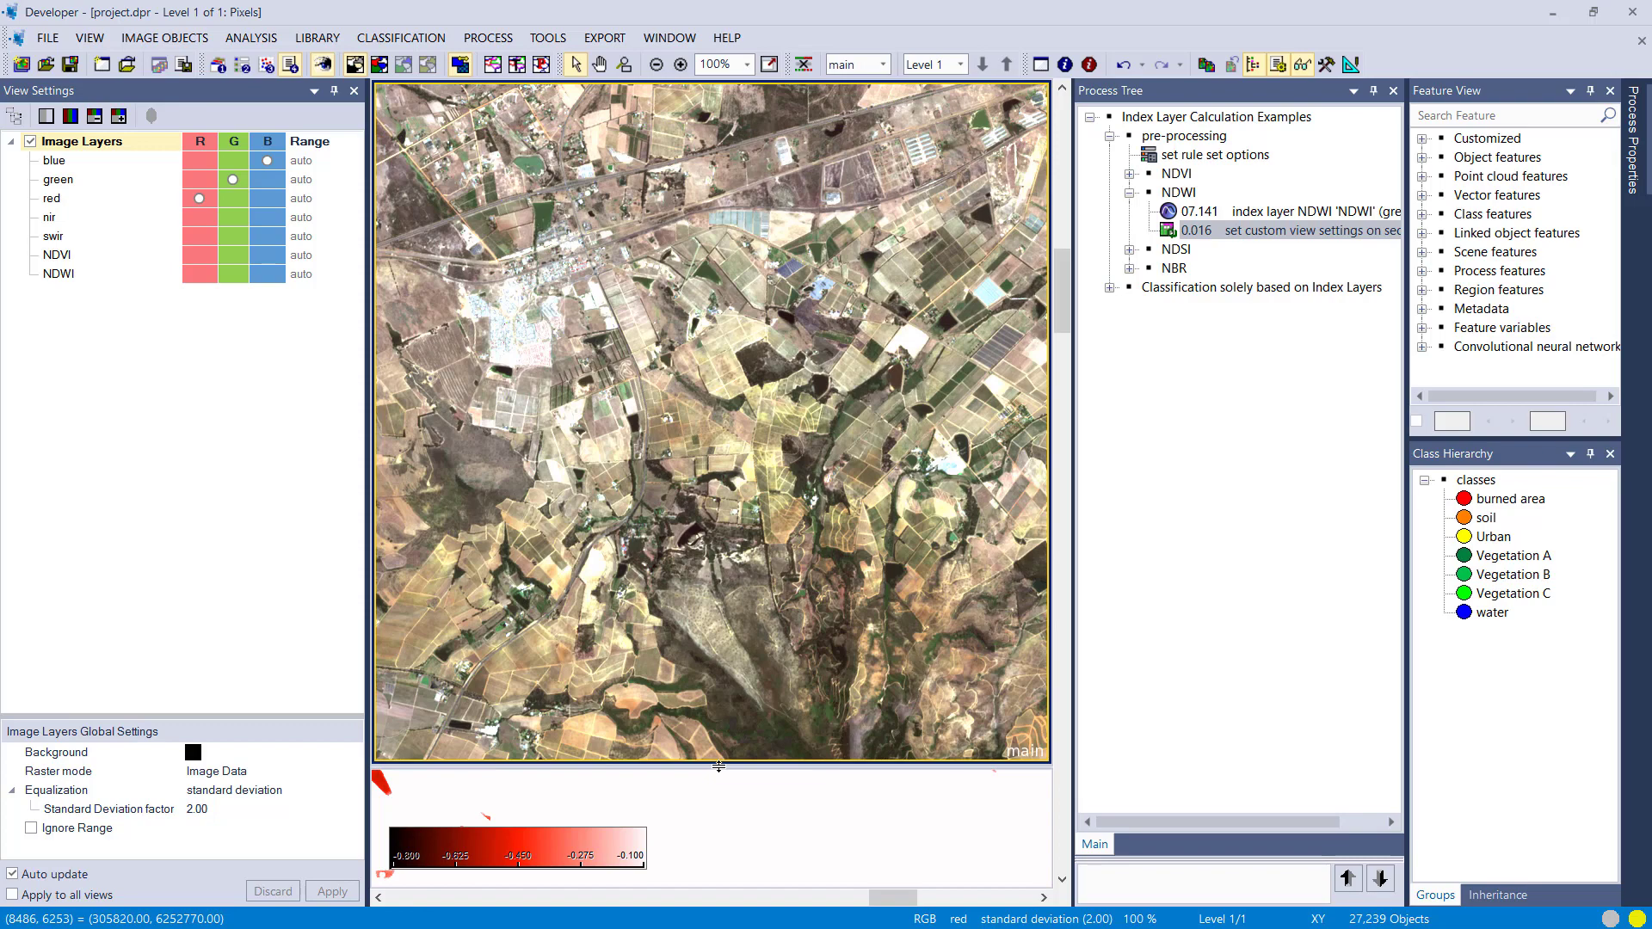
{"action": "left_click_drag", "start_coordinate": [718, 765], "coordinate": [806, 177]}
{"action": "left_click_drag", "start_coordinate": [766, 498], "coordinate": [765, 676]}
{"action": "scroll", "coordinate": [768, 550], "scroll_direction": "down", "scroll_amount": 1}
{"action": "scroll", "coordinate": [768, 551], "scroll_direction": "down", "scroll_amount": 1}
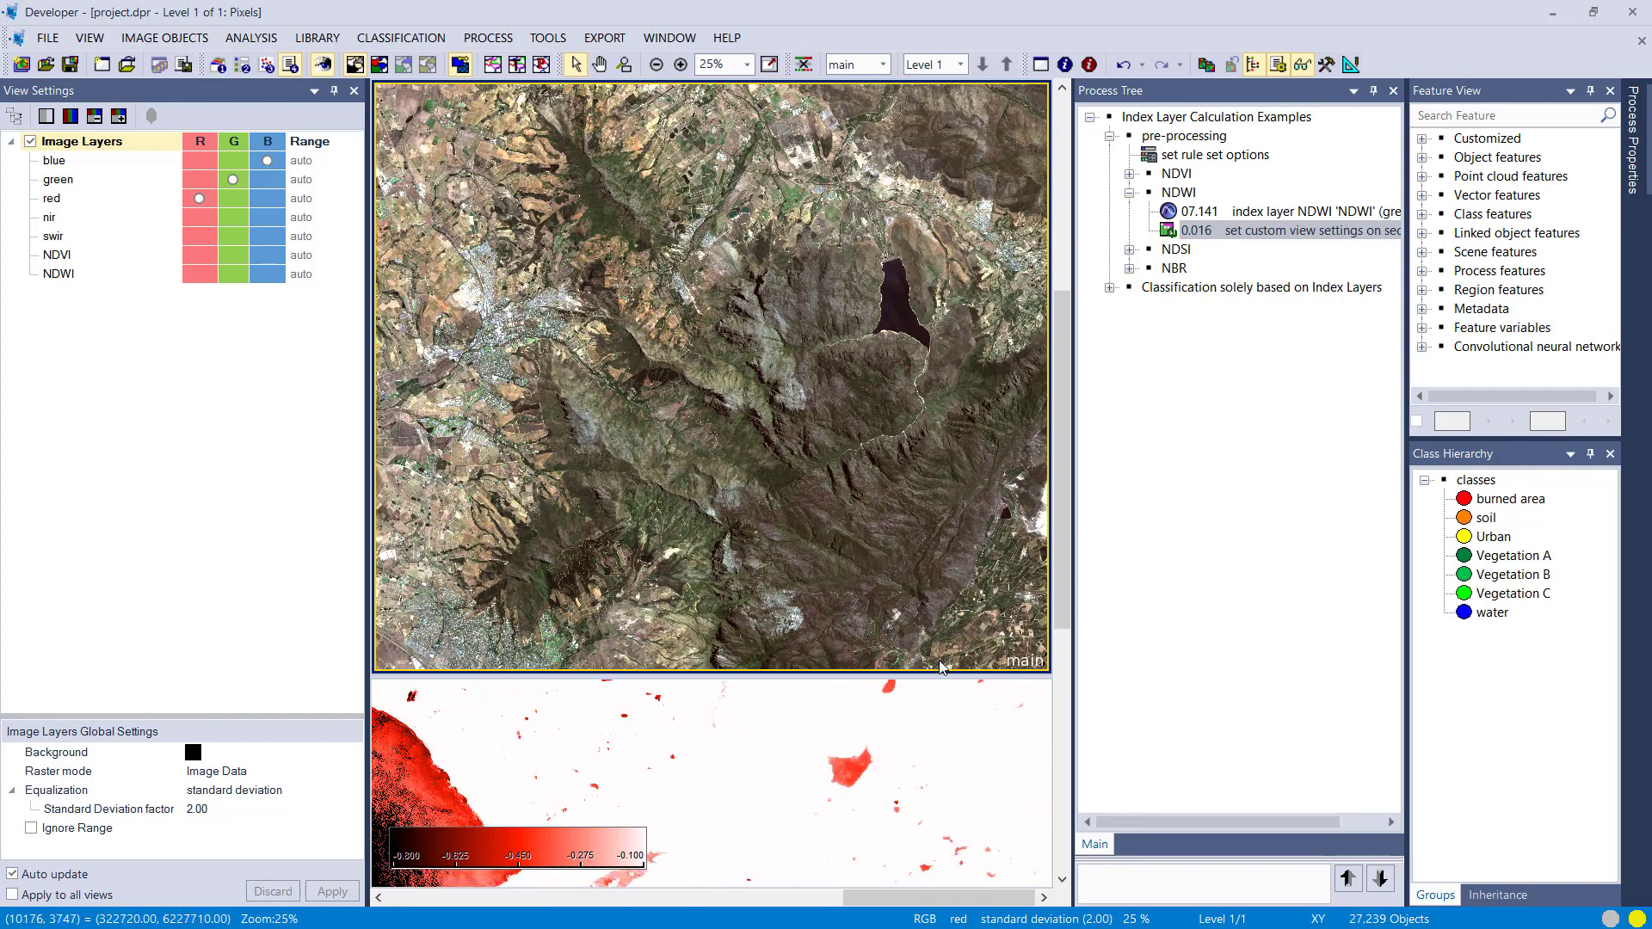
{"action": "left_click_drag", "start_coordinate": [931, 676], "coordinate": [933, 745]}
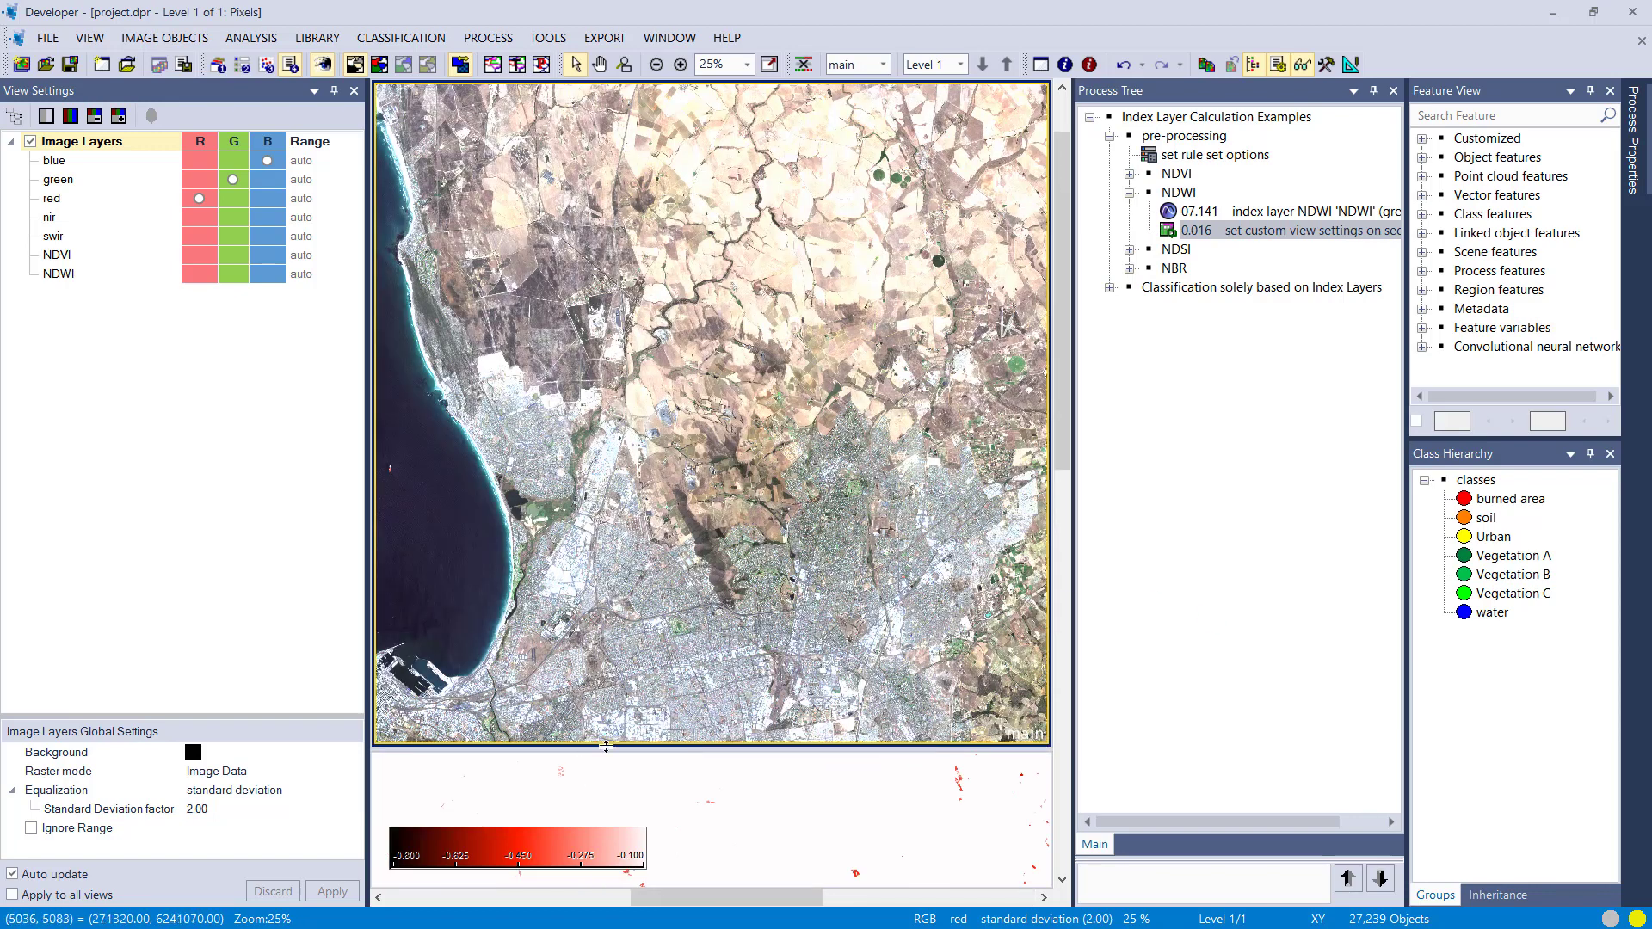
{"action": "left_click_drag", "start_coordinate": [607, 736], "coordinate": [839, 127]}
{"action": "left_click_drag", "start_coordinate": [833, 249], "coordinate": [810, 729]}
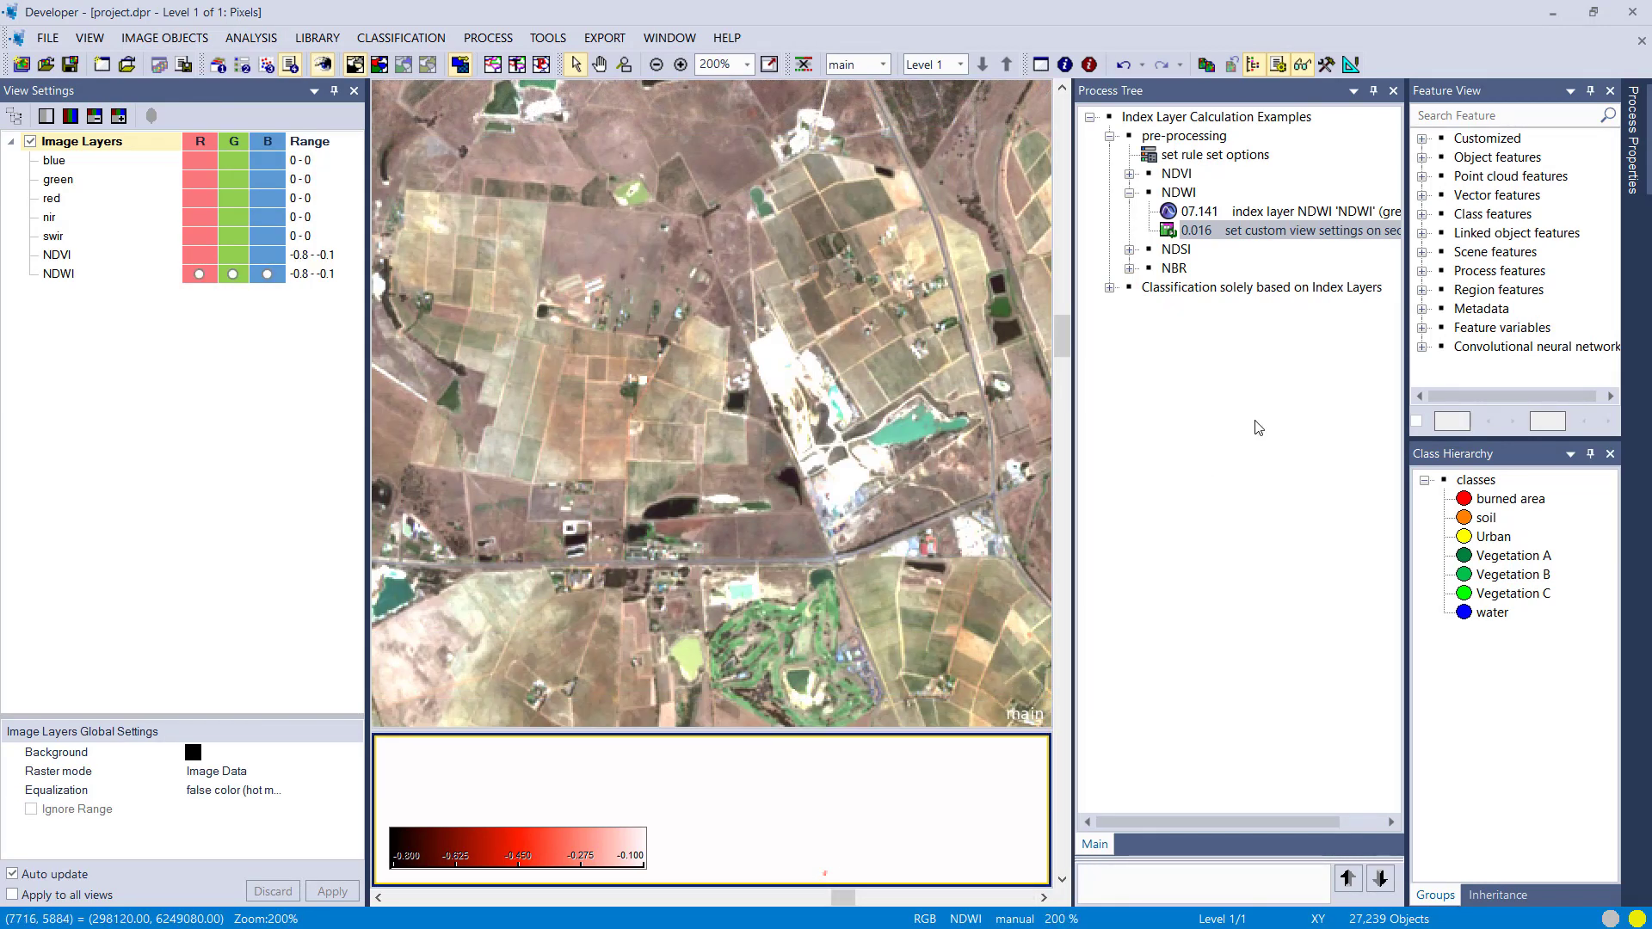
- Open the NDSI index layer process, which uses the red and blue layers
{"action": "left_click", "coordinate": [1130, 192]}
{"action": "left_click", "coordinate": [1129, 249]}
{"action": "left_click", "coordinate": [1192, 229]}
{"action": "double_click", "coordinate": [1190, 229]}
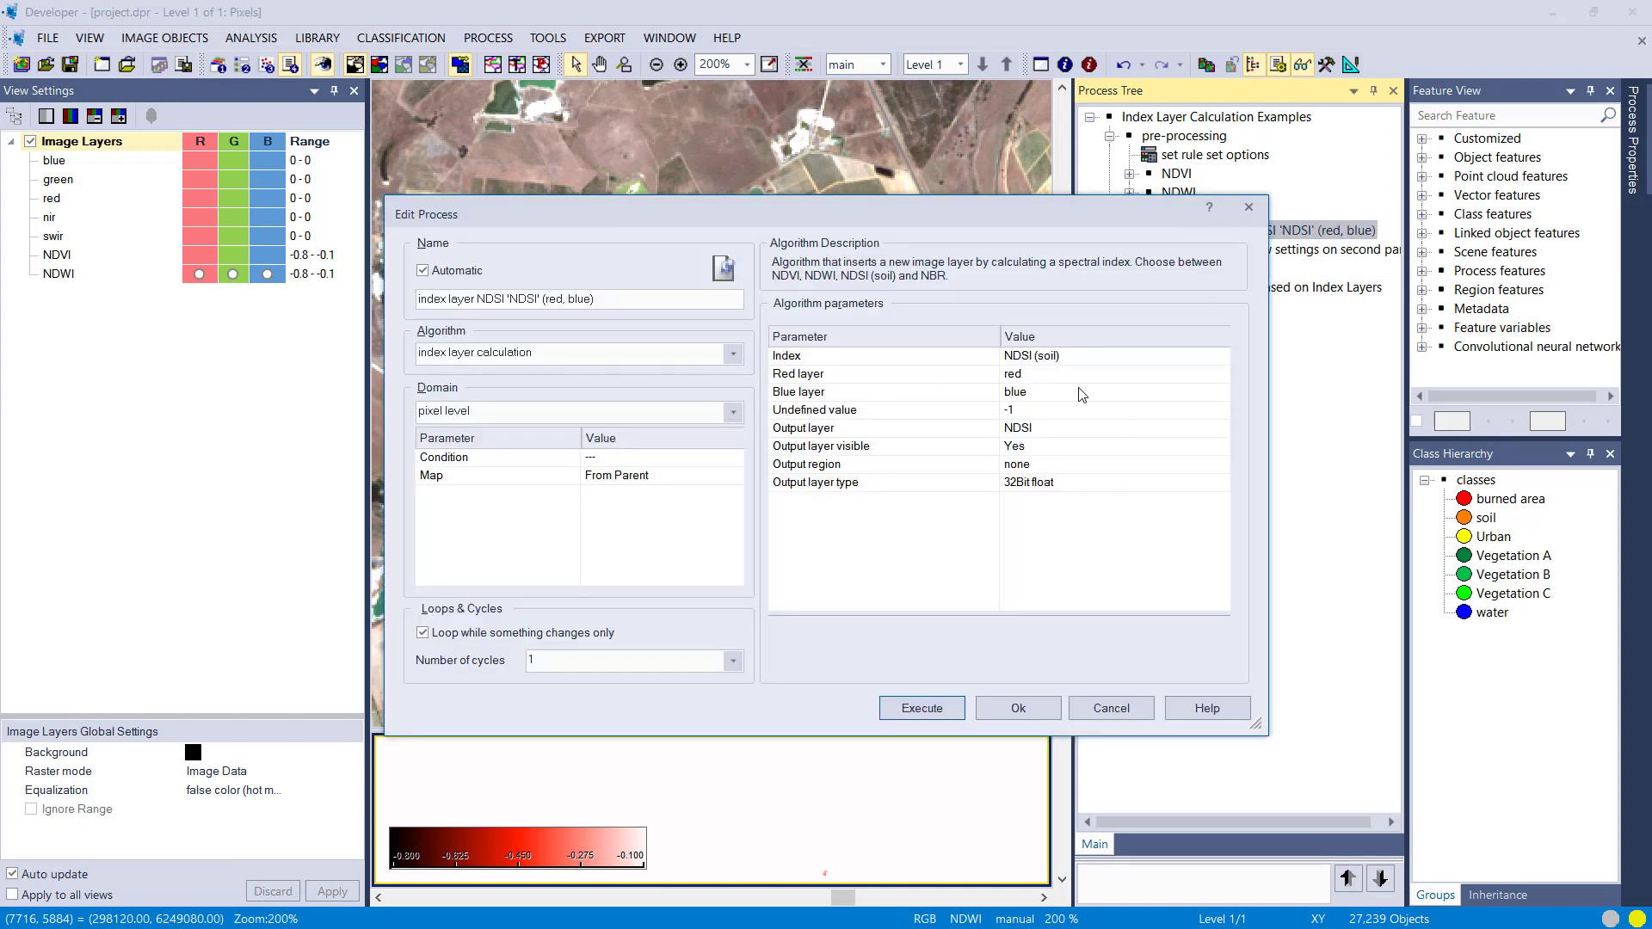
- Run the NDSI calculation and apply its custom view settings to the lower pane
{"action": "left_click", "coordinate": [923, 710]}
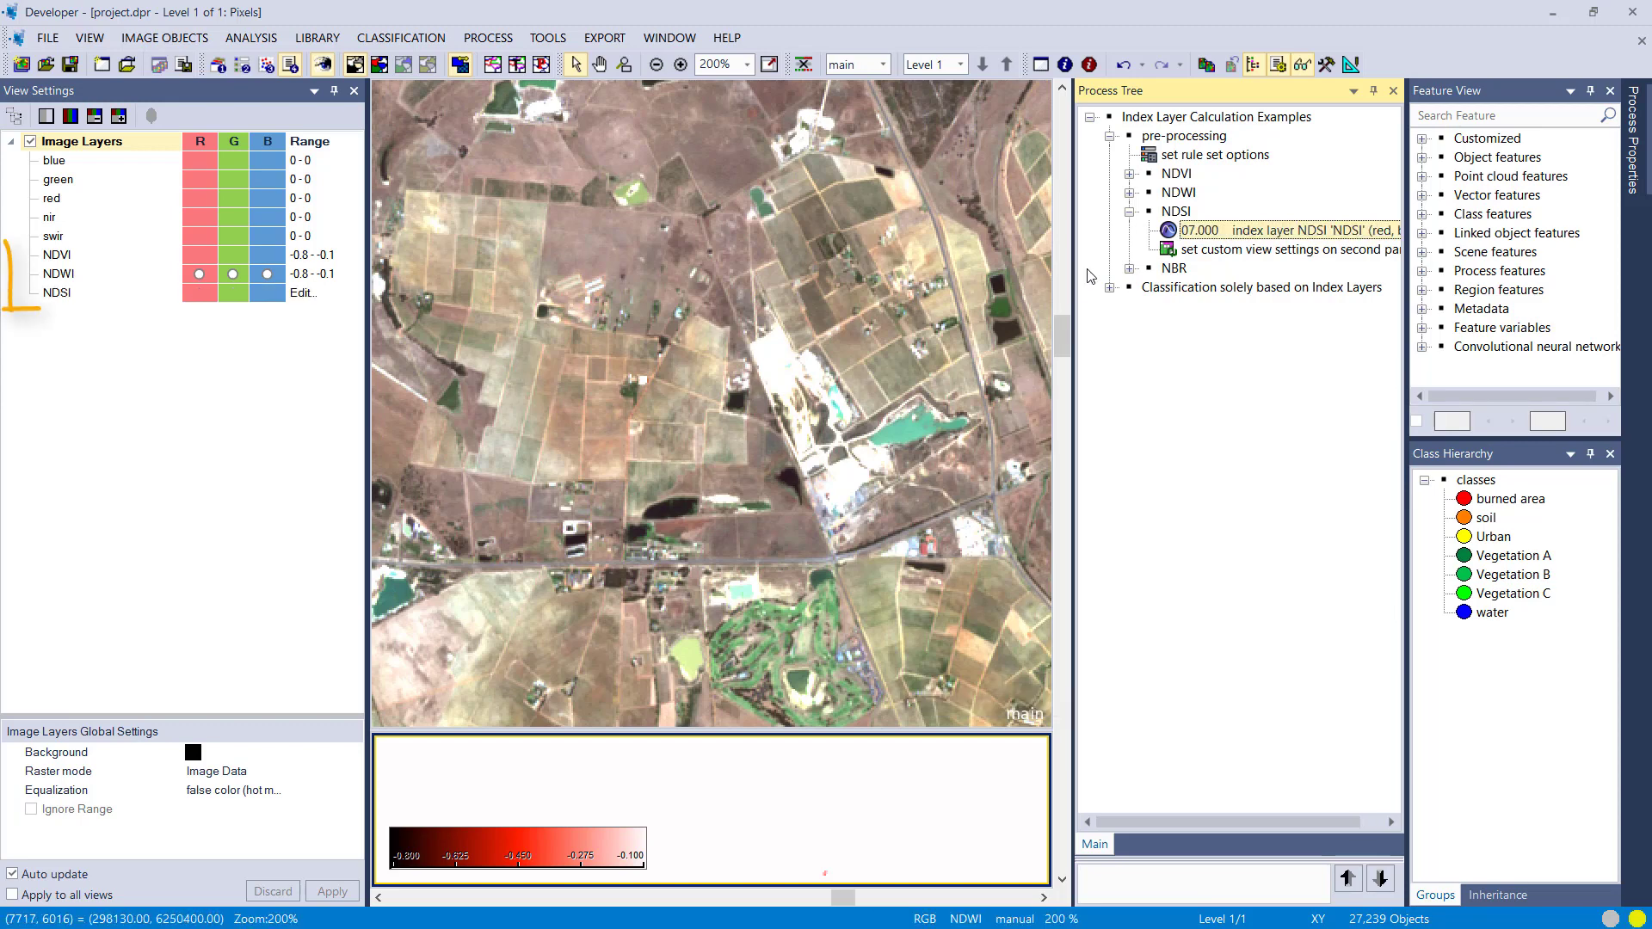
{"action": "right_click", "coordinate": [1222, 249]}
{"action": "left_click", "coordinate": [1249, 287]}
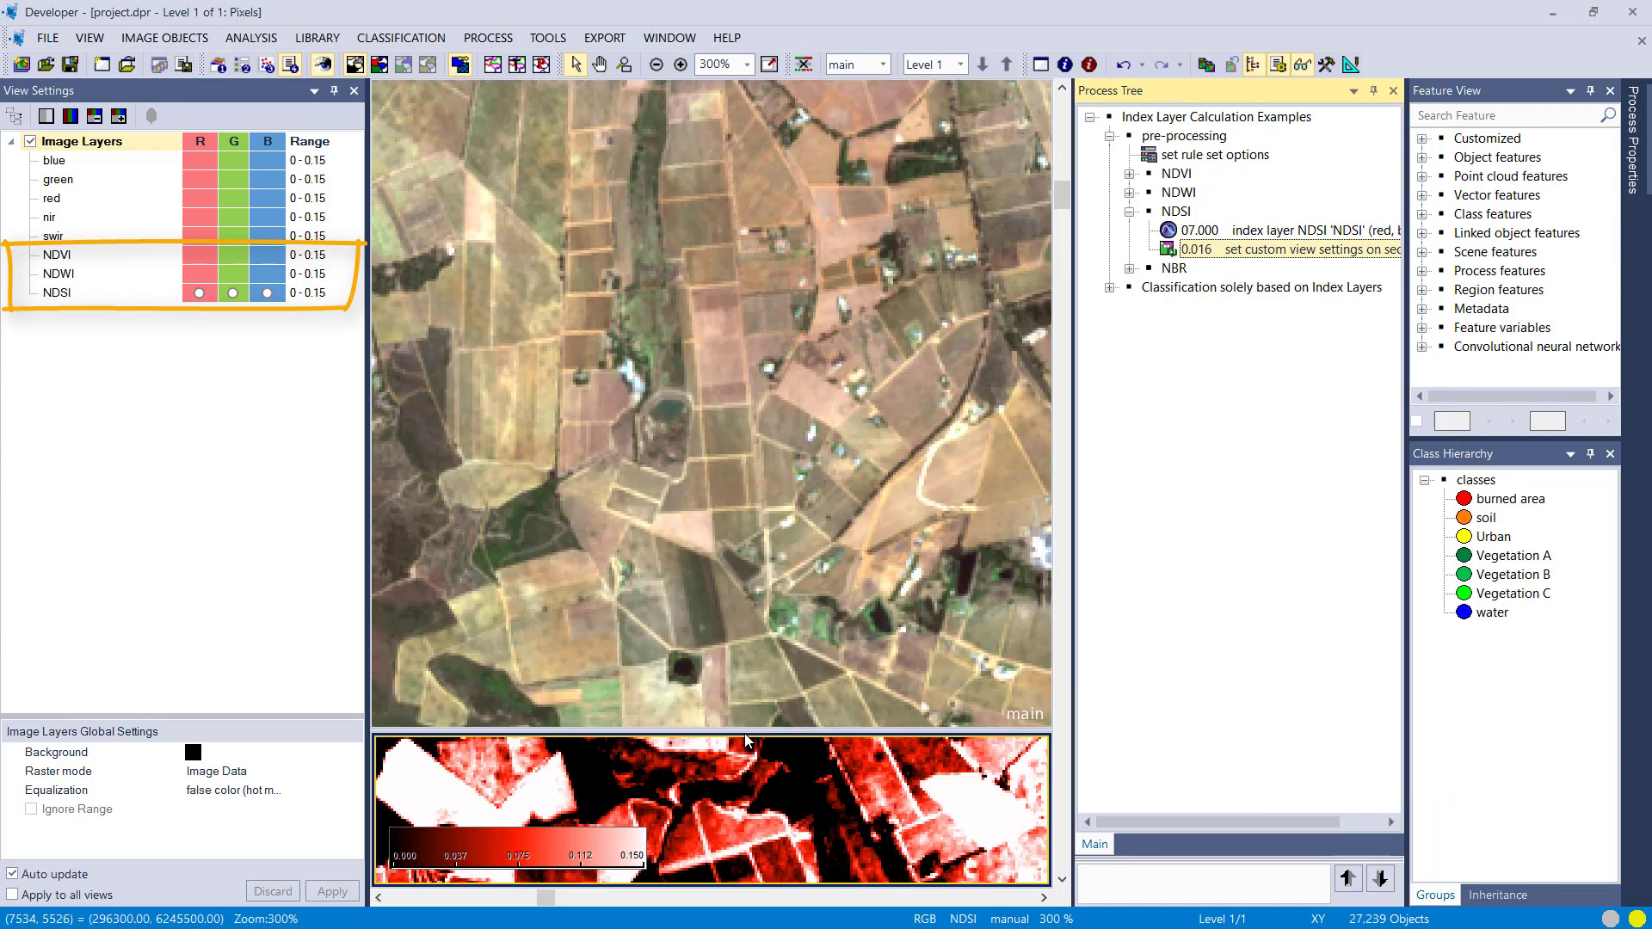
- Enlarge the NDSI view to review fields and riverbeds, then give the true-colour image most space
{"action": "left_click_drag", "start_coordinate": [743, 729], "coordinate": [738, 137]}
{"action": "scroll", "coordinate": [744, 279], "scroll_direction": "down", "scroll_amount": 2}
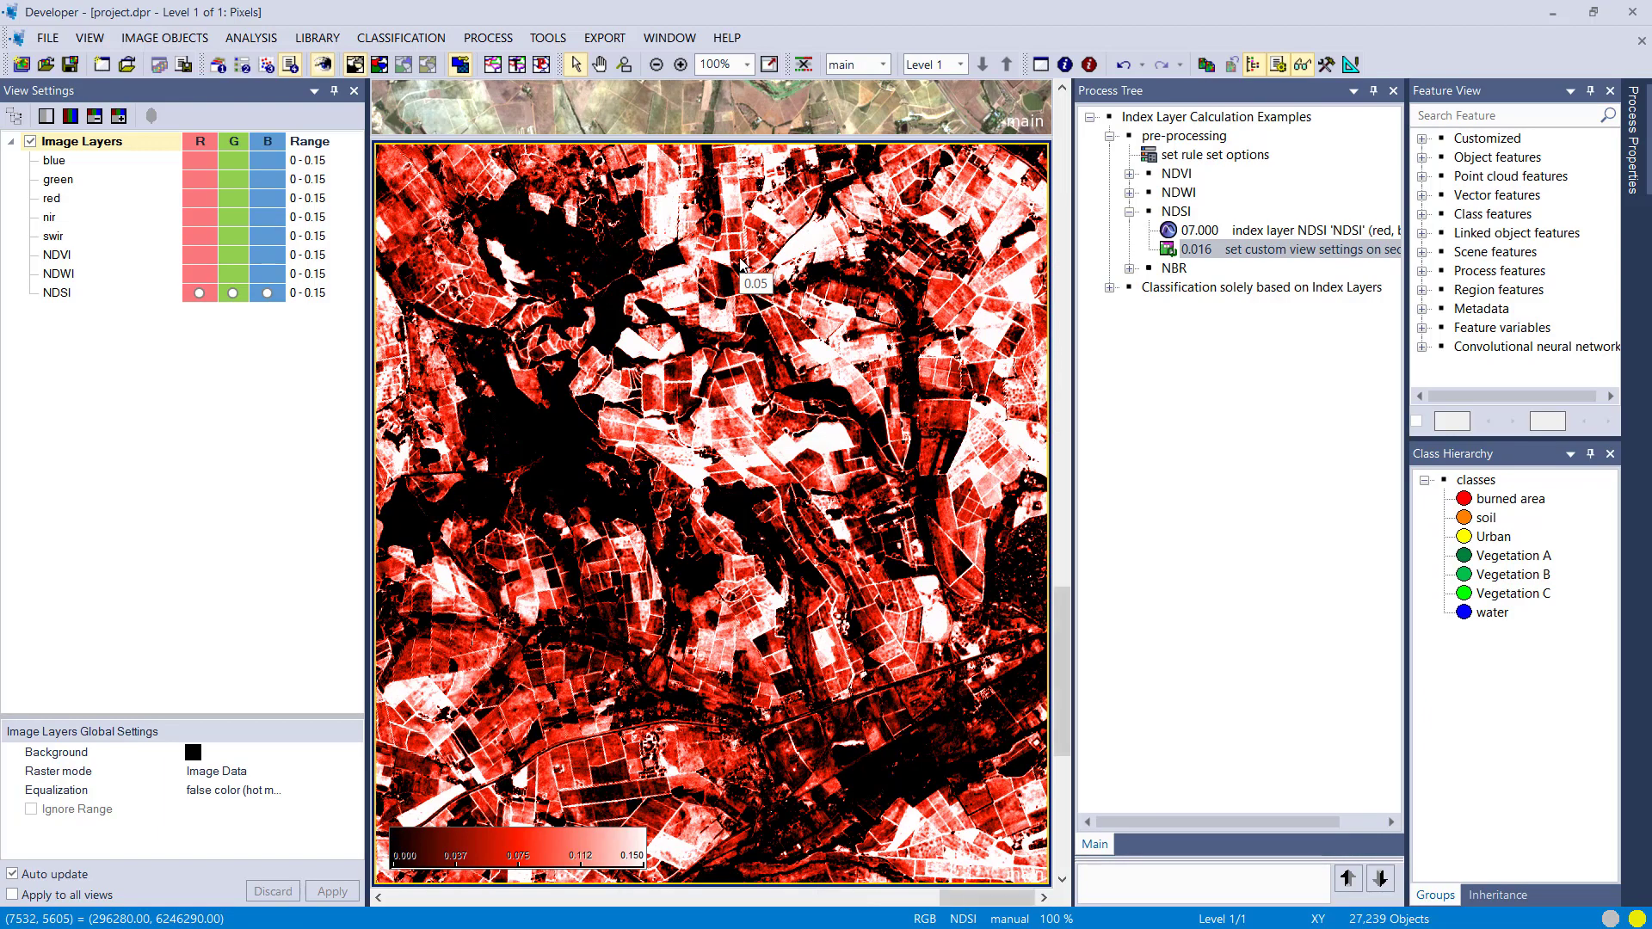
{"action": "scroll", "coordinate": [718, 443], "scroll_direction": "down", "scroll_amount": 2}
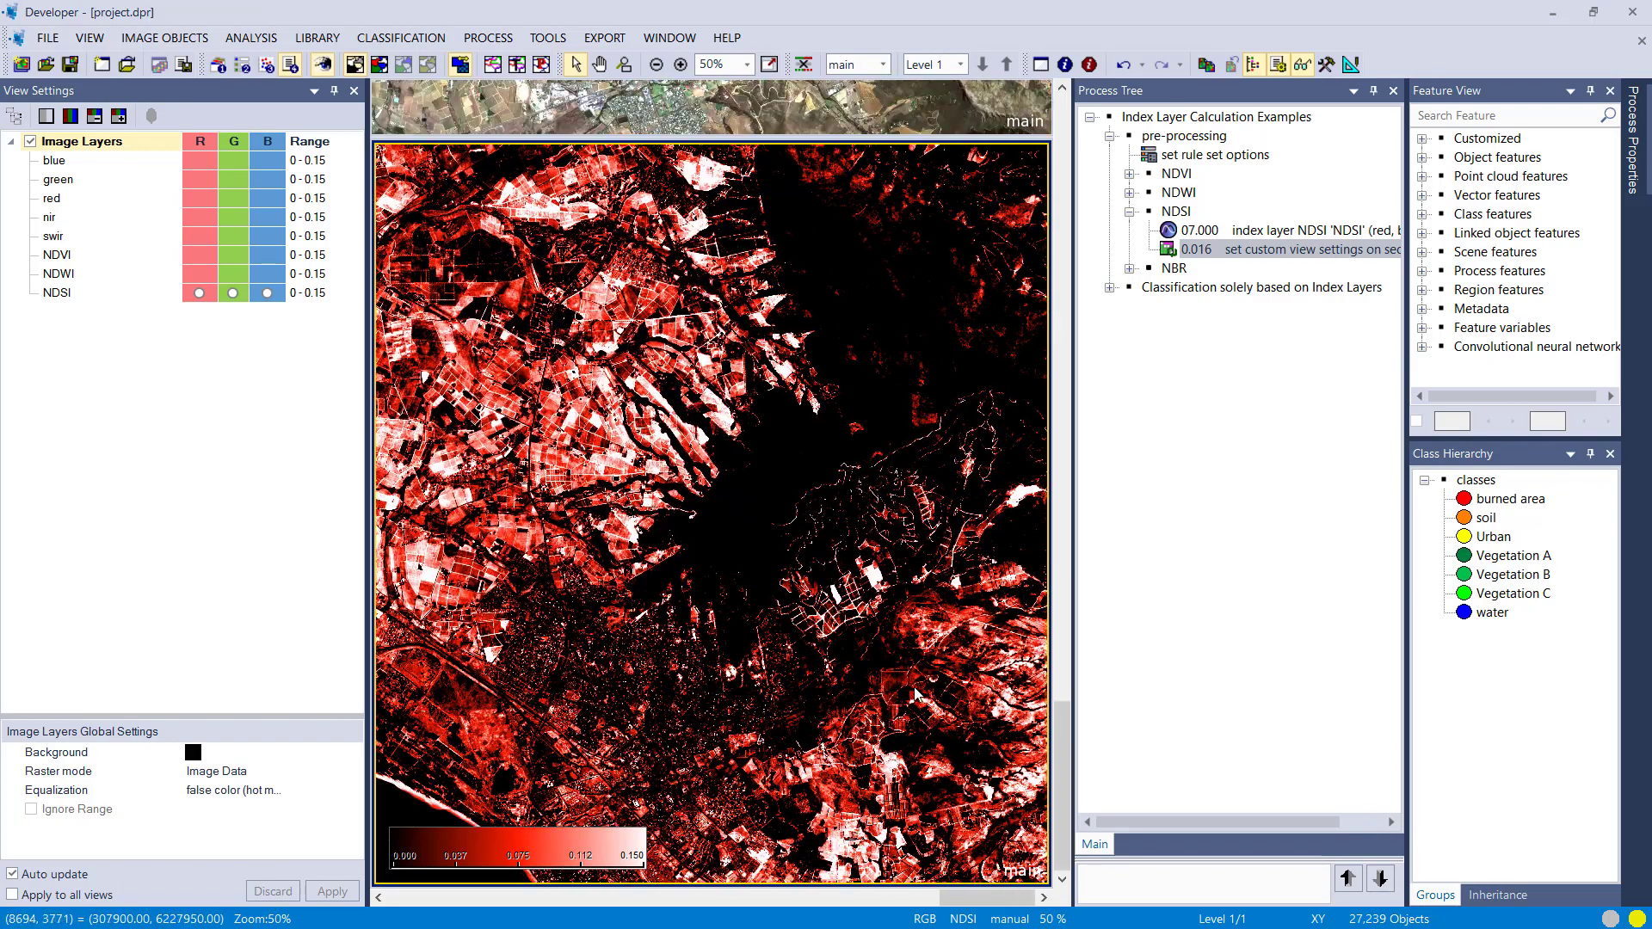
{"action": "scroll", "coordinate": [619, 622], "scroll_direction": "up", "scroll_amount": 4}
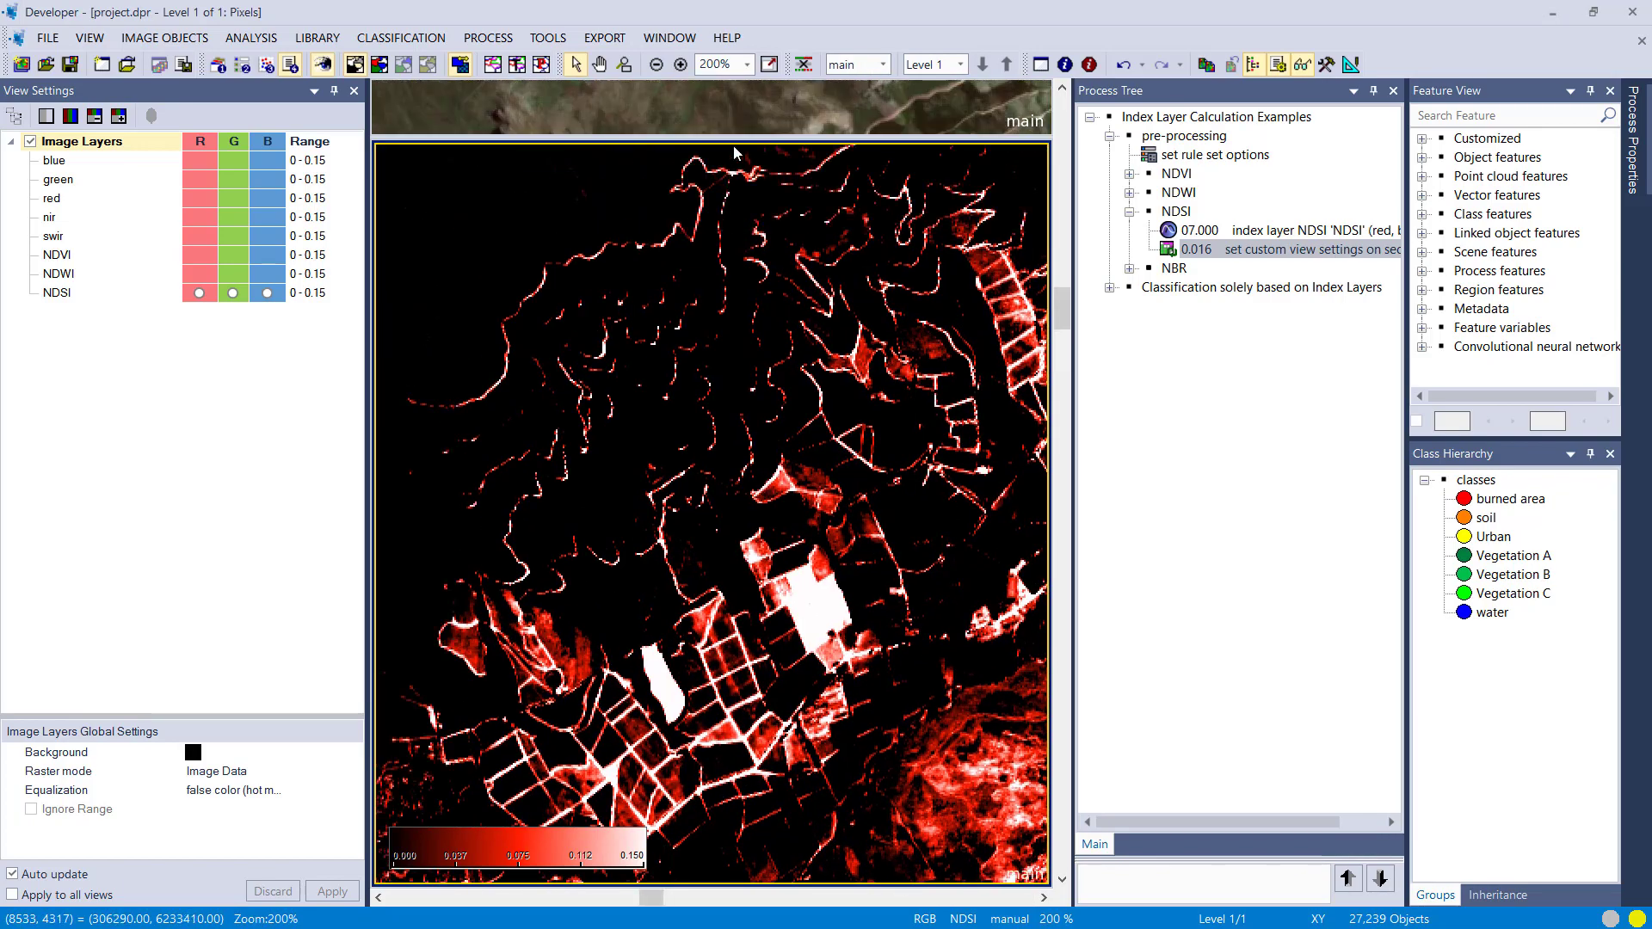
{"action": "left_click_drag", "start_coordinate": [733, 137], "coordinate": [746, 173]}
{"action": "left_click_drag", "start_coordinate": [746, 229], "coordinate": [846, 212]}
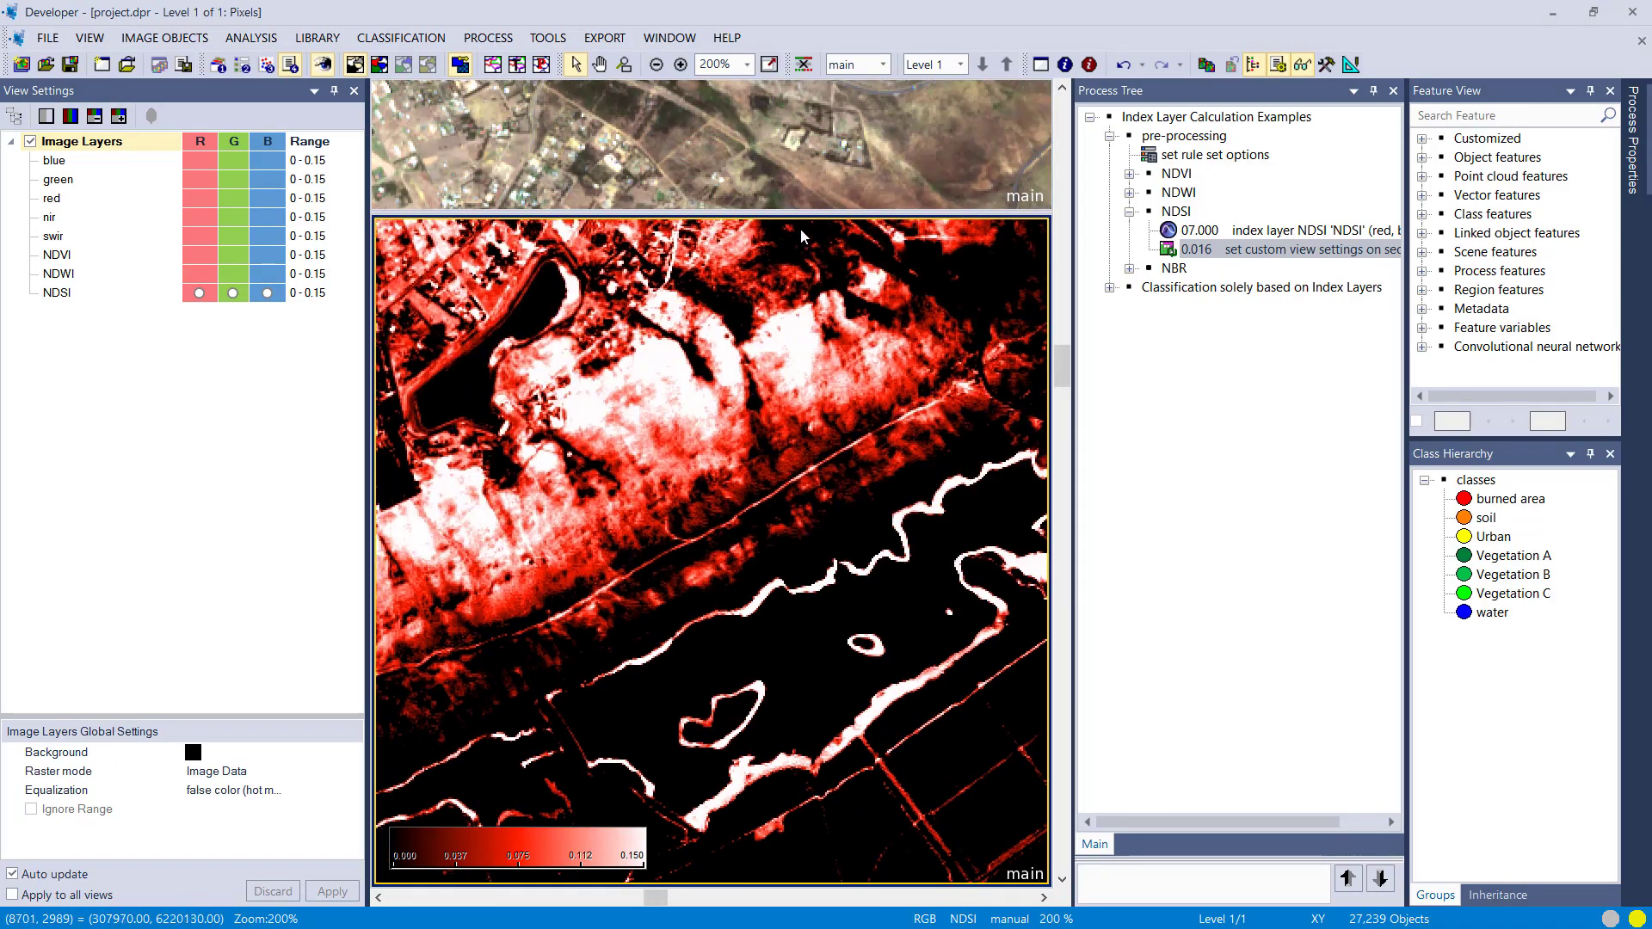
{"action": "left_click_drag", "start_coordinate": [799, 212], "coordinate": [849, 780]}
{"action": "scroll", "coordinate": [654, 352], "scroll_direction": "down", "scroll_amount": 2}
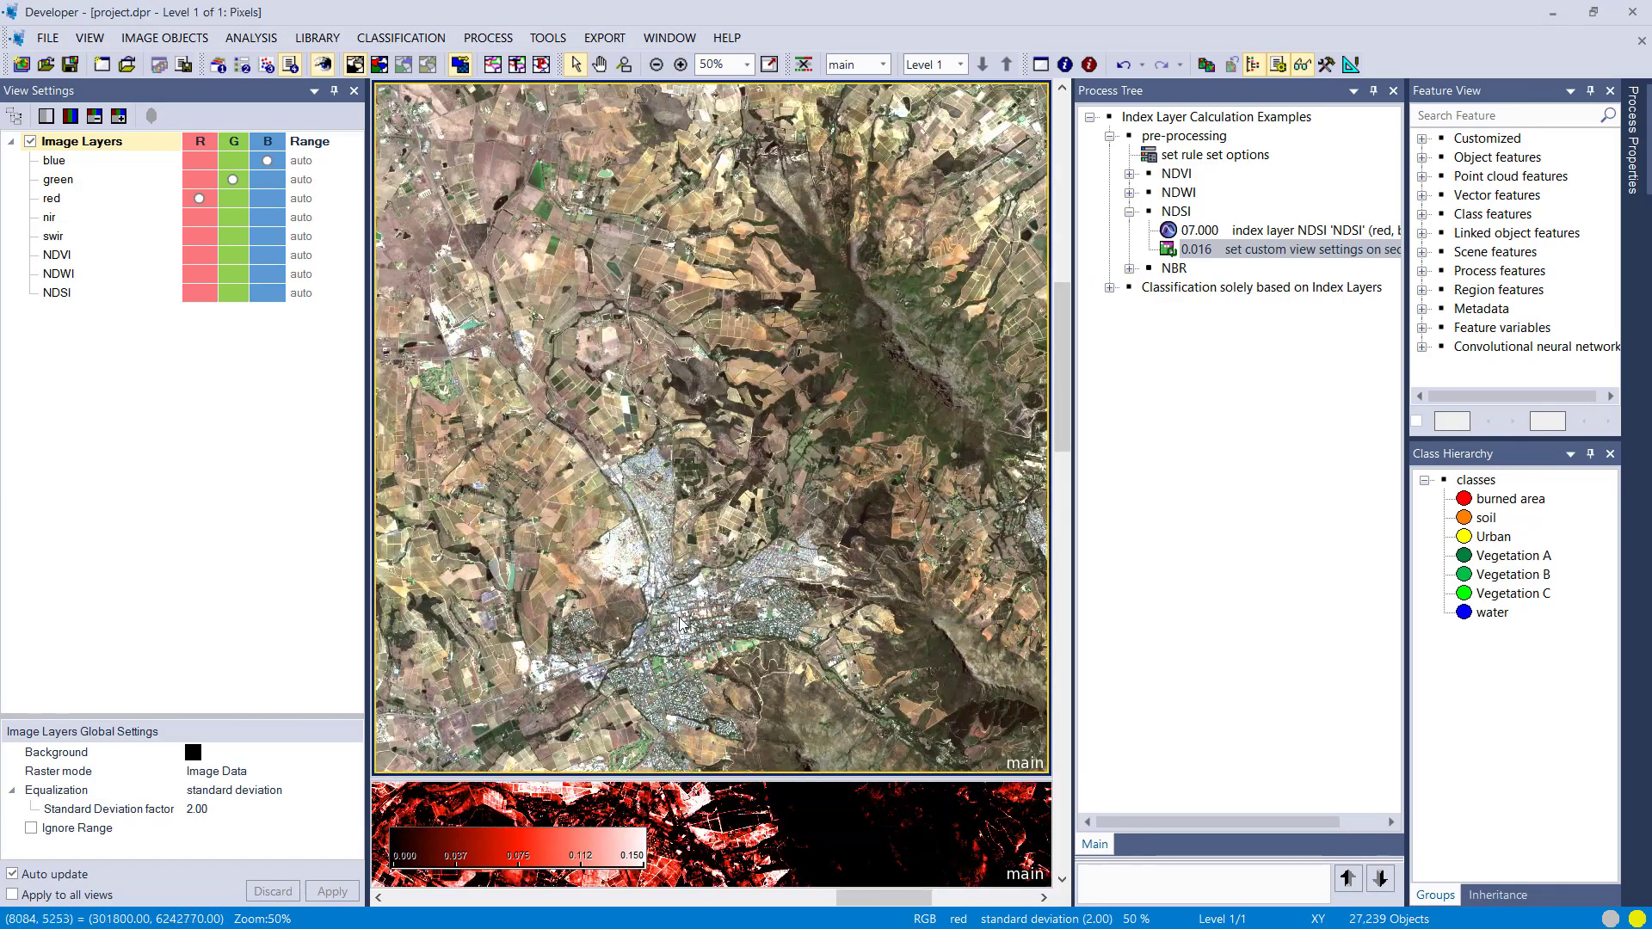
- Resize and pan the views to compare bright bare fields with the dark residential area in NDSI
{"action": "left_click_drag", "start_coordinate": [774, 777], "coordinate": [700, 319]}
{"action": "left_click_drag", "start_coordinate": [700, 244], "coordinate": [757, 746]}
{"action": "scroll", "coordinate": [912, 525], "scroll_direction": "up", "scroll_amount": 2}
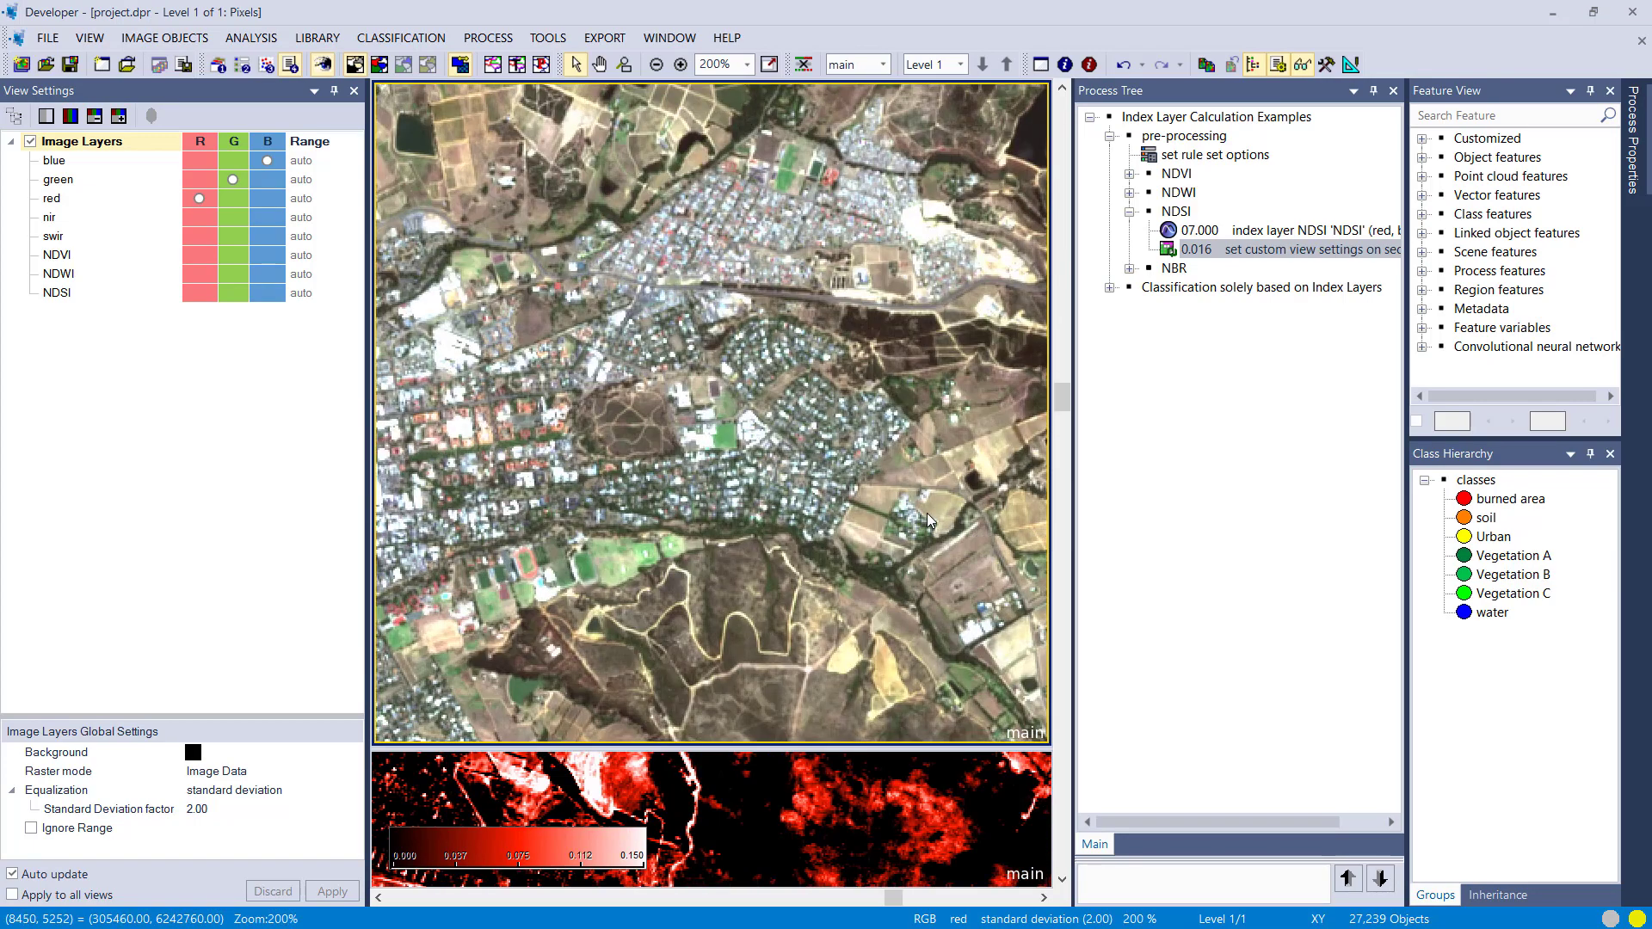
{"action": "scroll", "coordinate": [927, 513], "scroll_direction": "up", "scroll_amount": 1}
{"action": "left_click_drag", "start_coordinate": [926, 513], "coordinate": [746, 529]}
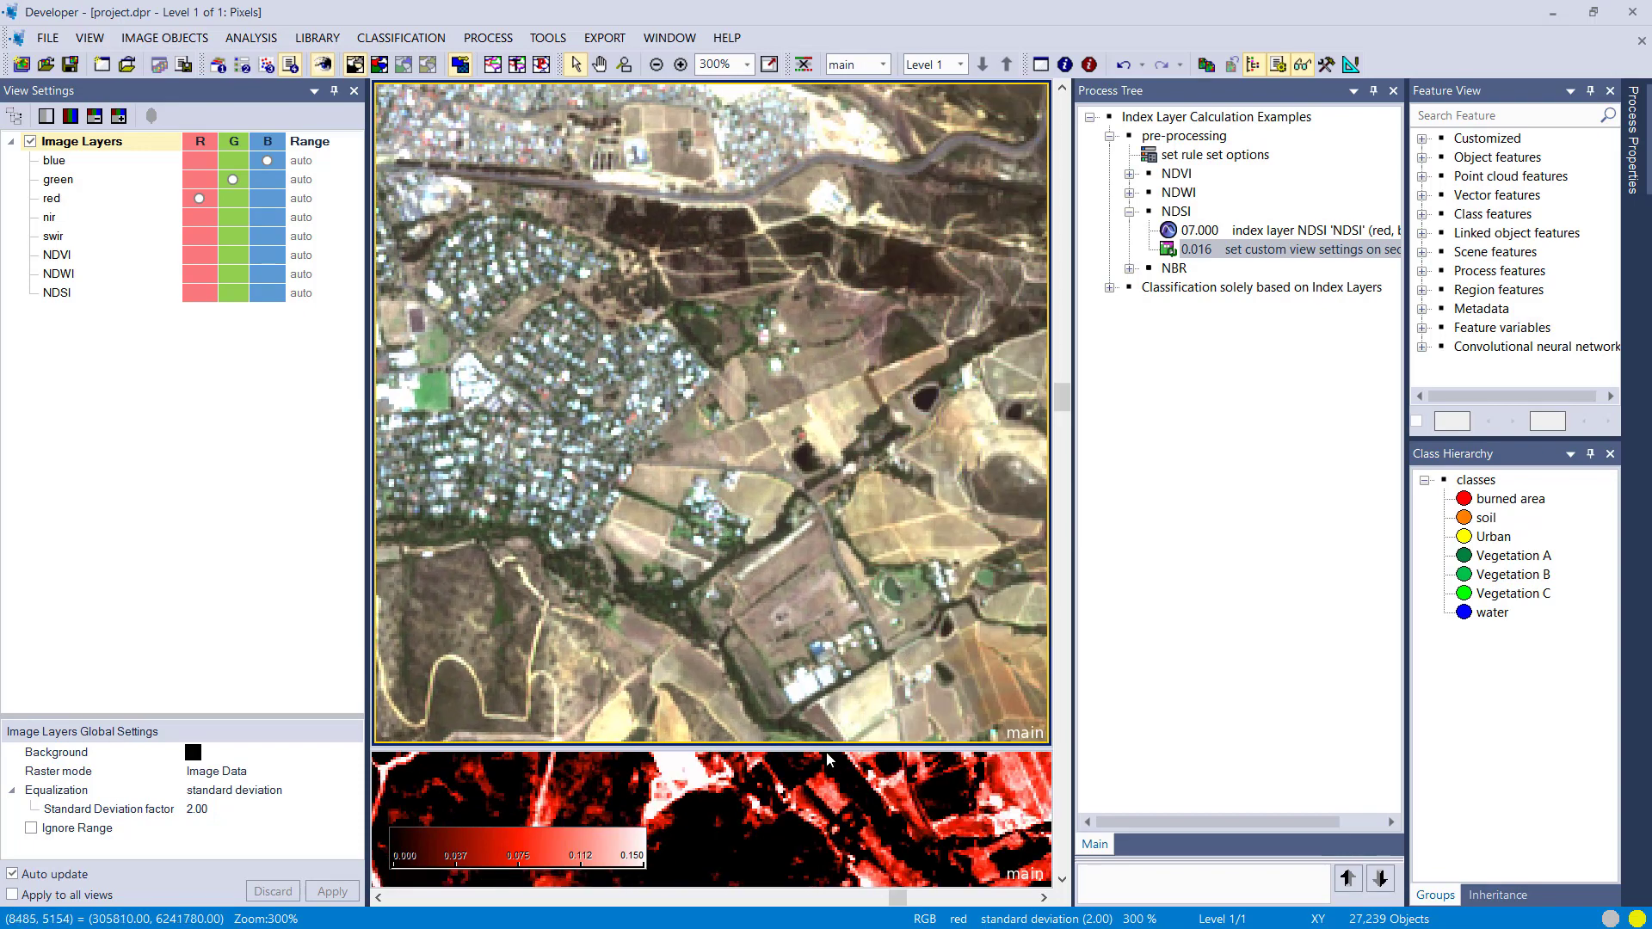
{"action": "mouse_move", "coordinate": [826, 747]}
{"action": "left_mouse_down"}
{"action": "mouse_move", "coordinate": [787, 179]}
{"action": "mouse_move", "coordinate": [769, 659]}
{"action": "mouse_move", "coordinate": [762, 170]}
{"action": "mouse_move", "coordinate": [747, 815]}
{"action": "mouse_move", "coordinate": [731, 284]}
{"action": "left_mouse_up"}
{"action": "mouse_move", "coordinate": [728, 172]}
{"action": "left_mouse_down"}
{"action": "mouse_move", "coordinate": [740, 147]}
{"action": "mouse_move", "coordinate": [757, 860]}
{"action": "mouse_move", "coordinate": [780, 98]}
{"action": "mouse_move", "coordinate": [796, 701]}
{"action": "mouse_move", "coordinate": [803, 309]}
{"action": "mouse_move", "coordinate": [778, 86]}
{"action": "mouse_move", "coordinate": [766, 719]}
{"action": "left_mouse_up"}
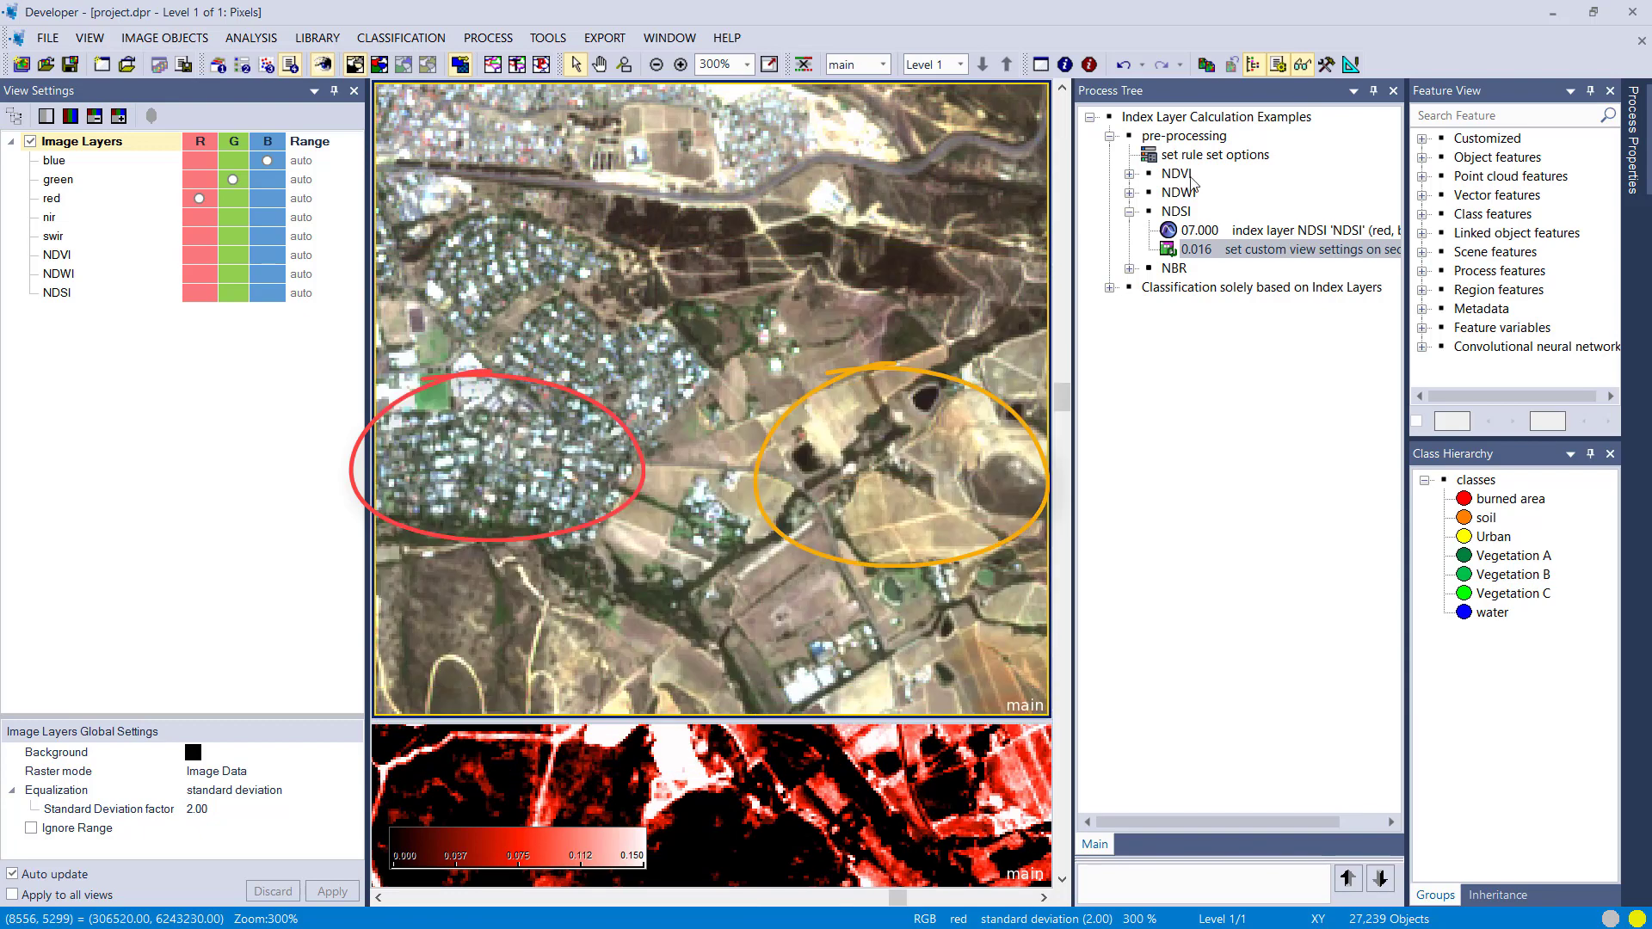
- Expand NBR and execute its index layer process to compute NBR from nir and swir
{"action": "left_click", "coordinate": [1129, 211]}
{"action": "left_click", "coordinate": [1130, 231]}
{"action": "double_click", "coordinate": [1221, 247]}
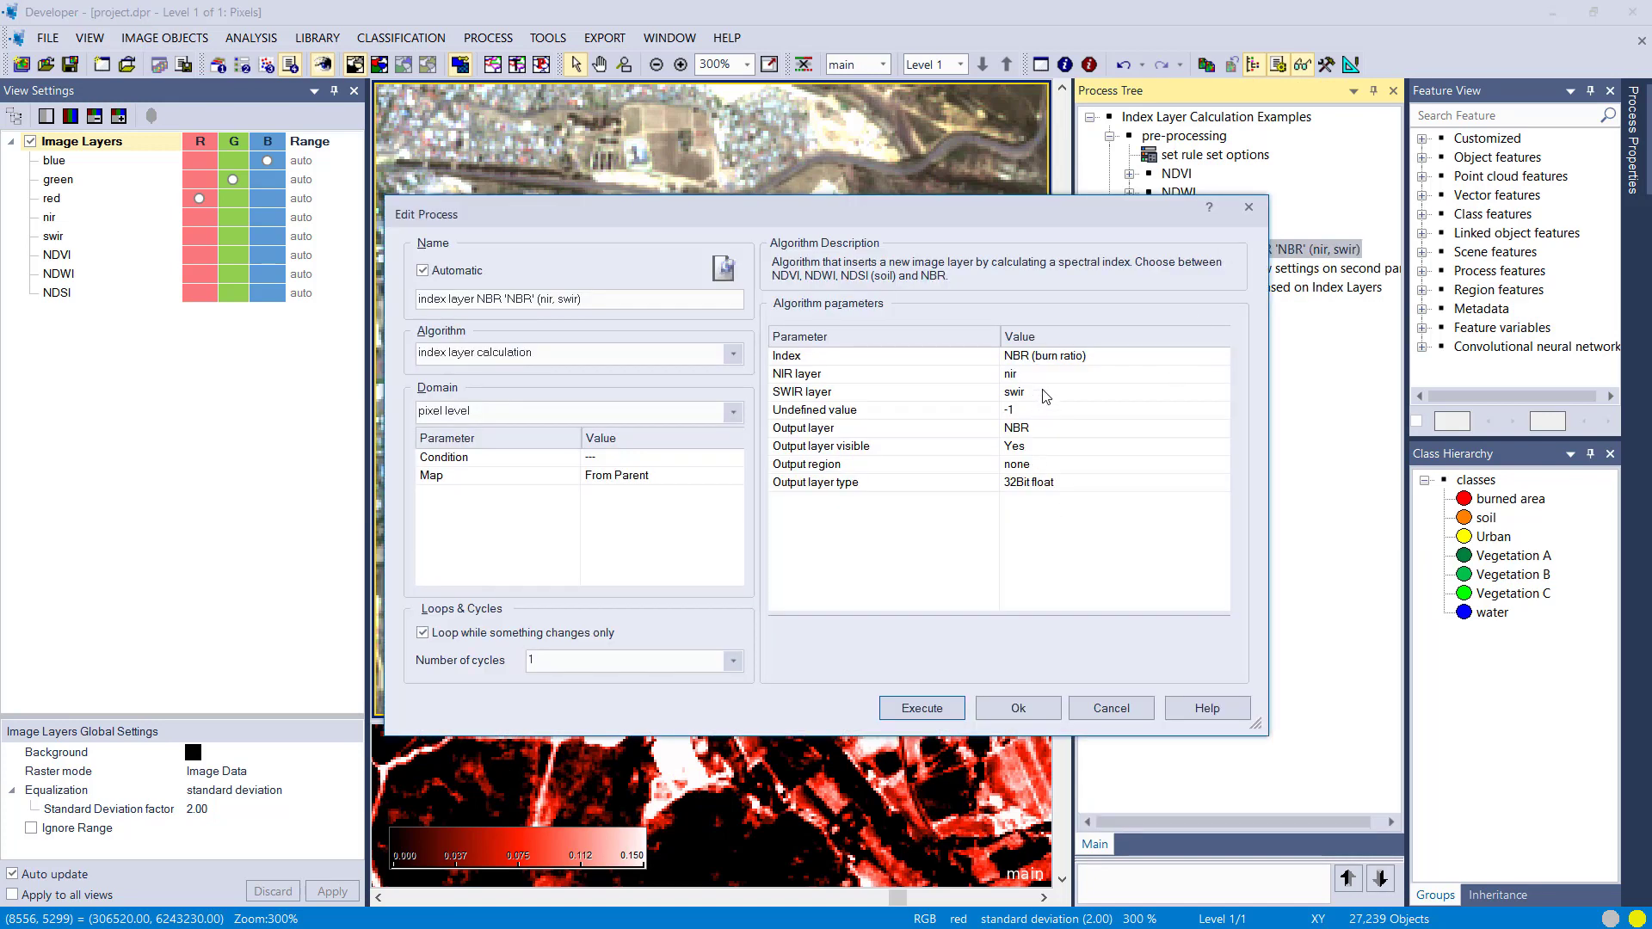
{"action": "left_click", "coordinate": [921, 708]}
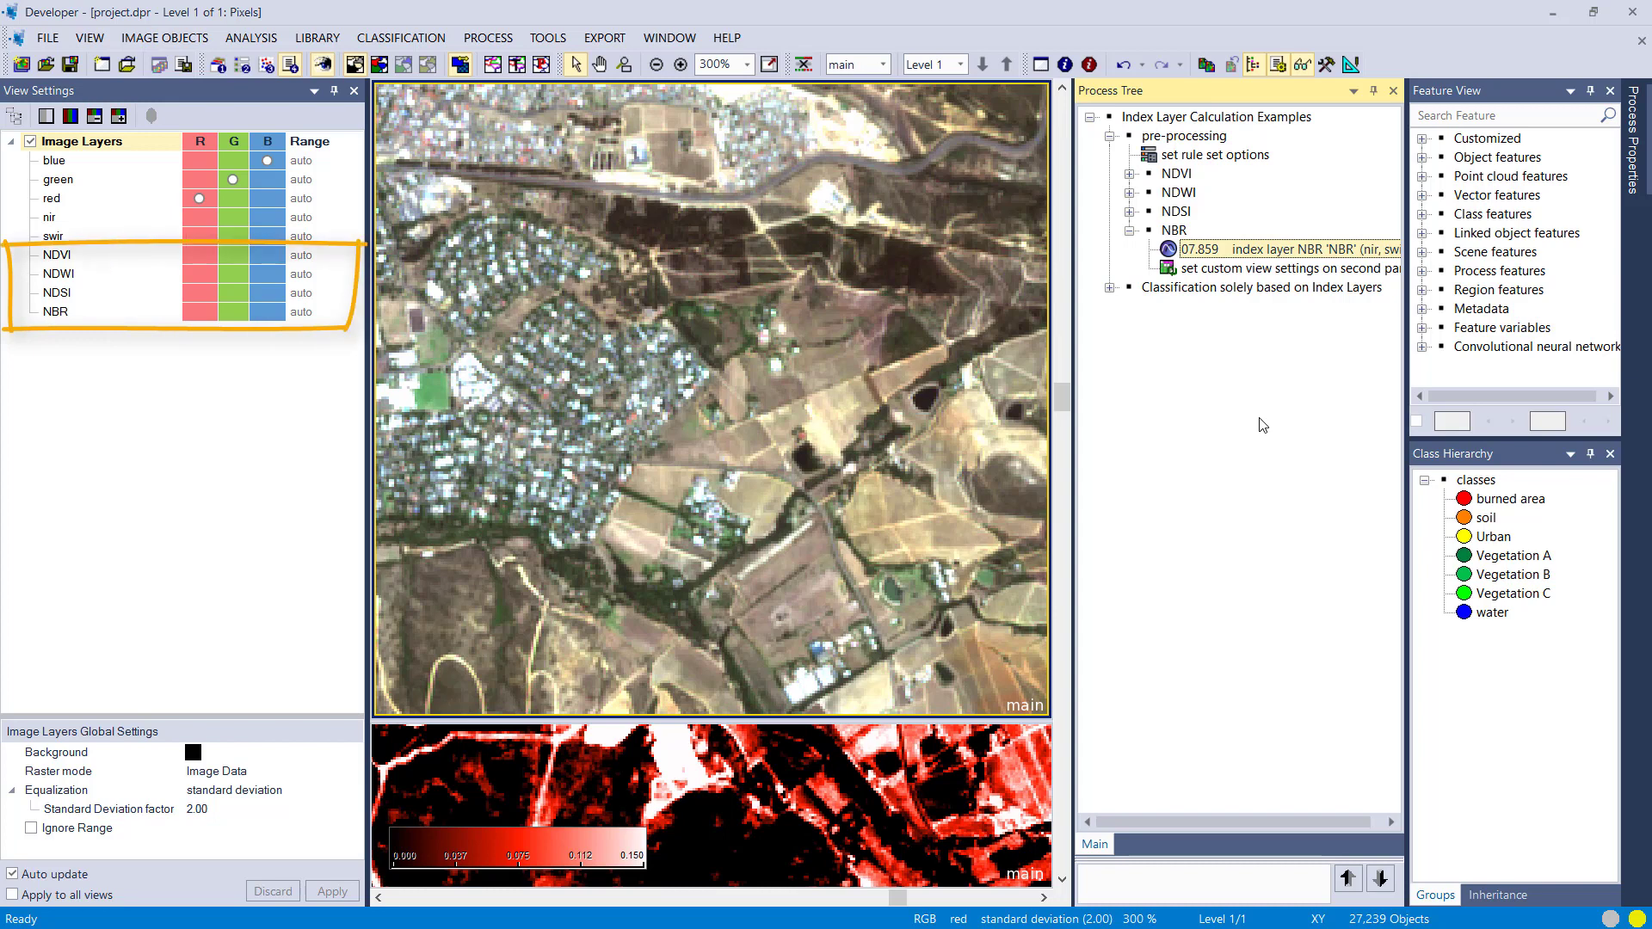
{"action": "left_click", "coordinate": [1222, 268]}
- Display NBR in the second pane at a -0.5 to -0.2 range and pan toward the smoking peninsula
{"action": "right_click", "coordinate": [1222, 269]}
{"action": "left_click", "coordinate": [1244, 303]}
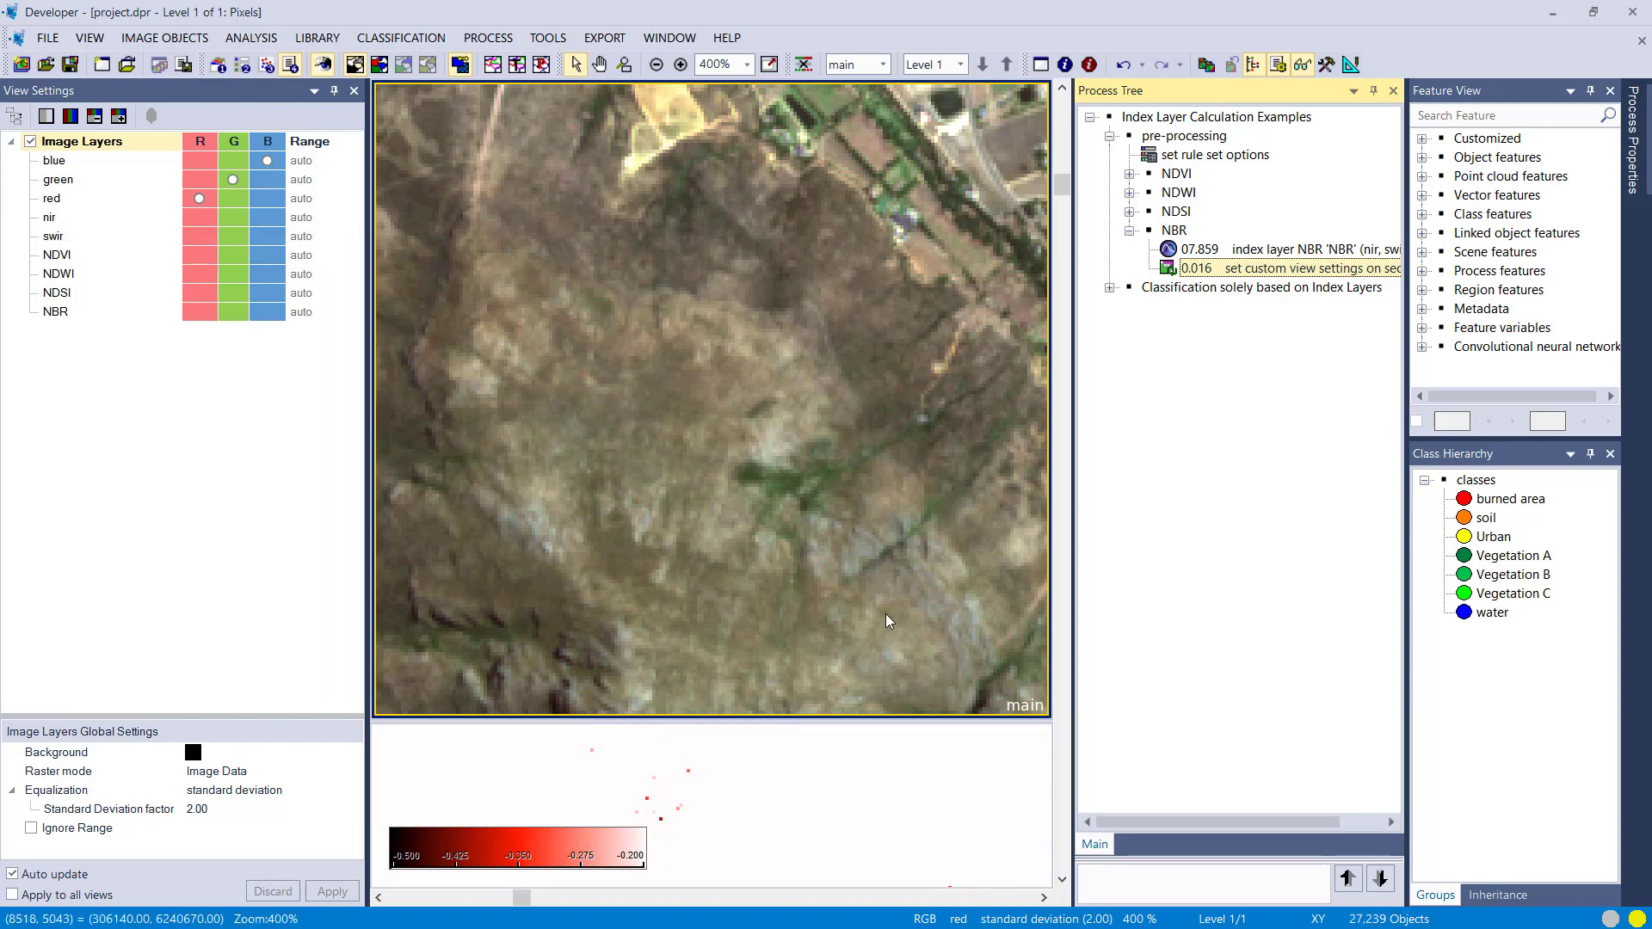
{"action": "left_click_drag", "start_coordinate": [883, 725], "coordinate": [851, 790]}
{"action": "scroll", "coordinate": [844, 453], "scroll_direction": "down", "scroll_amount": 2}
{"action": "scroll", "coordinate": [698, 469], "scroll_direction": "down", "scroll_amount": 3}
{"action": "scroll", "coordinate": [698, 470], "scroll_direction": "down", "scroll_amount": 6}
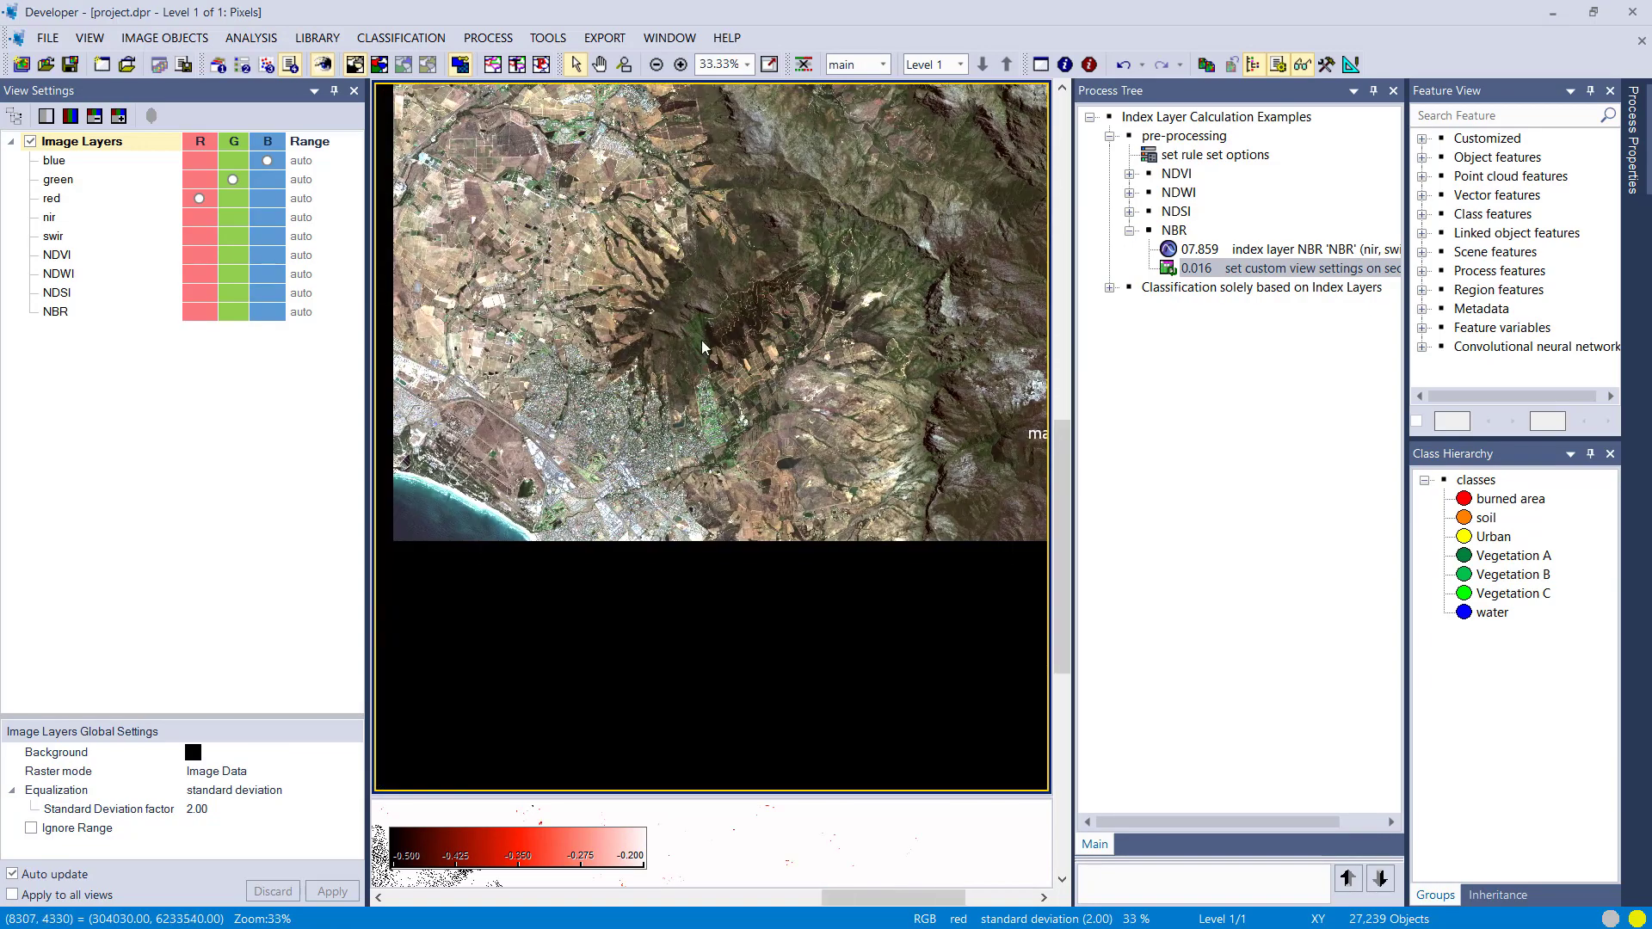
{"action": "scroll", "coordinate": [757, 508], "scroll_direction": "down", "scroll_amount": 1}
{"action": "left_click_drag", "start_coordinate": [757, 502], "coordinate": [734, 359]}
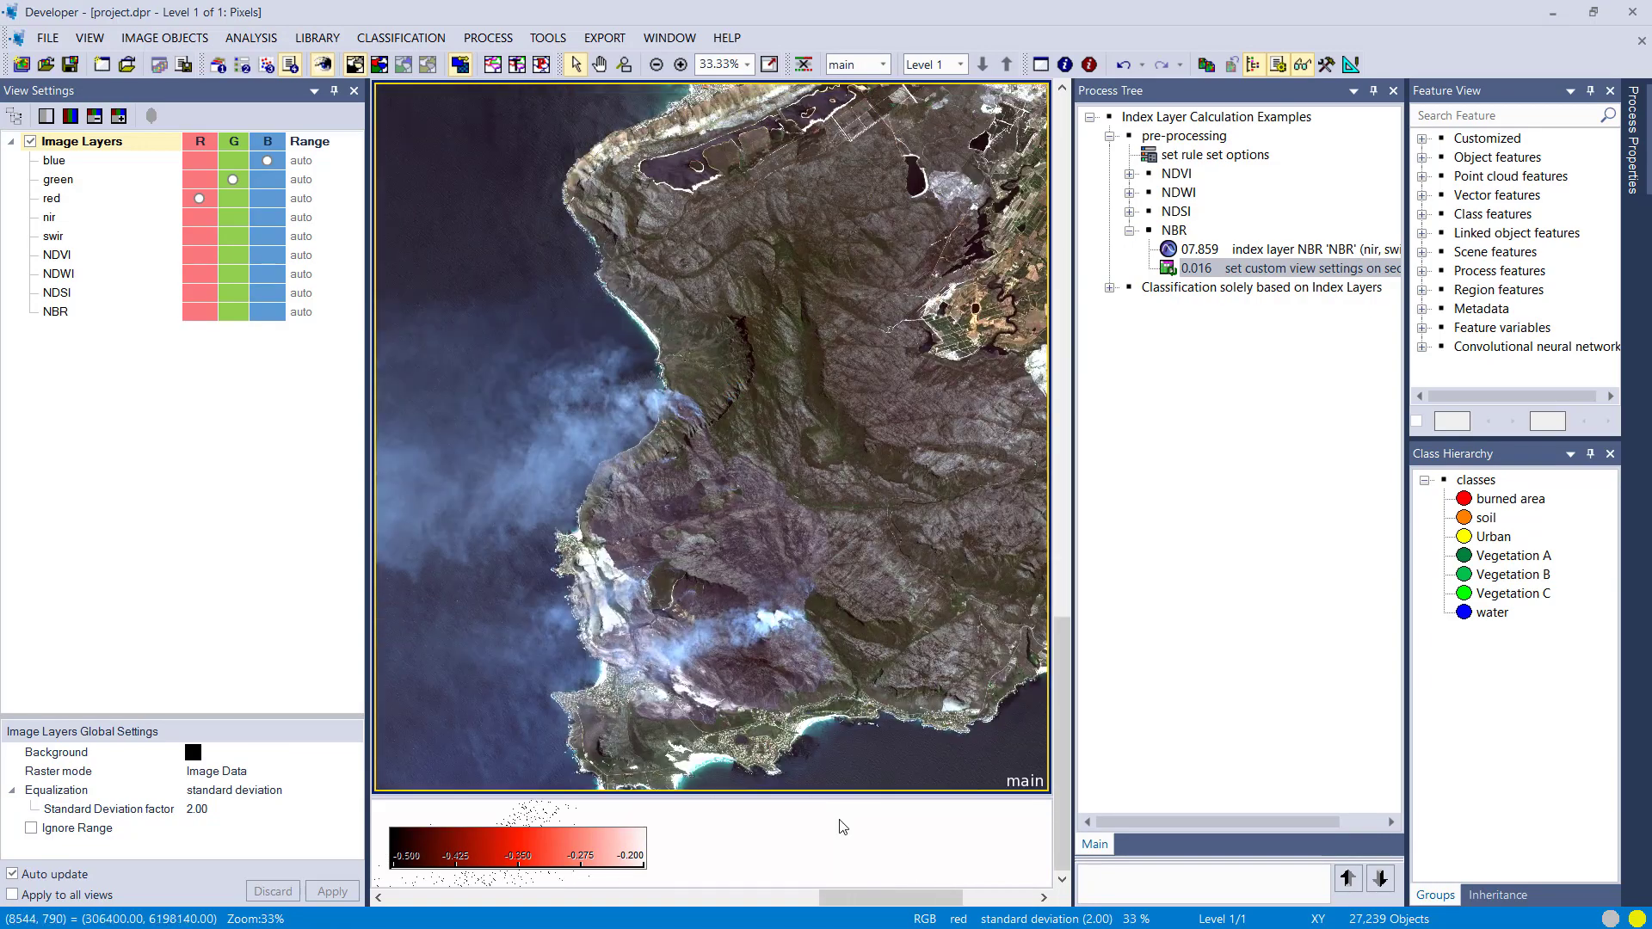
- Rebalance the two panes to compare the burn, finally letting the true-colour view fill the display
{"action": "left_click_drag", "start_coordinate": [821, 796], "coordinate": [831, 359]}
{"action": "left_click", "coordinate": [757, 542]}
{"action": "scroll", "coordinate": [800, 707], "scroll_direction": "down", "scroll_amount": 10}
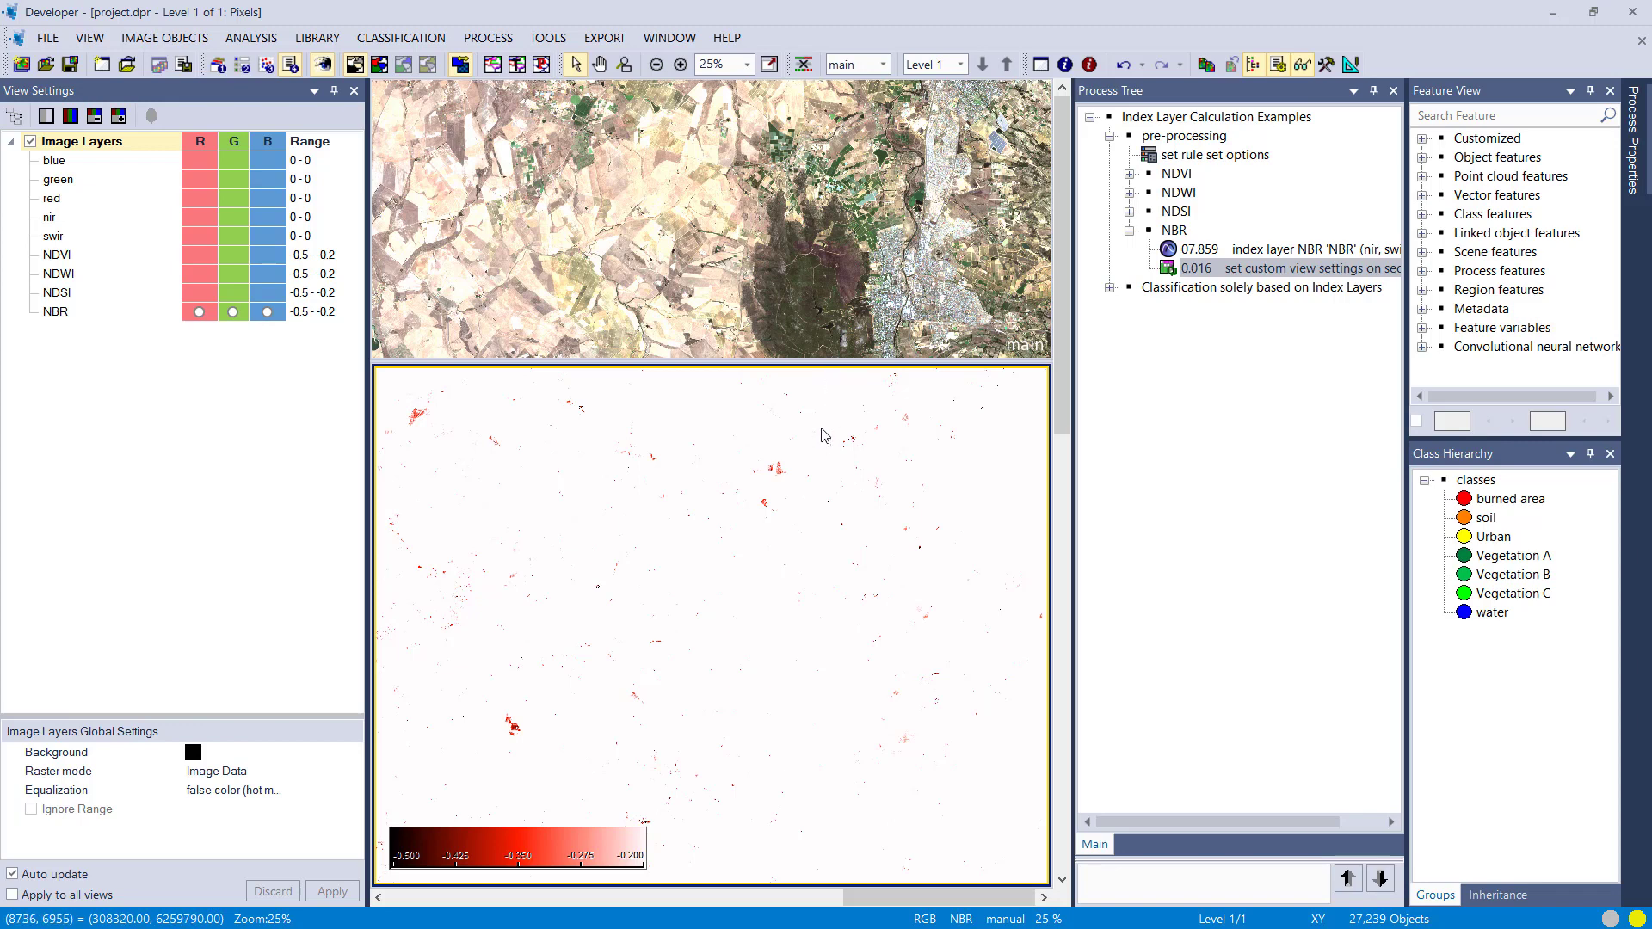
{"action": "scroll", "coordinate": [859, 261], "scroll_direction": "up", "scroll_amount": 3}
{"action": "left_click", "coordinate": [858, 261]}
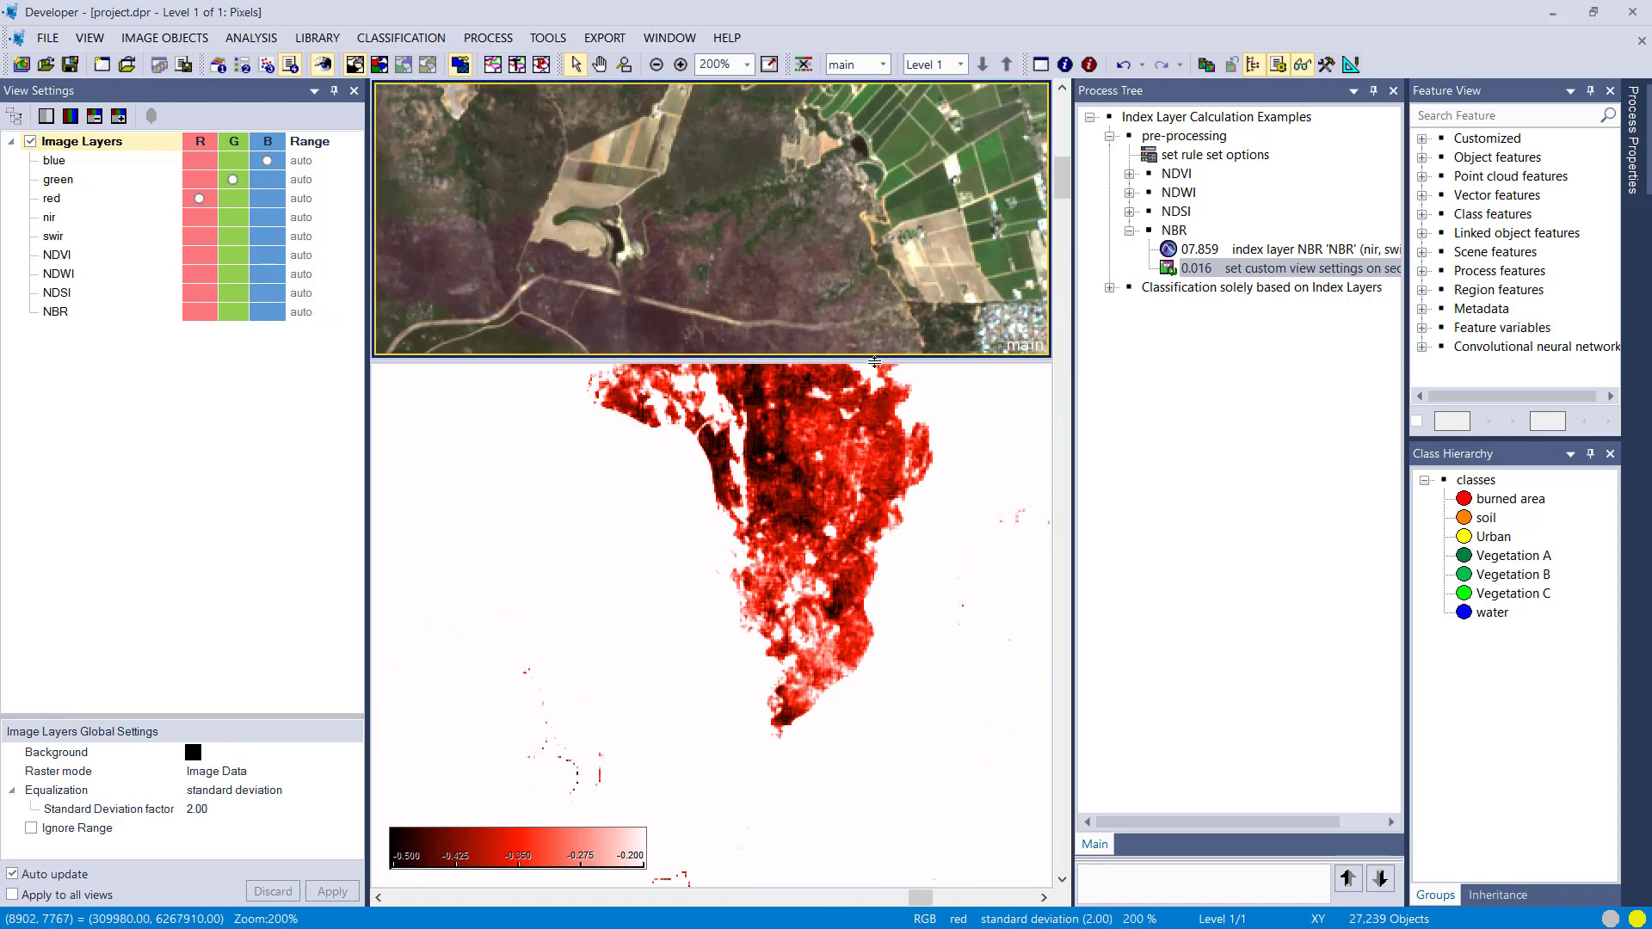
{"action": "left_click_drag", "start_coordinate": [872, 357], "coordinate": [870, 139]}
{"action": "left_click", "coordinate": [798, 361]}
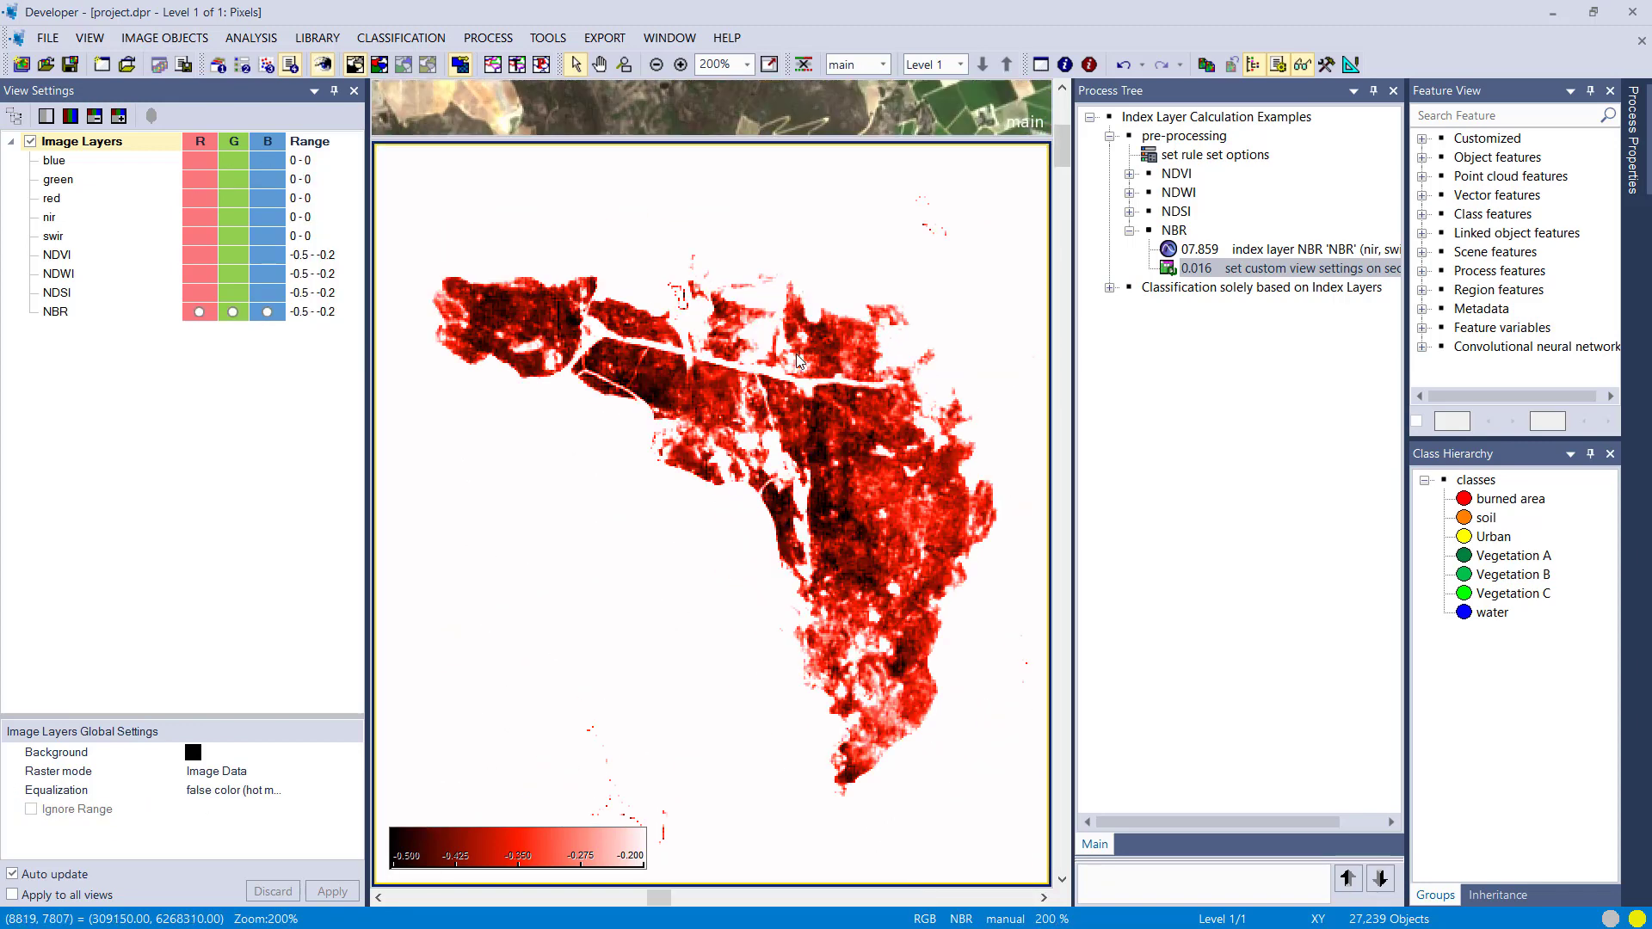
{"action": "scroll", "coordinate": [798, 361], "scroll_direction": "down", "scroll_amount": 2}
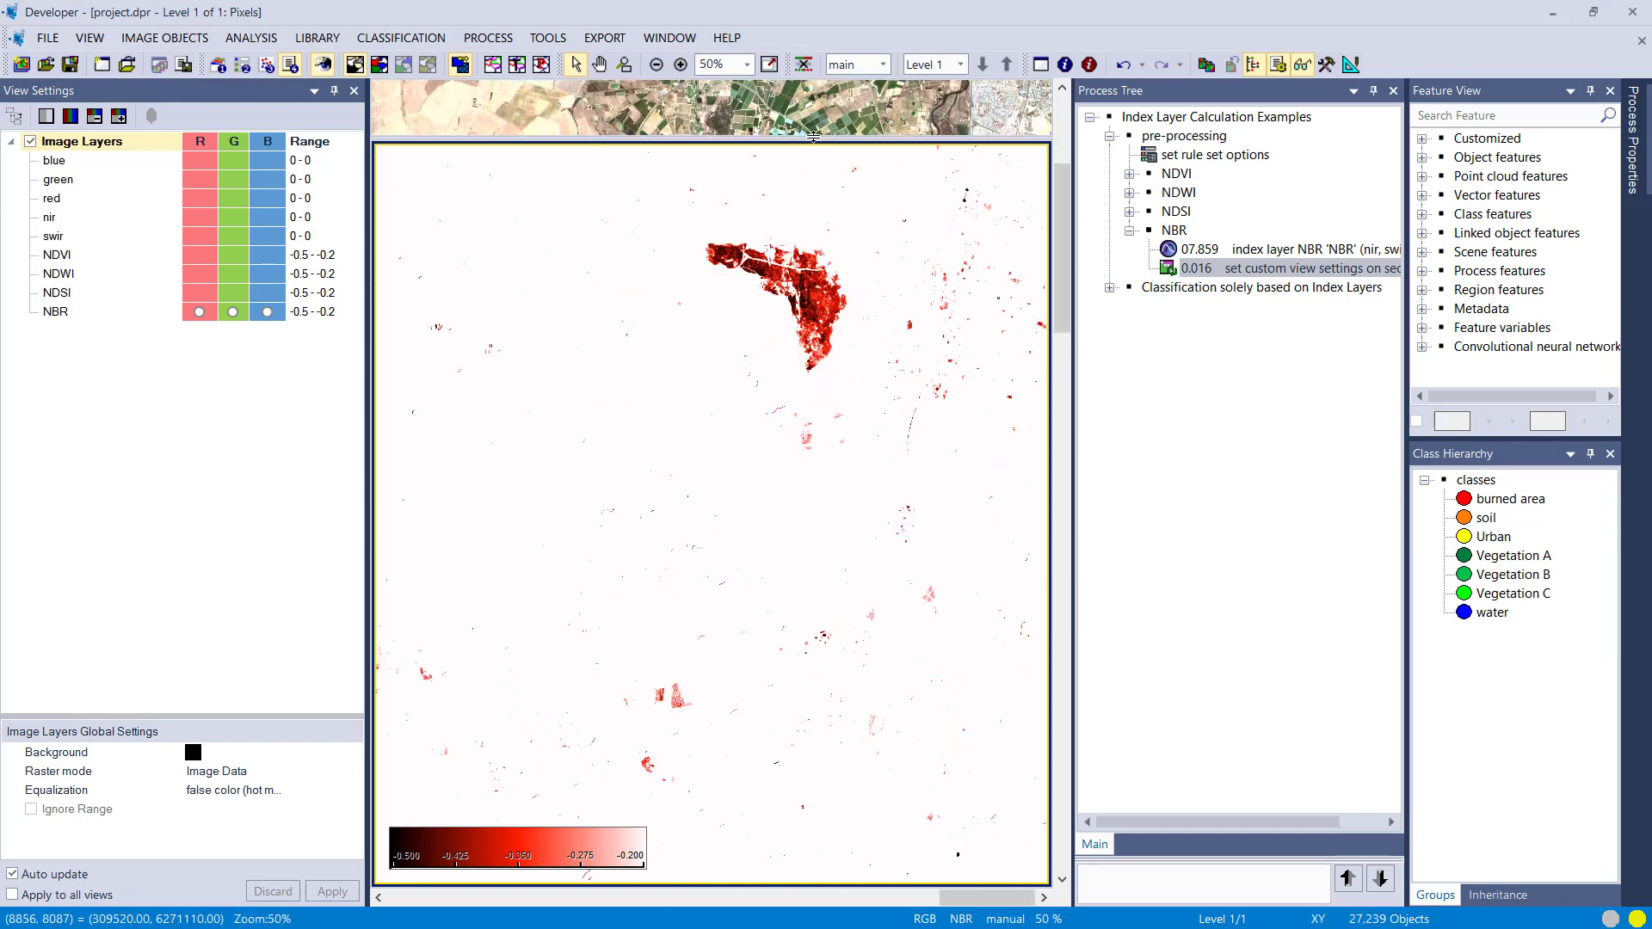
{"action": "left_click_drag", "start_coordinate": [813, 138], "coordinate": [738, 129]}
{"action": "scroll", "coordinate": [676, 523], "scroll_direction": "down", "scroll_amount": 2}
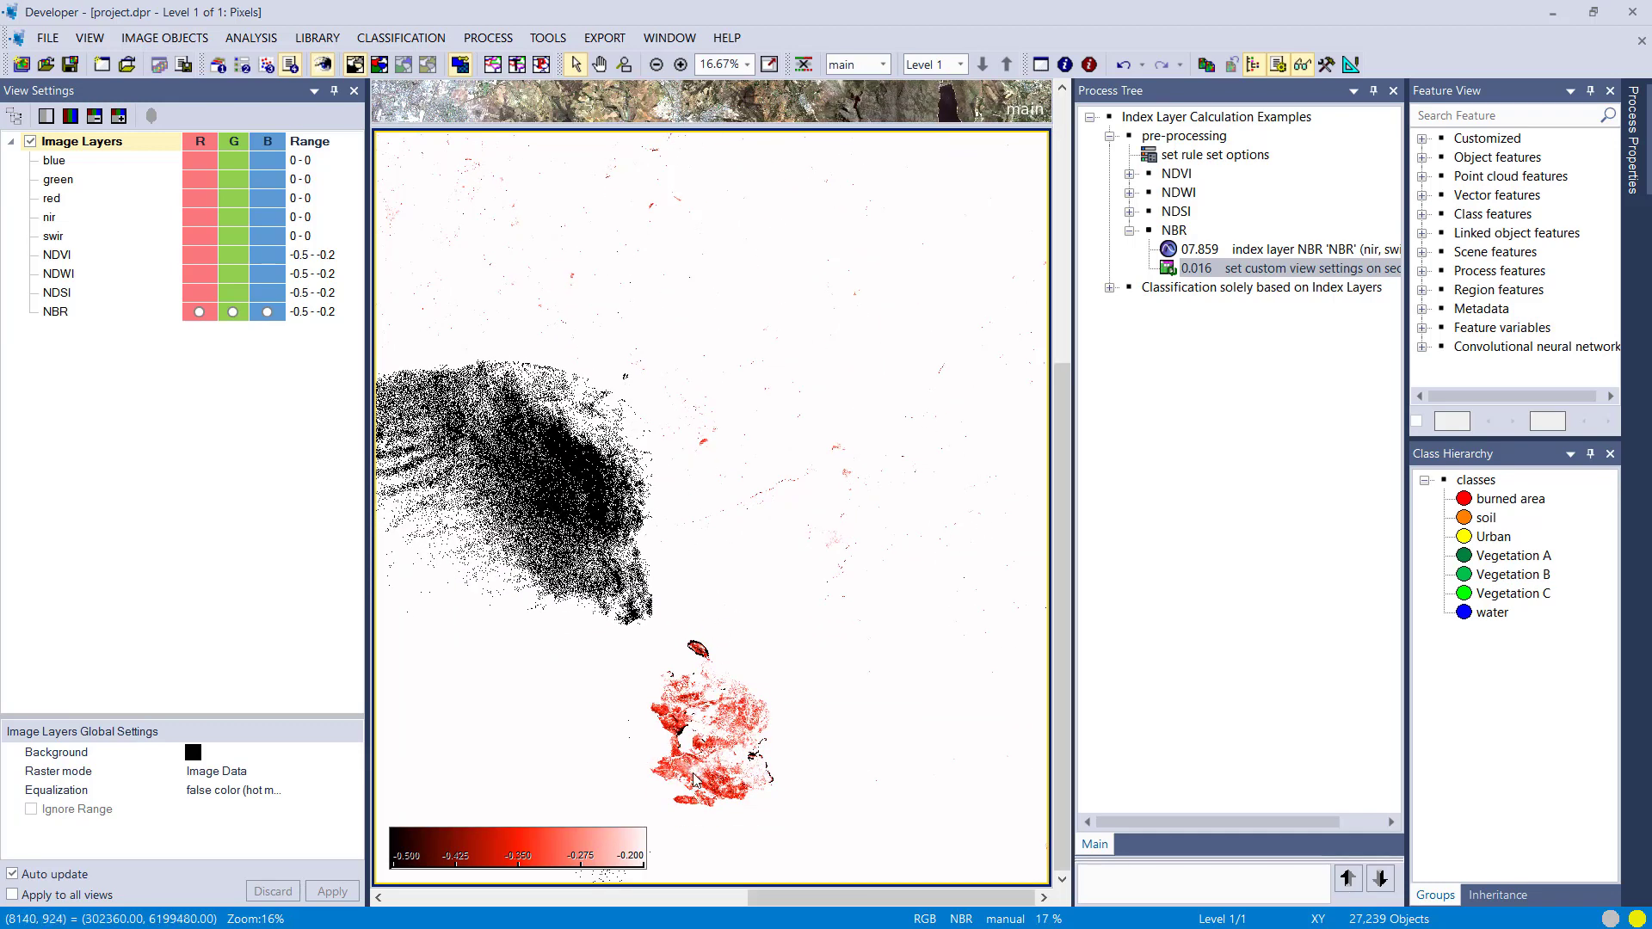
{"action": "scroll", "coordinate": [732, 708], "scroll_direction": "up", "scroll_amount": 2}
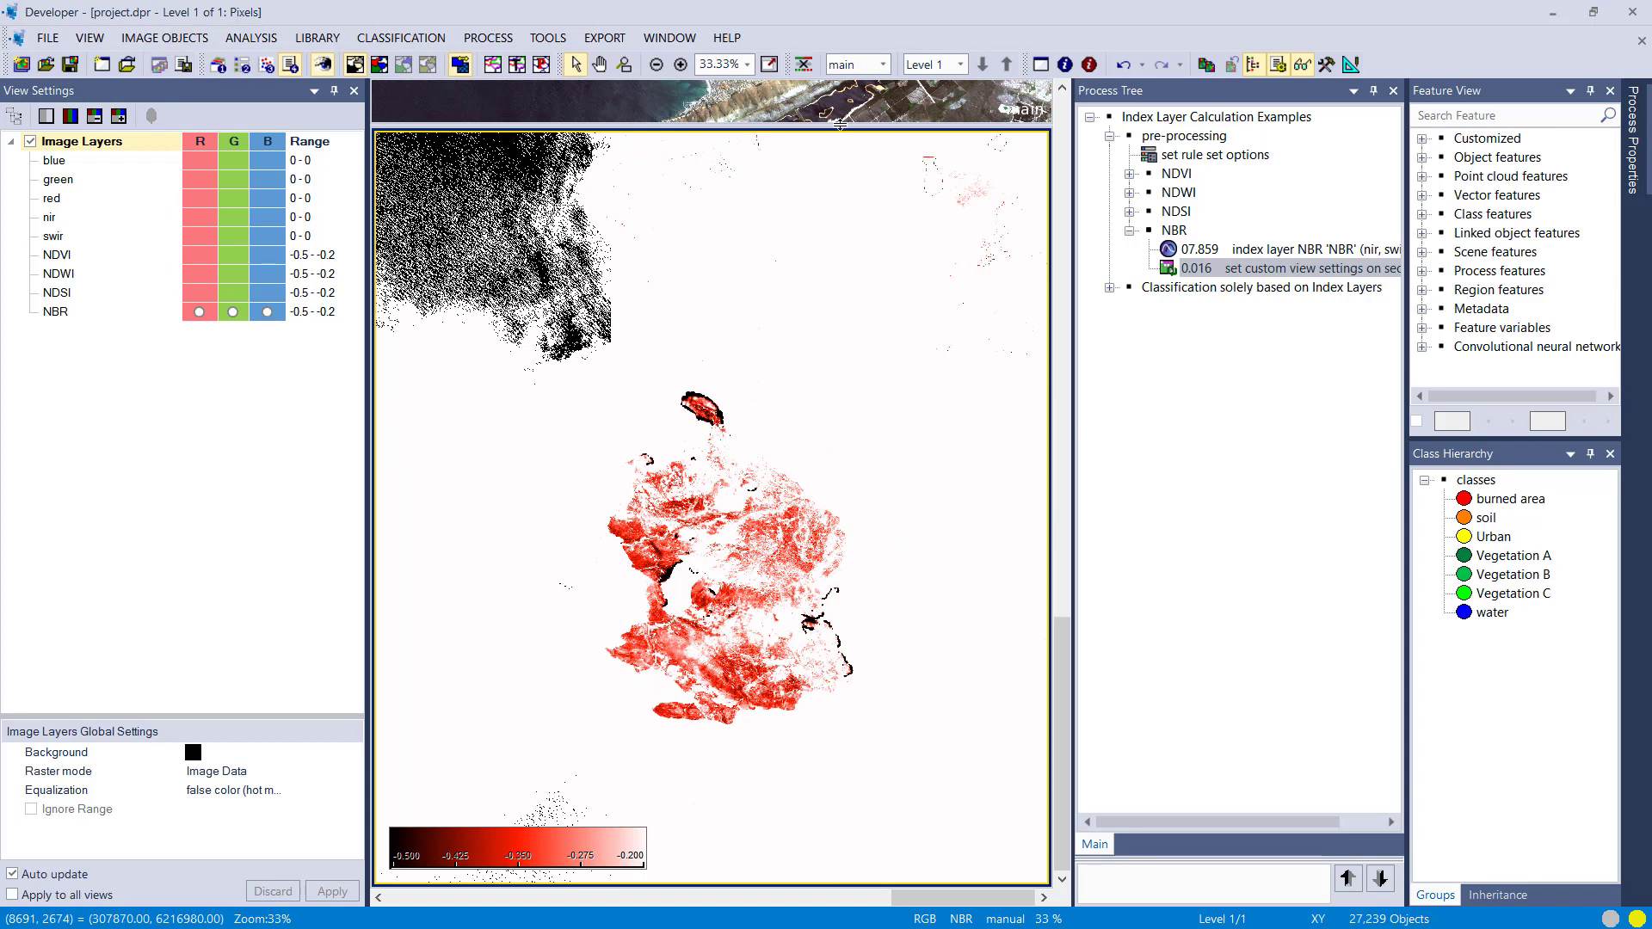
{"action": "left_click_drag", "start_coordinate": [840, 124], "coordinate": [856, 785]}
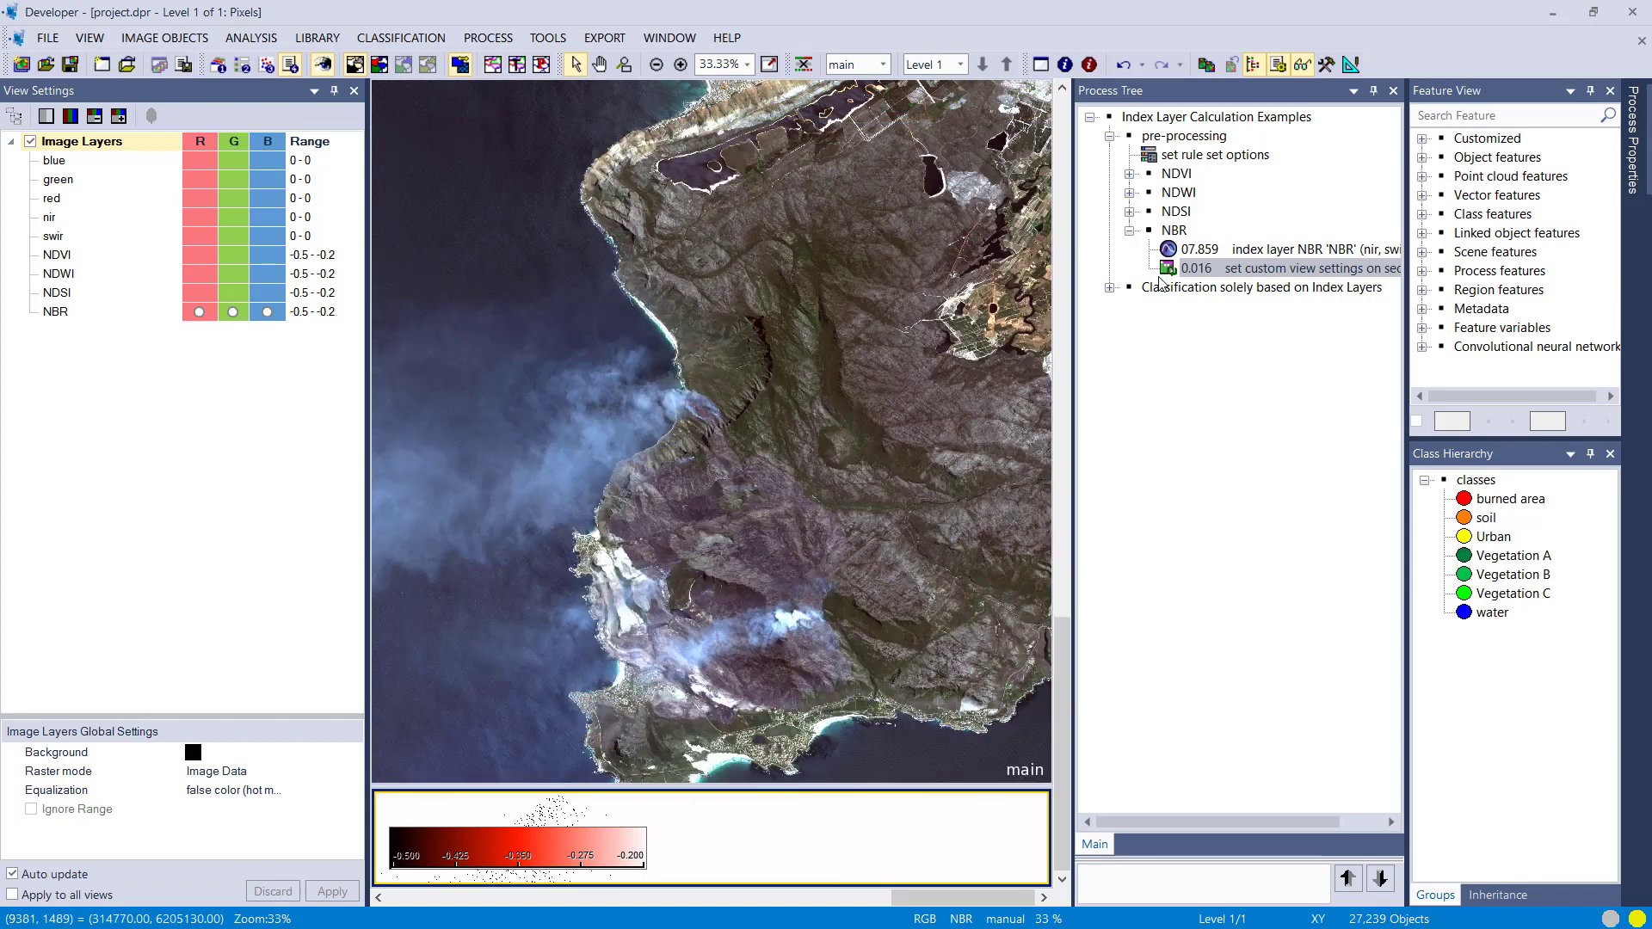
- Run the 'Classification solely based on Index Layers' view step and enlarge its pane
{"action": "left_click", "coordinate": [1129, 231]}
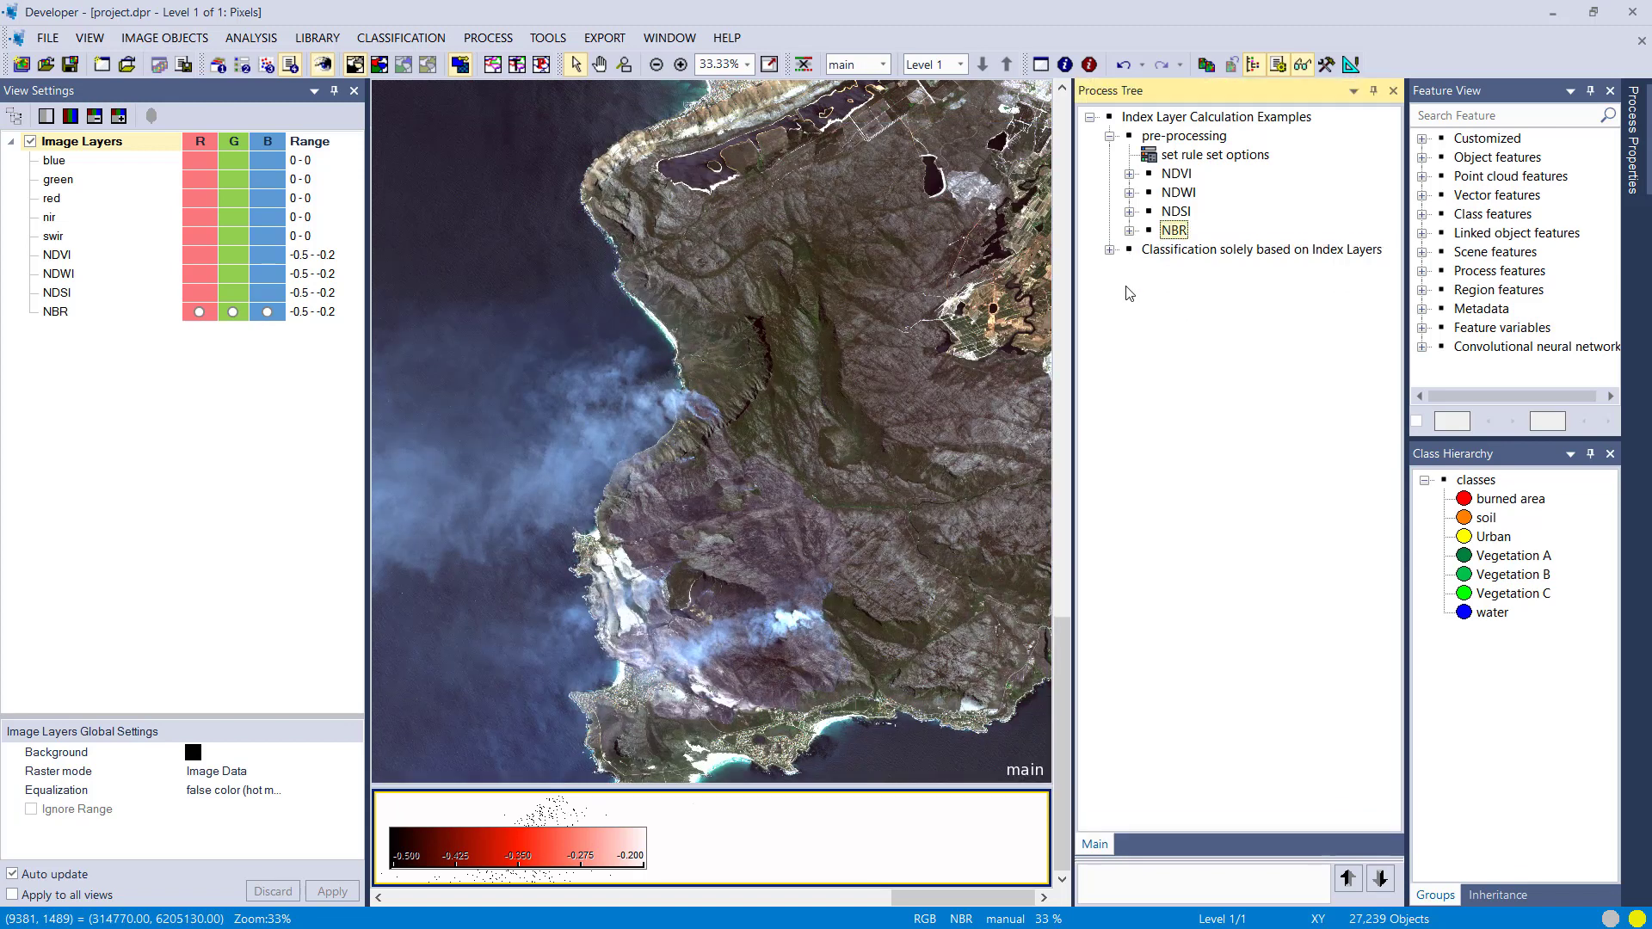
{"action": "left_click", "coordinate": [1110, 136]}
{"action": "left_click", "coordinate": [1110, 155]}
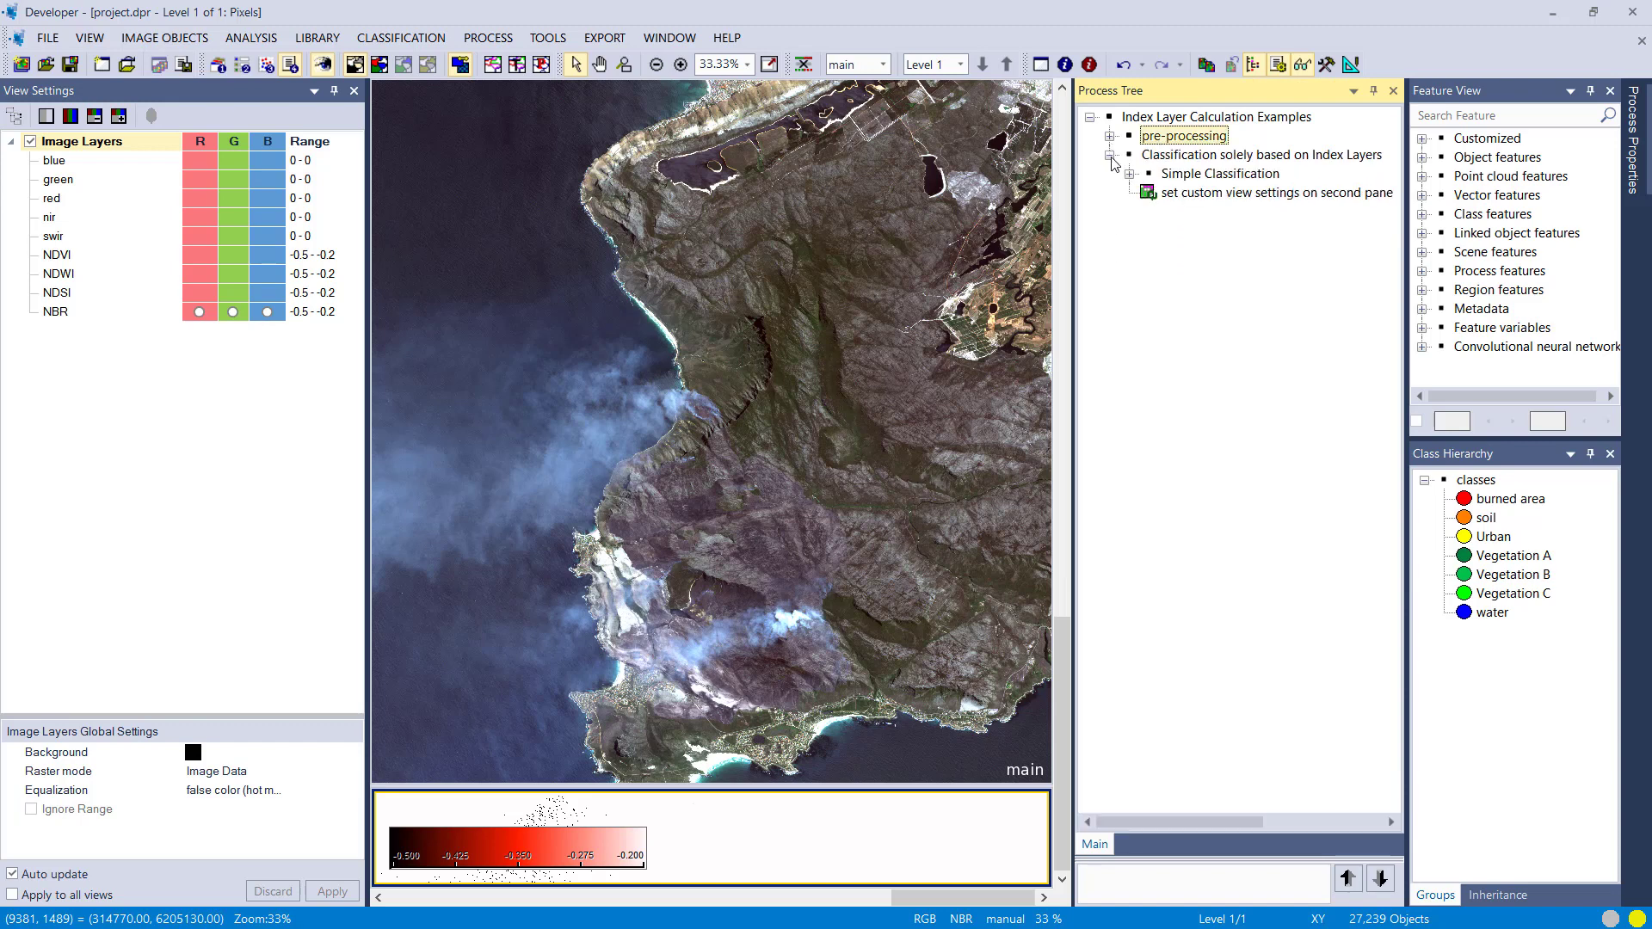
{"action": "right_click", "coordinate": [1187, 193]}
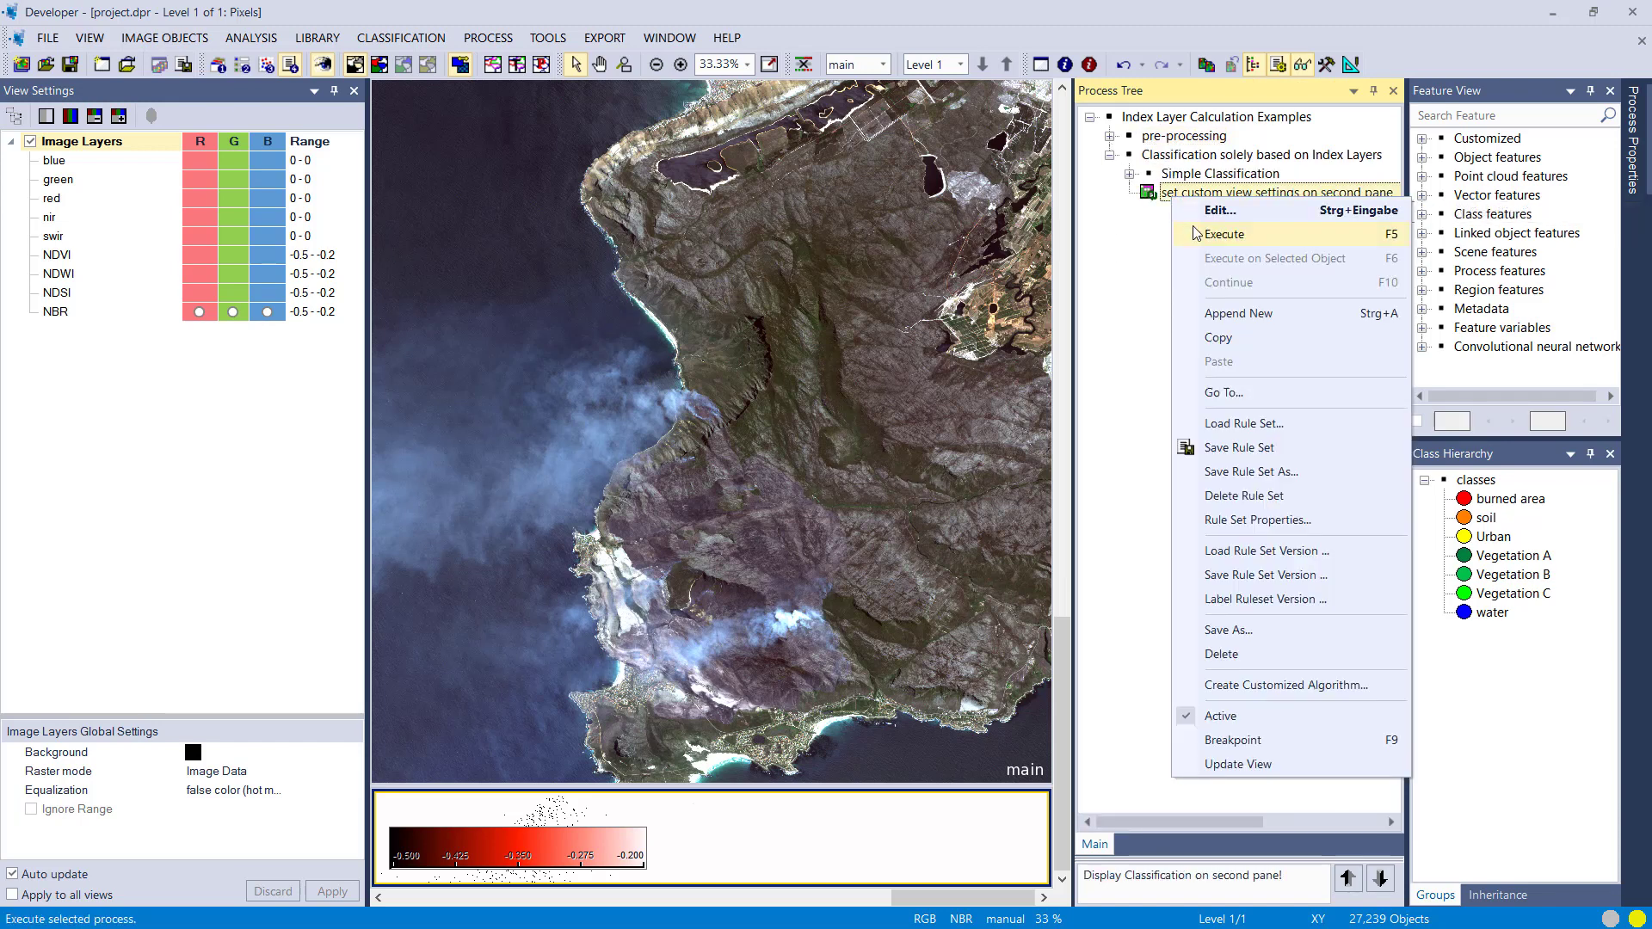
{"action": "left_click", "coordinate": [1206, 228]}
{"action": "left_click_drag", "start_coordinate": [720, 786], "coordinate": [709, 147]}
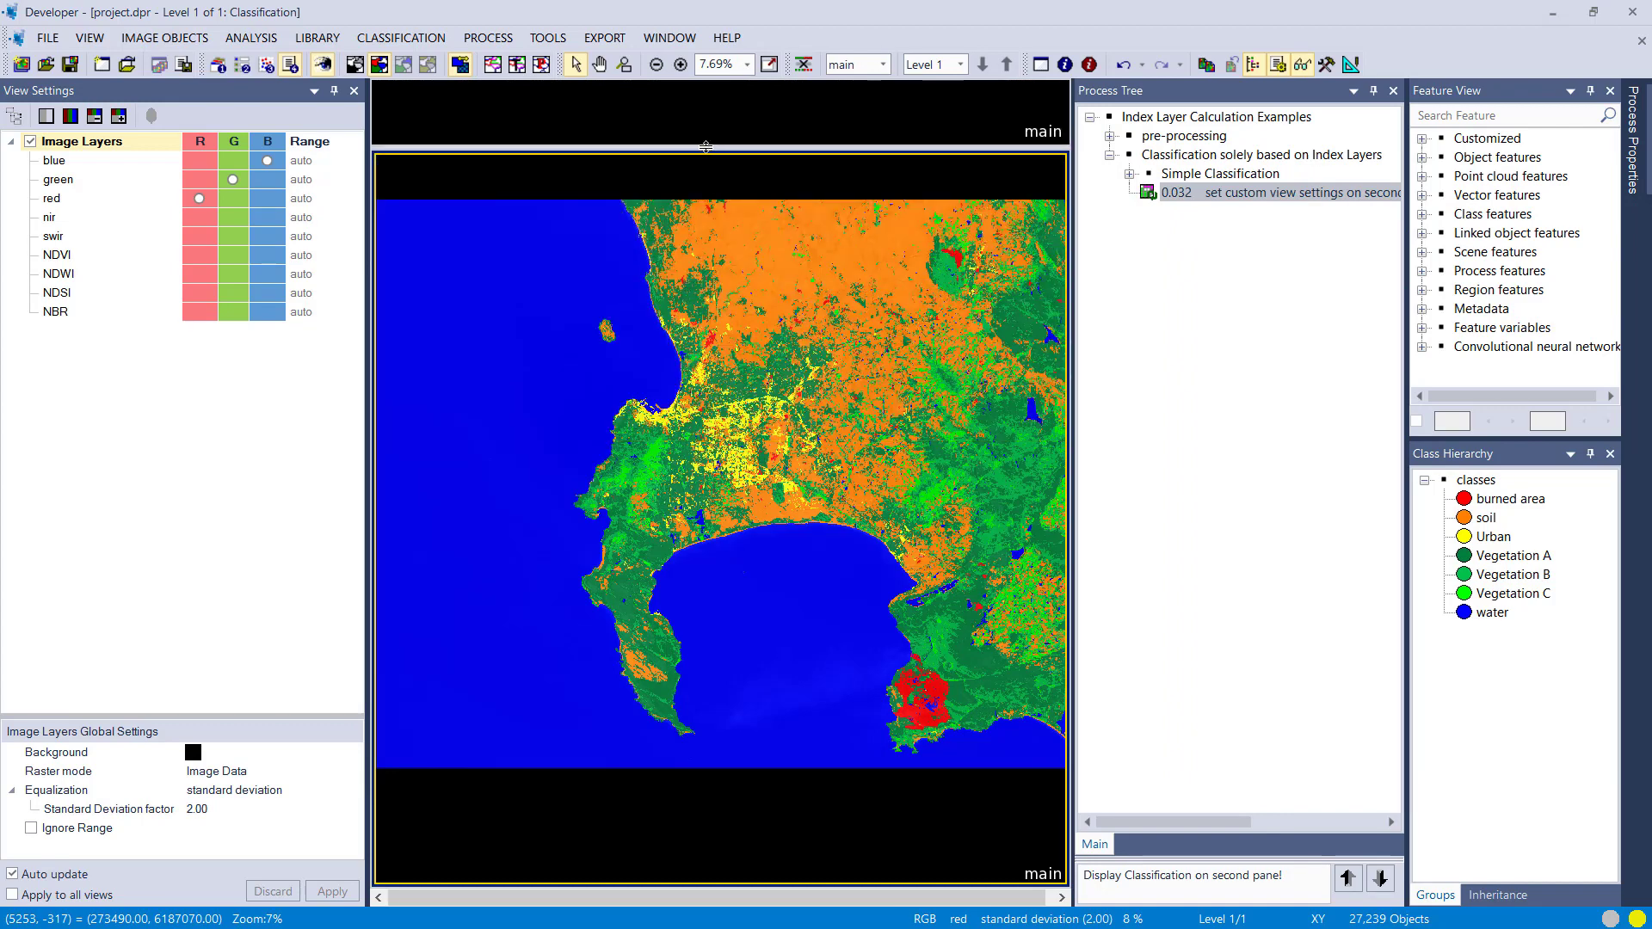
{"action": "left_click_drag", "start_coordinate": [705, 147], "coordinate": [706, 139]}
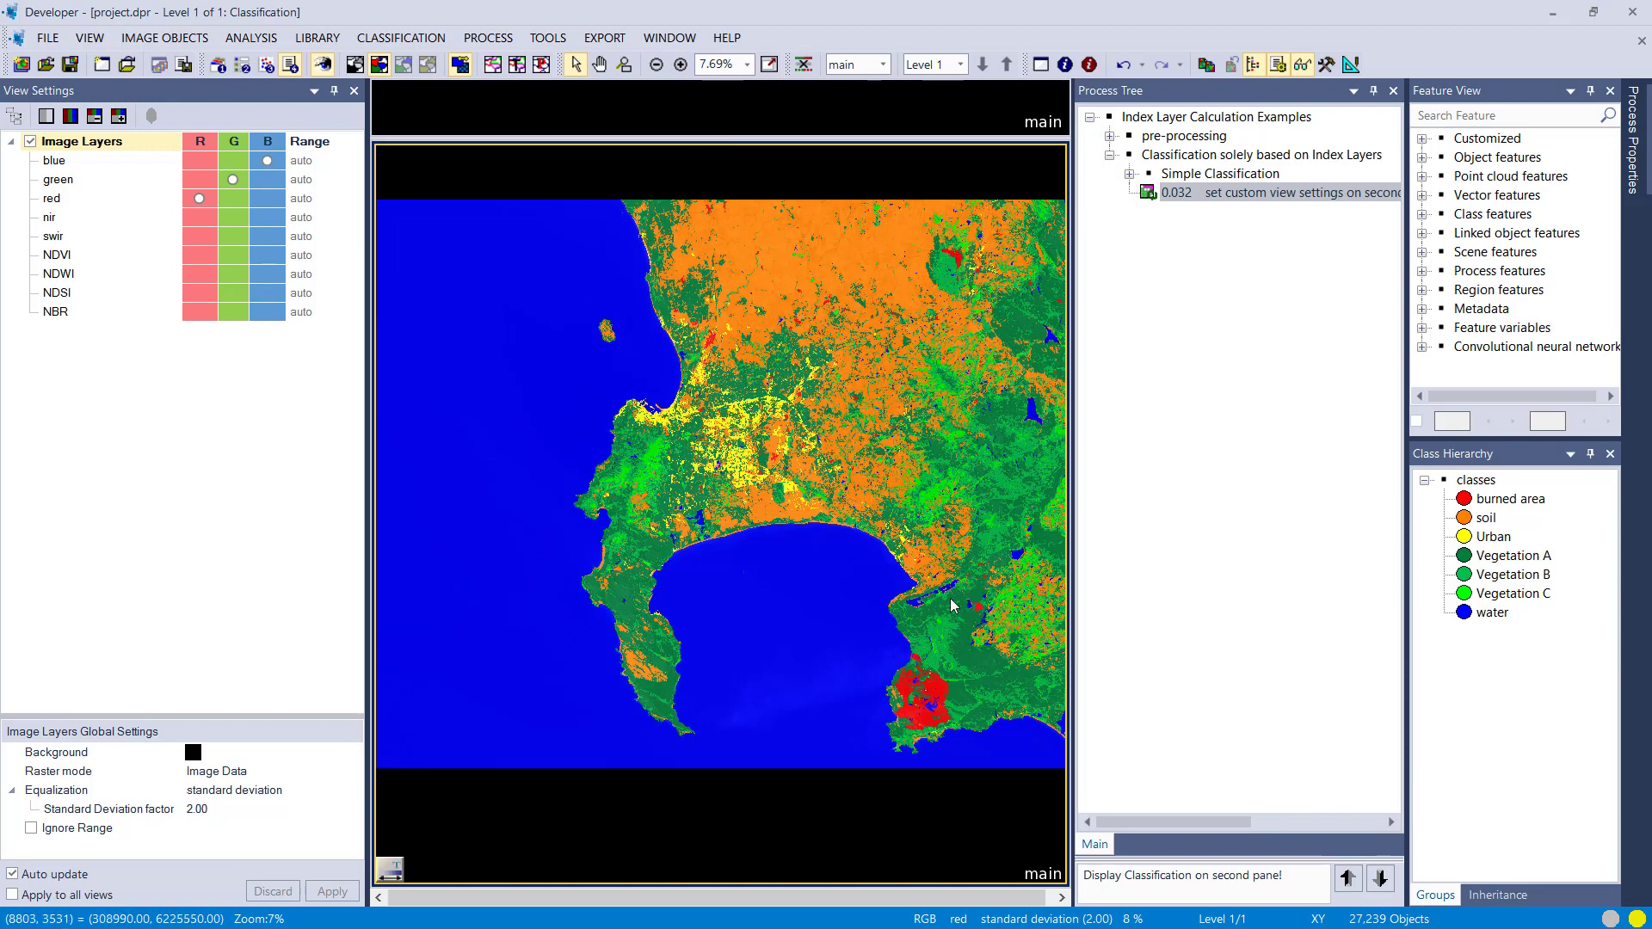
- Select and zoom in on the red burned-area object on the peninsula
{"action": "left_click", "coordinate": [914, 721]}
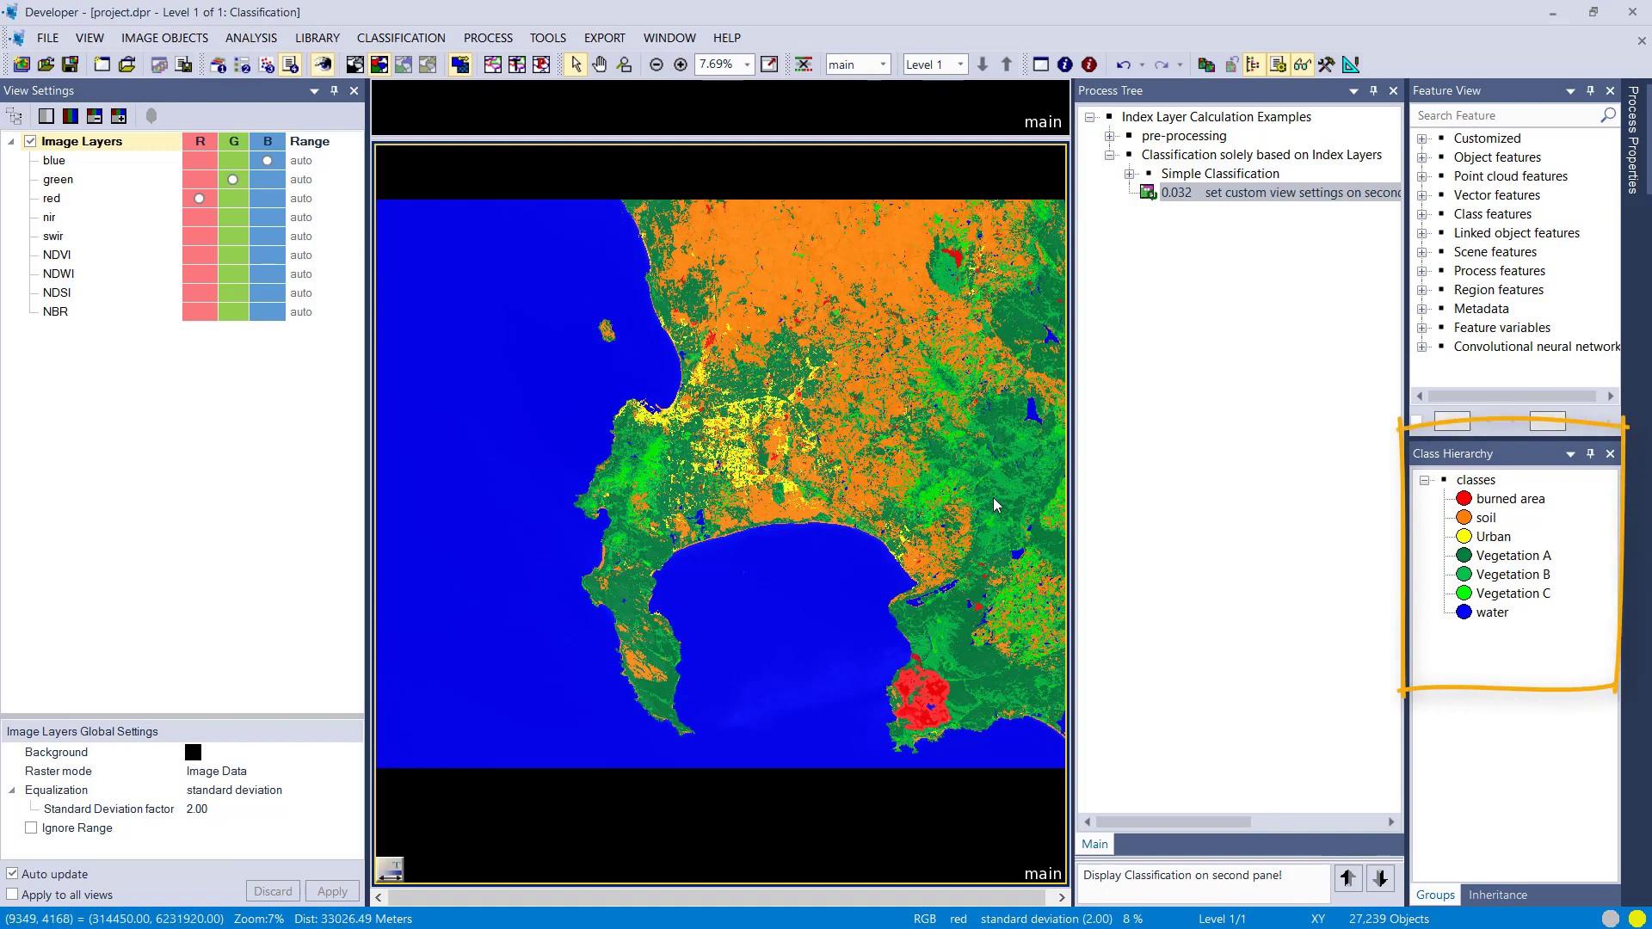
{"action": "scroll", "coordinate": [1004, 472], "scroll_direction": "up", "scroll_amount": 2}
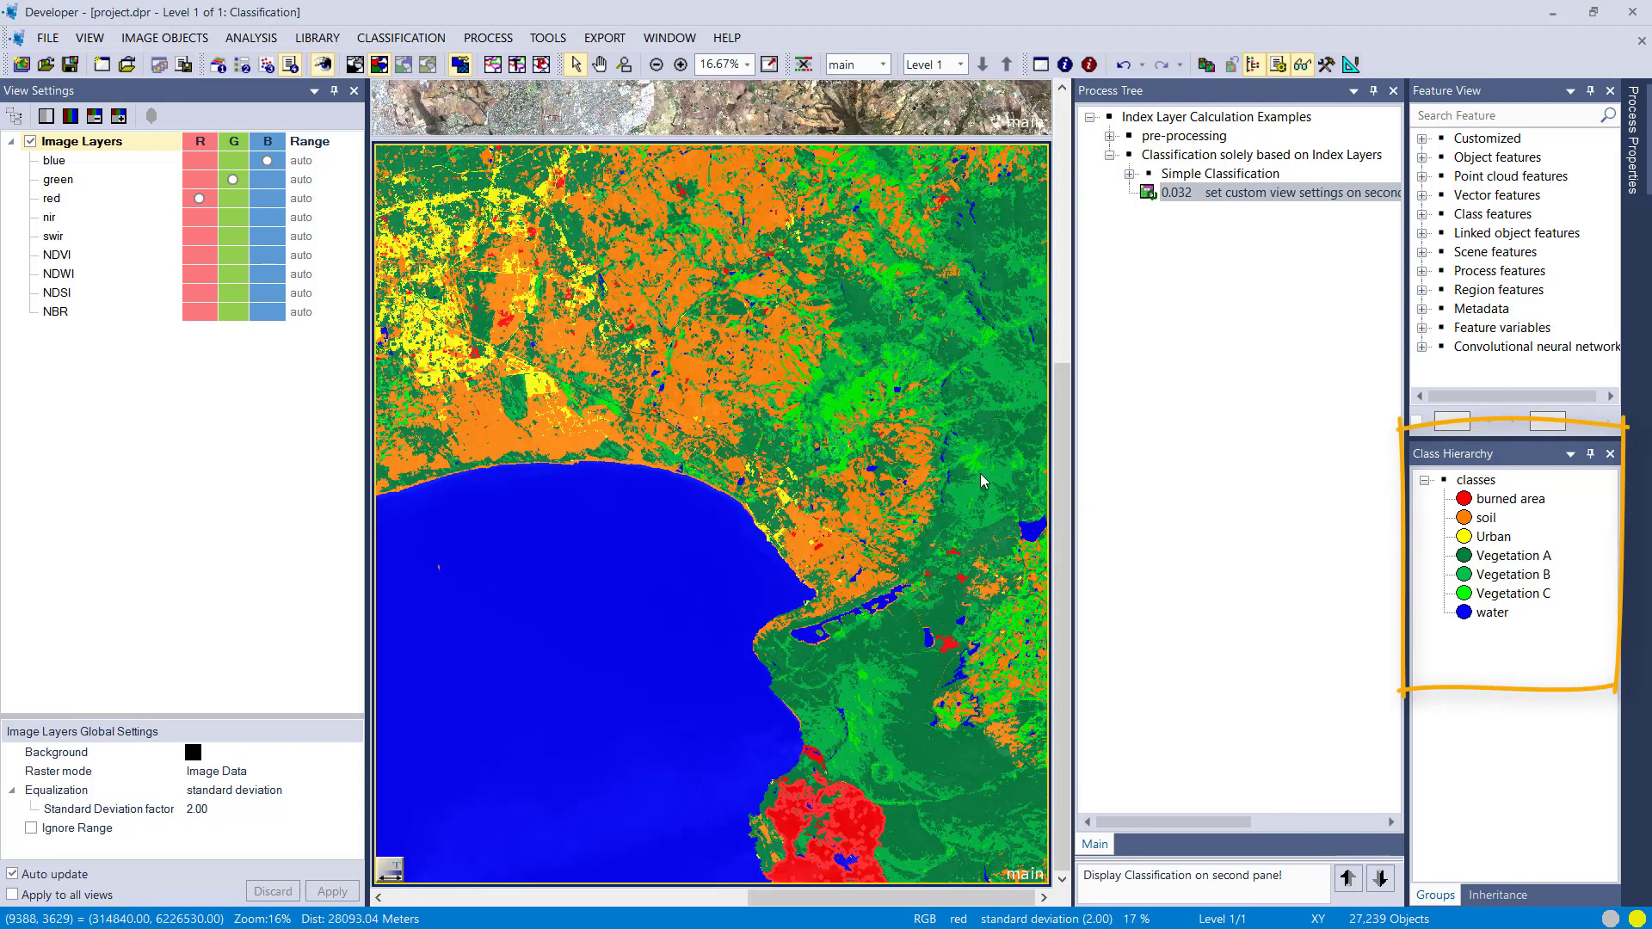
{"action": "scroll", "coordinate": [982, 480], "scroll_direction": "up", "scroll_amount": 1}
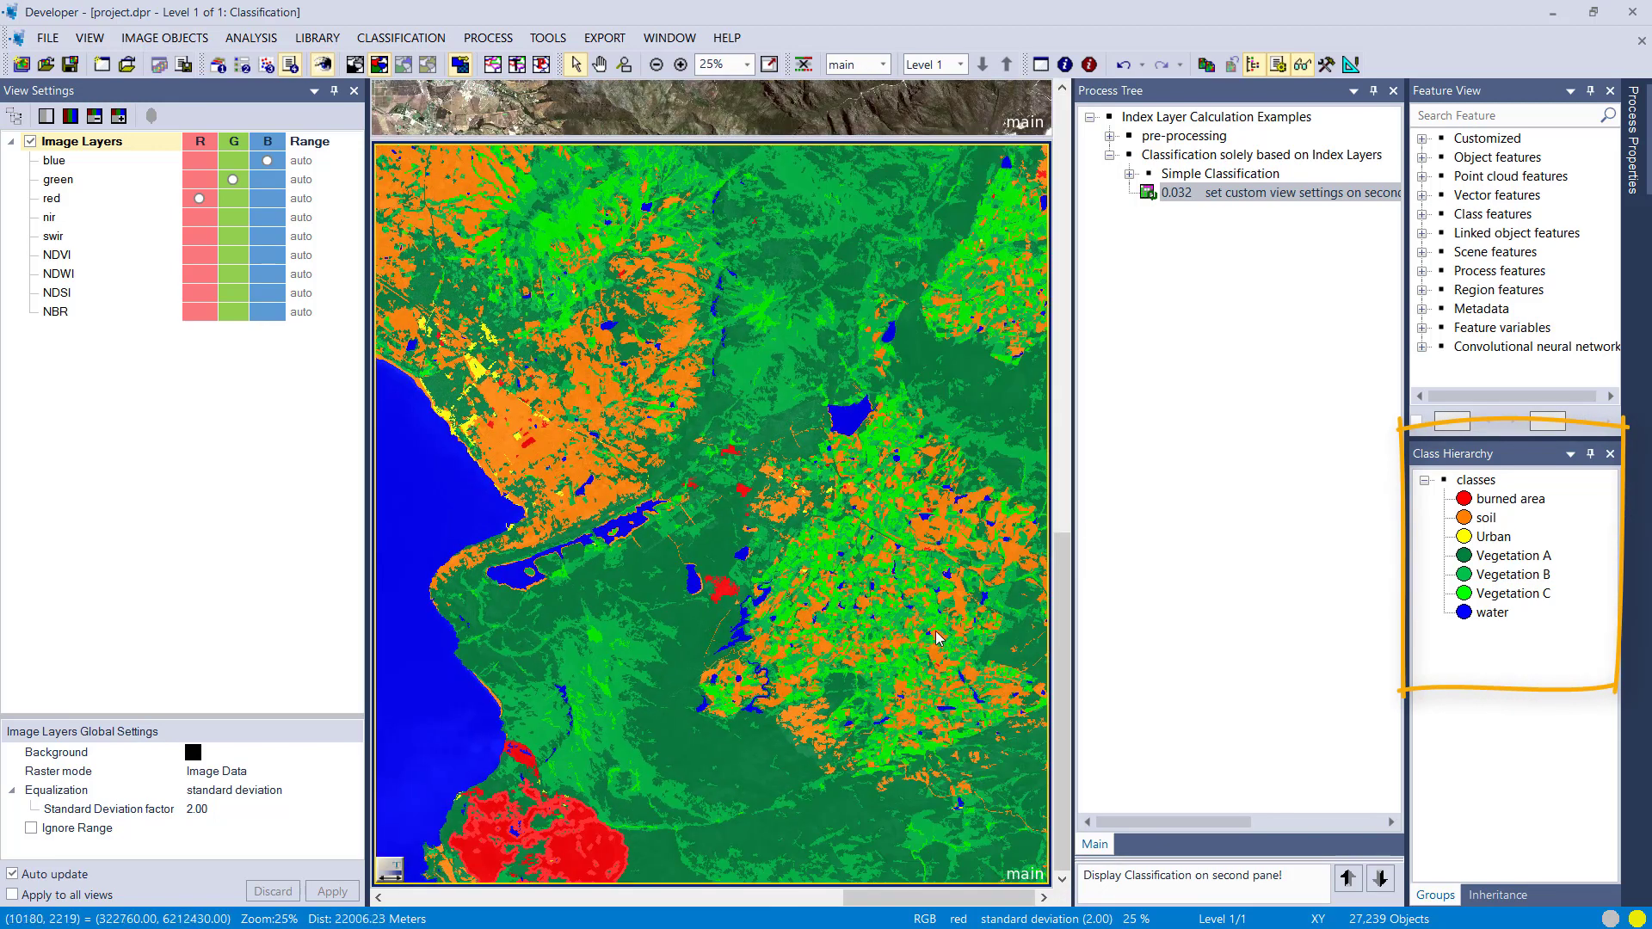
{"action": "scroll", "coordinate": [869, 623], "scroll_direction": "up", "scroll_amount": 1}
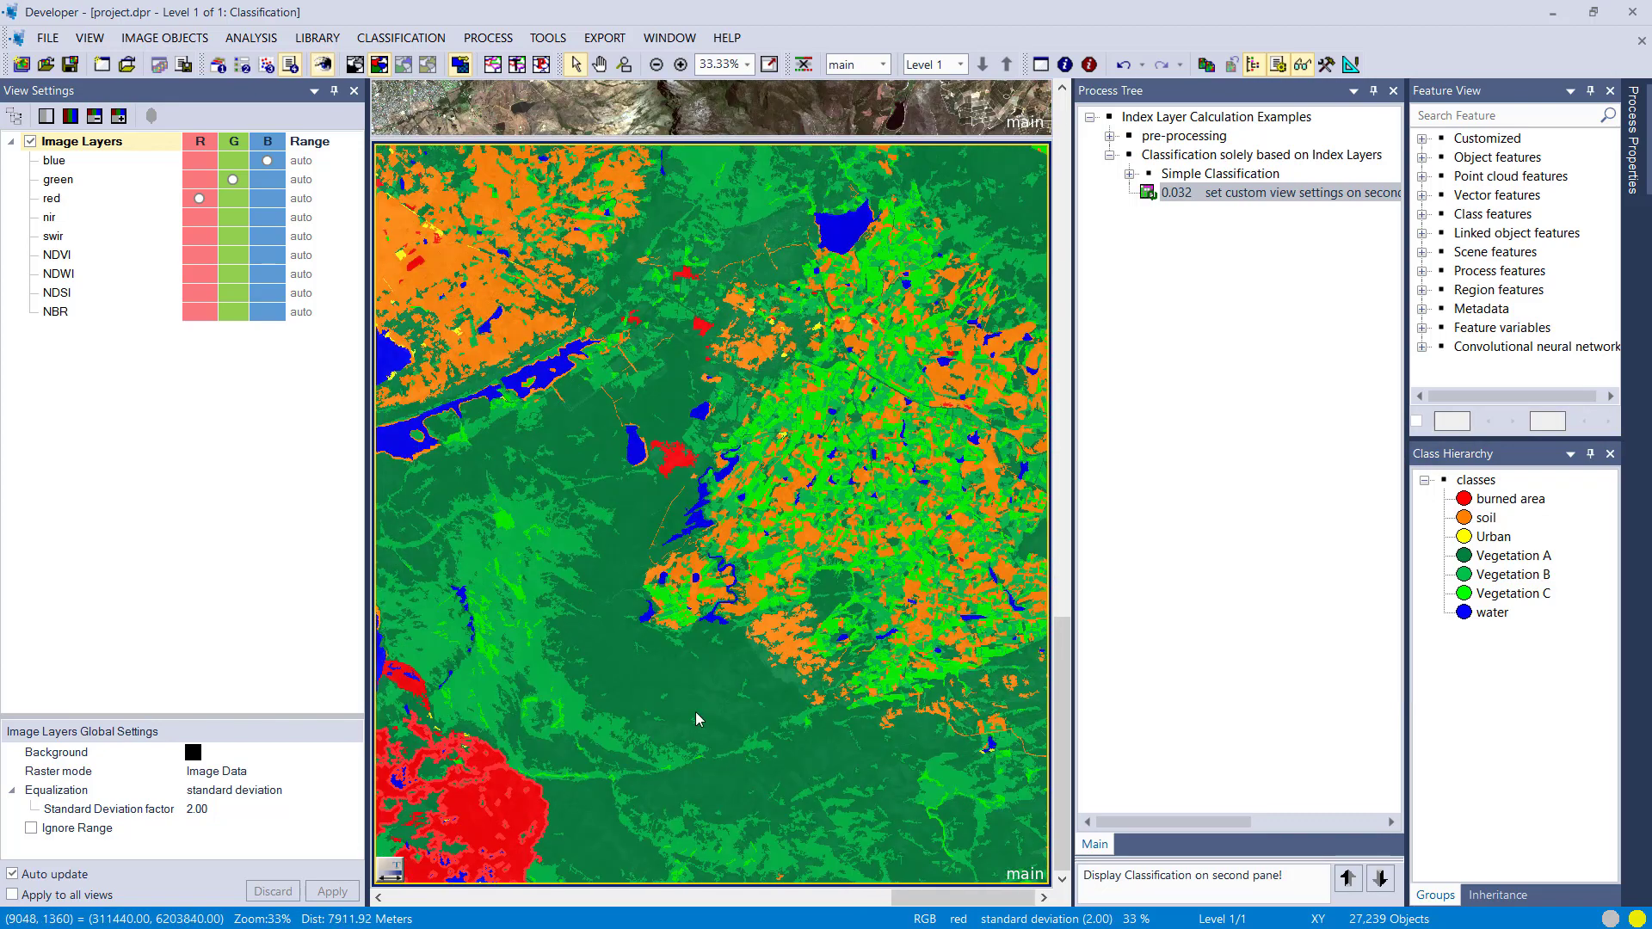
{"action": "mouse_move", "coordinate": [828, 597]}
{"action": "scroll", "coordinate": [674, 453], "scroll_direction": "down", "scroll_amount": 1}
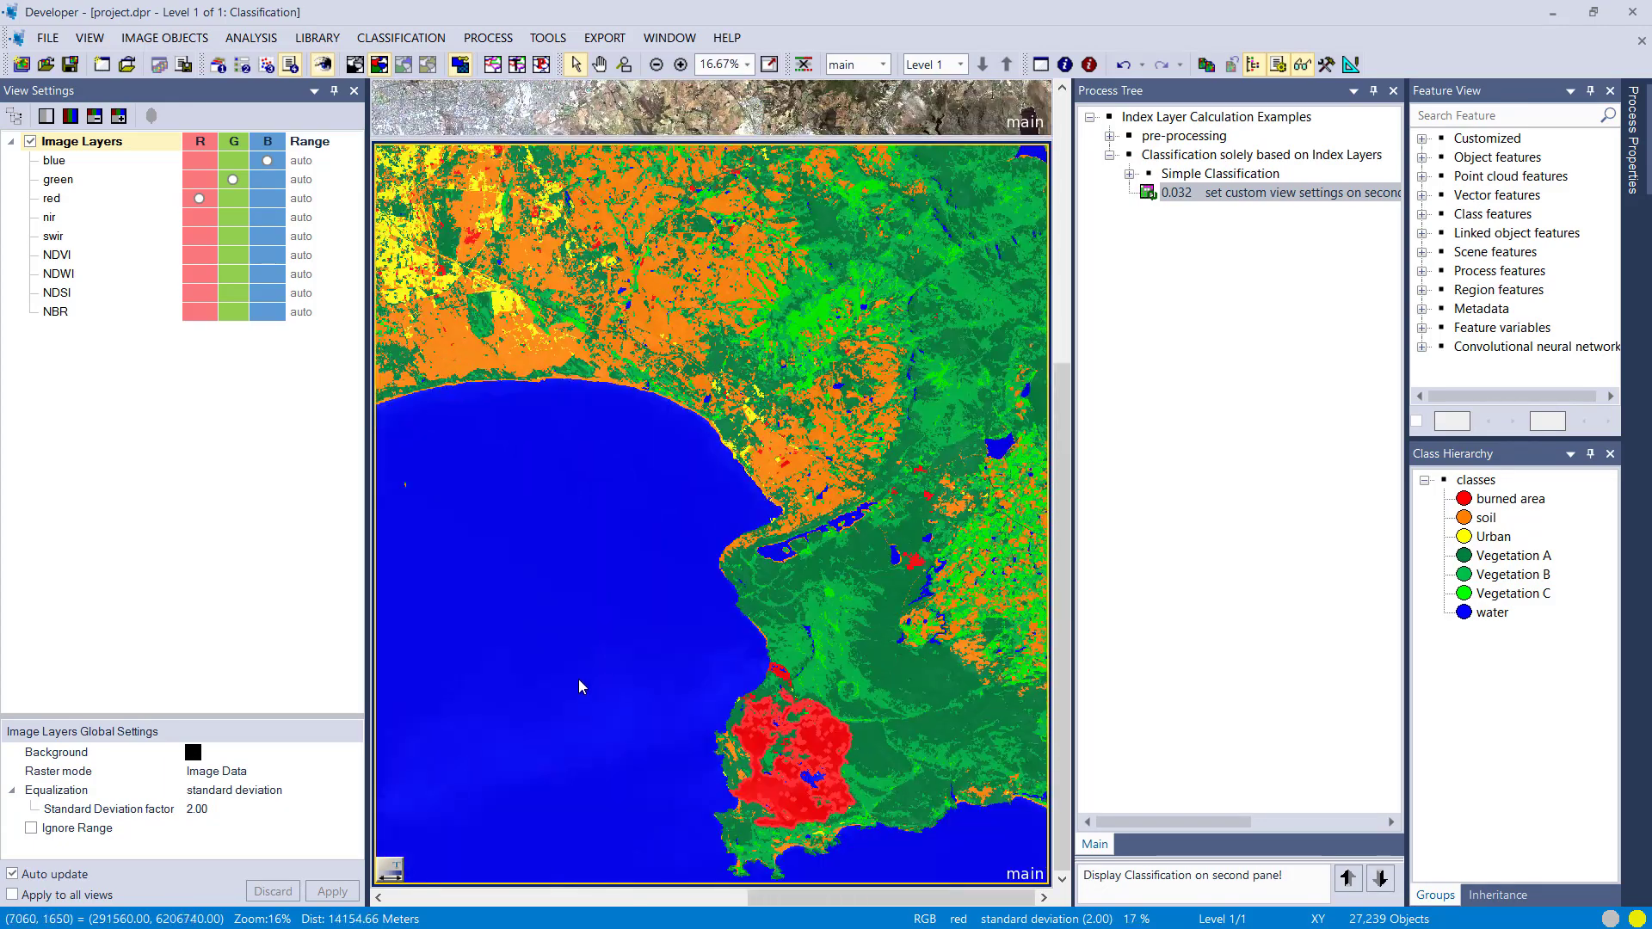
{"action": "scroll", "coordinate": [688, 619], "scroll_direction": "down", "scroll_amount": 1}
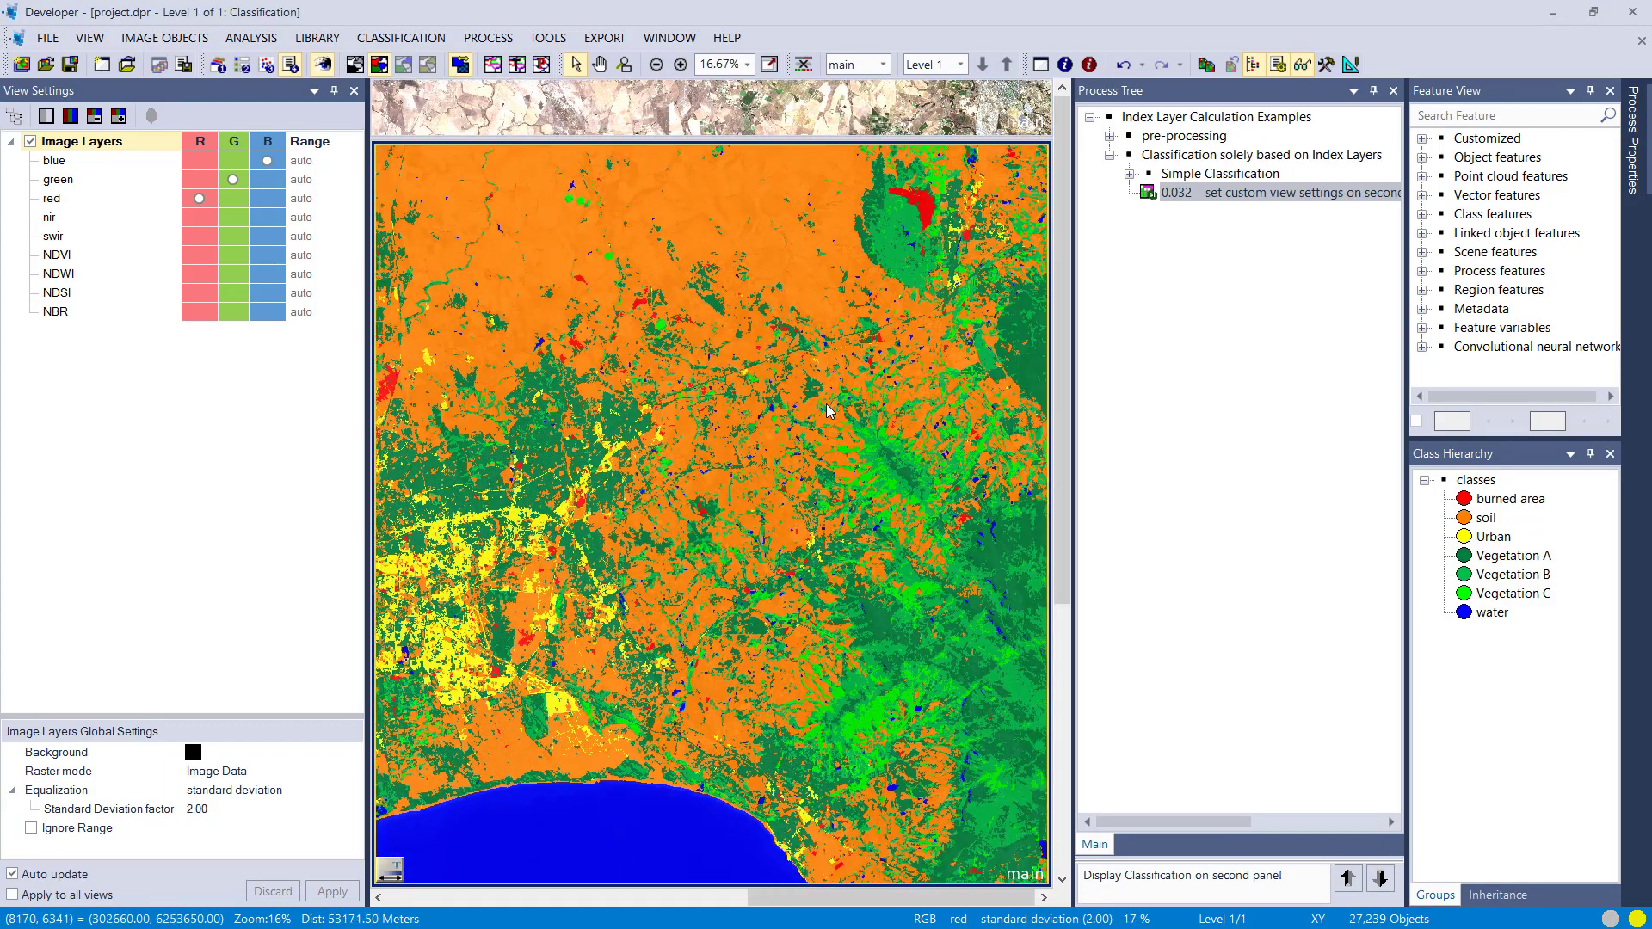
{"action": "scroll", "coordinate": [752, 610], "scroll_direction": "up", "scroll_amount": 5}
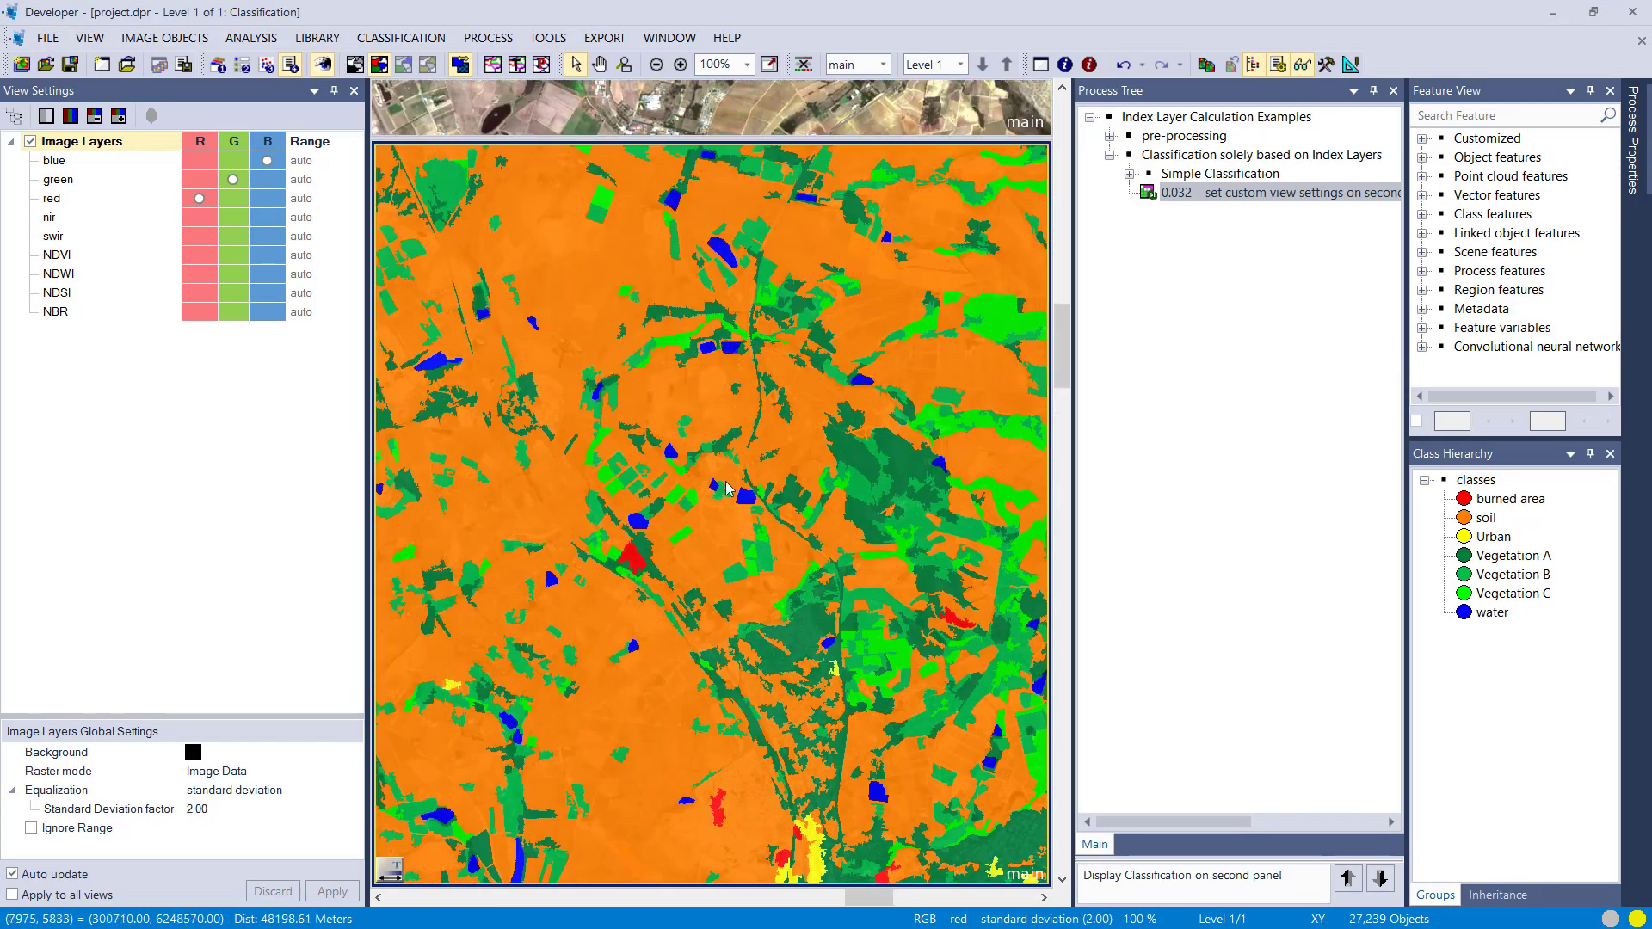
- Show object outlines on the classification map, zoom out across the scene, then hide them
{"action": "left_click", "coordinate": [516, 65]}
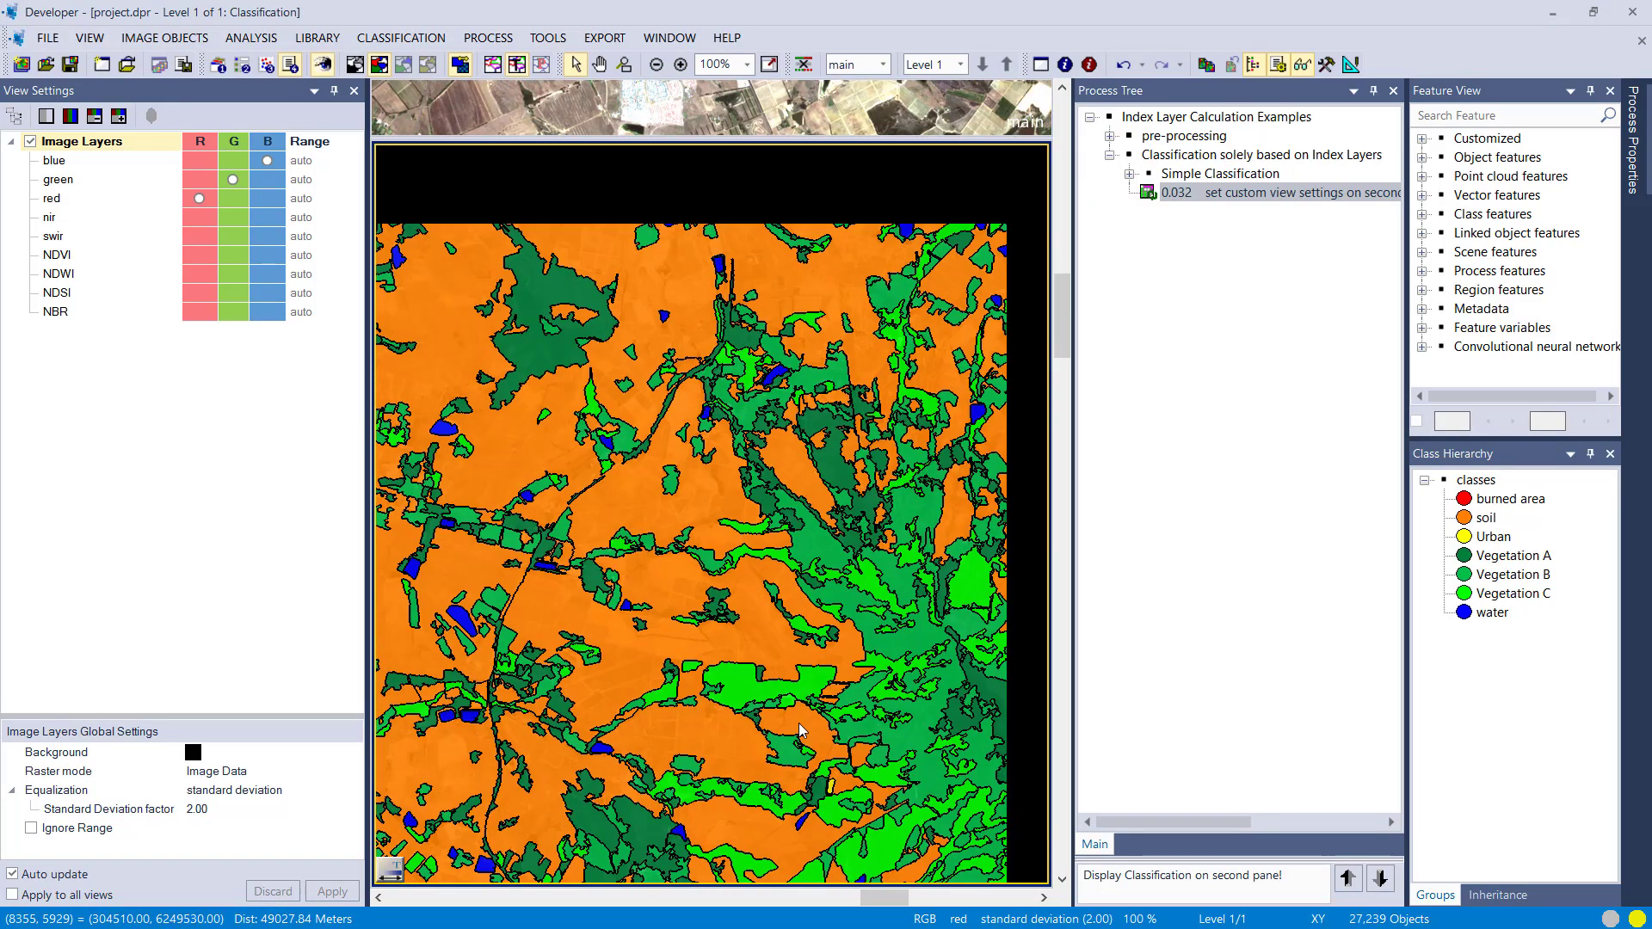
{"action": "scroll", "coordinate": [793, 741], "scroll_direction": "down", "scroll_amount": 2}
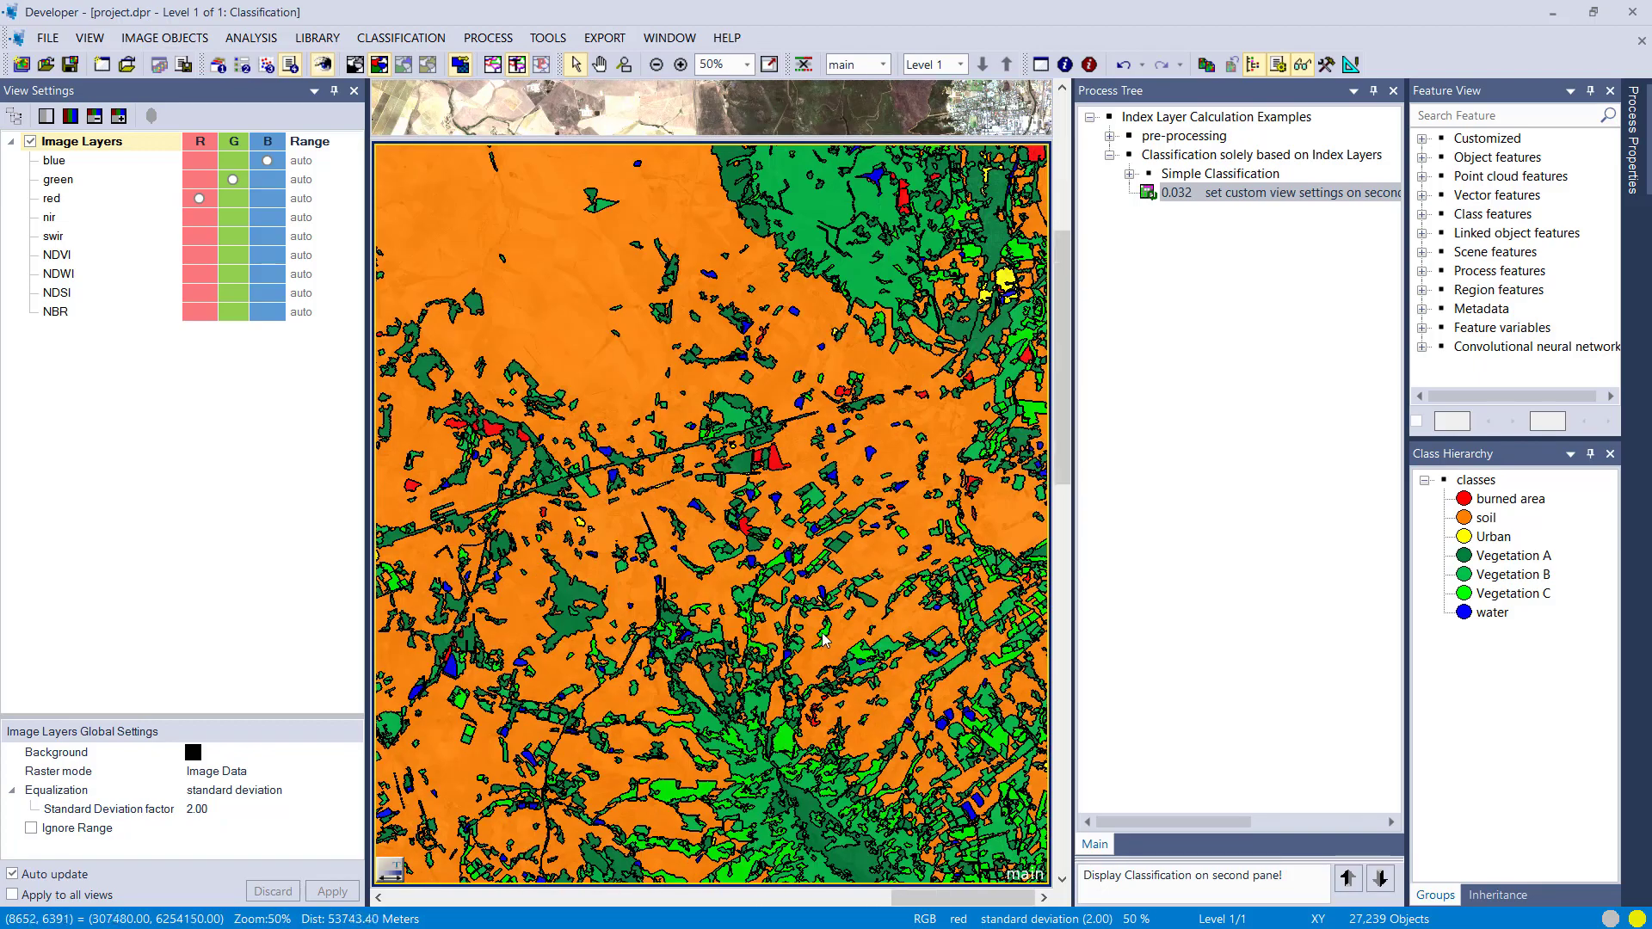
{"action": "scroll", "coordinate": [809, 623], "scroll_direction": "down", "scroll_amount": 1}
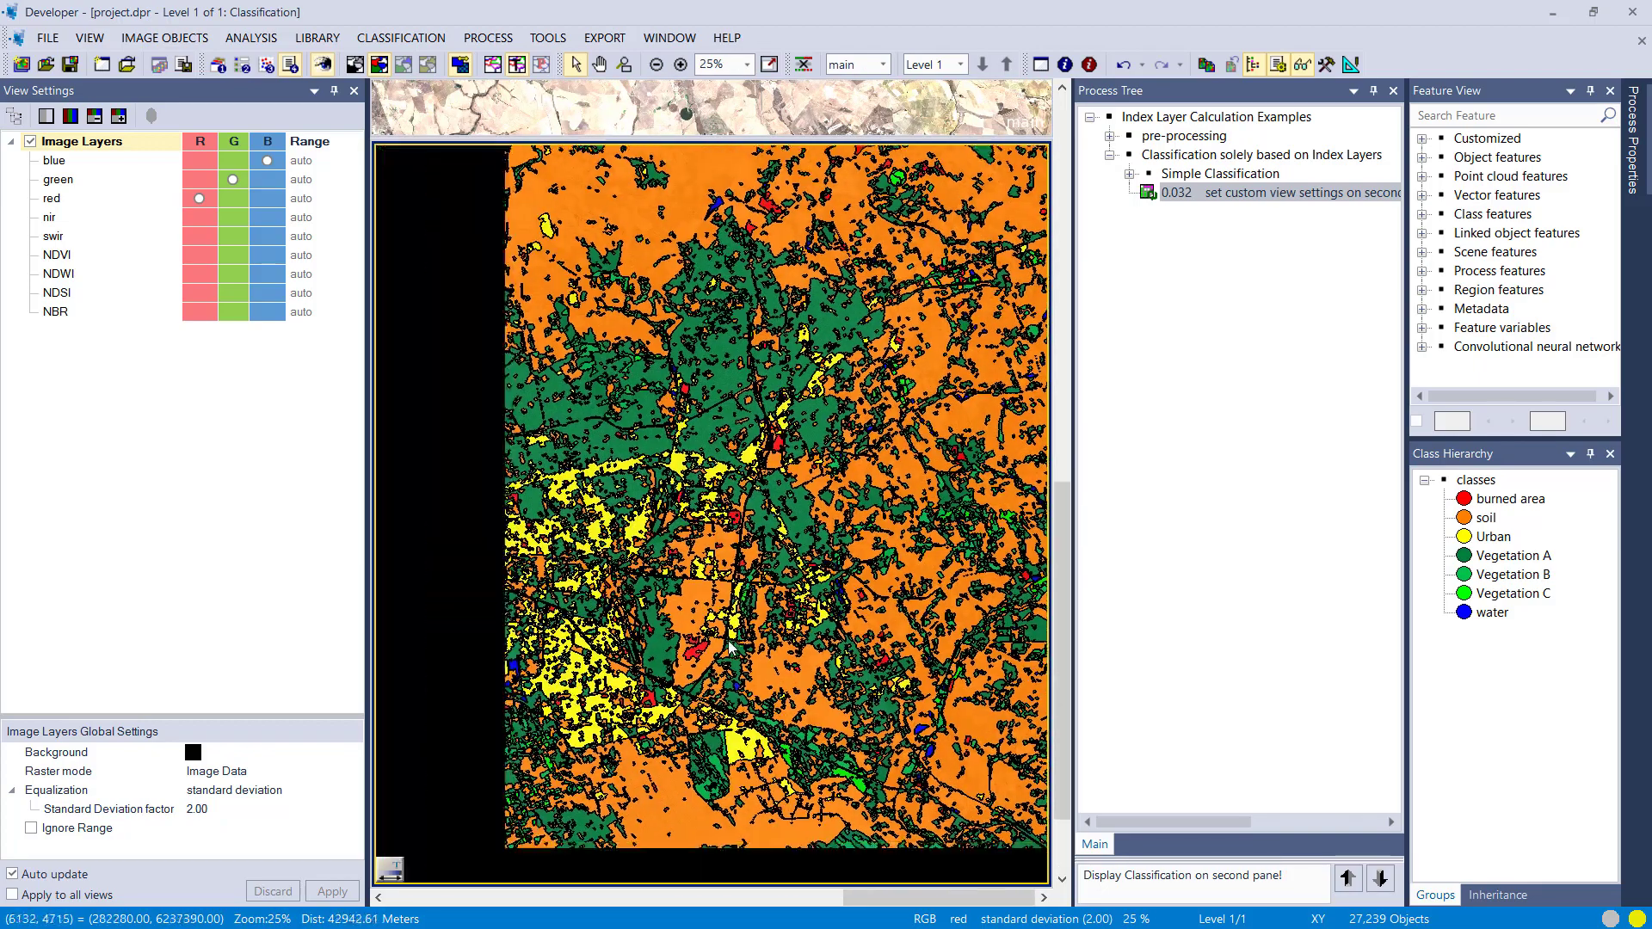
{"action": "scroll", "coordinate": [796, 619], "scroll_direction": "down", "scroll_amount": 1}
{"action": "scroll", "coordinate": [565, 714], "scroll_direction": "down", "scroll_amount": 1}
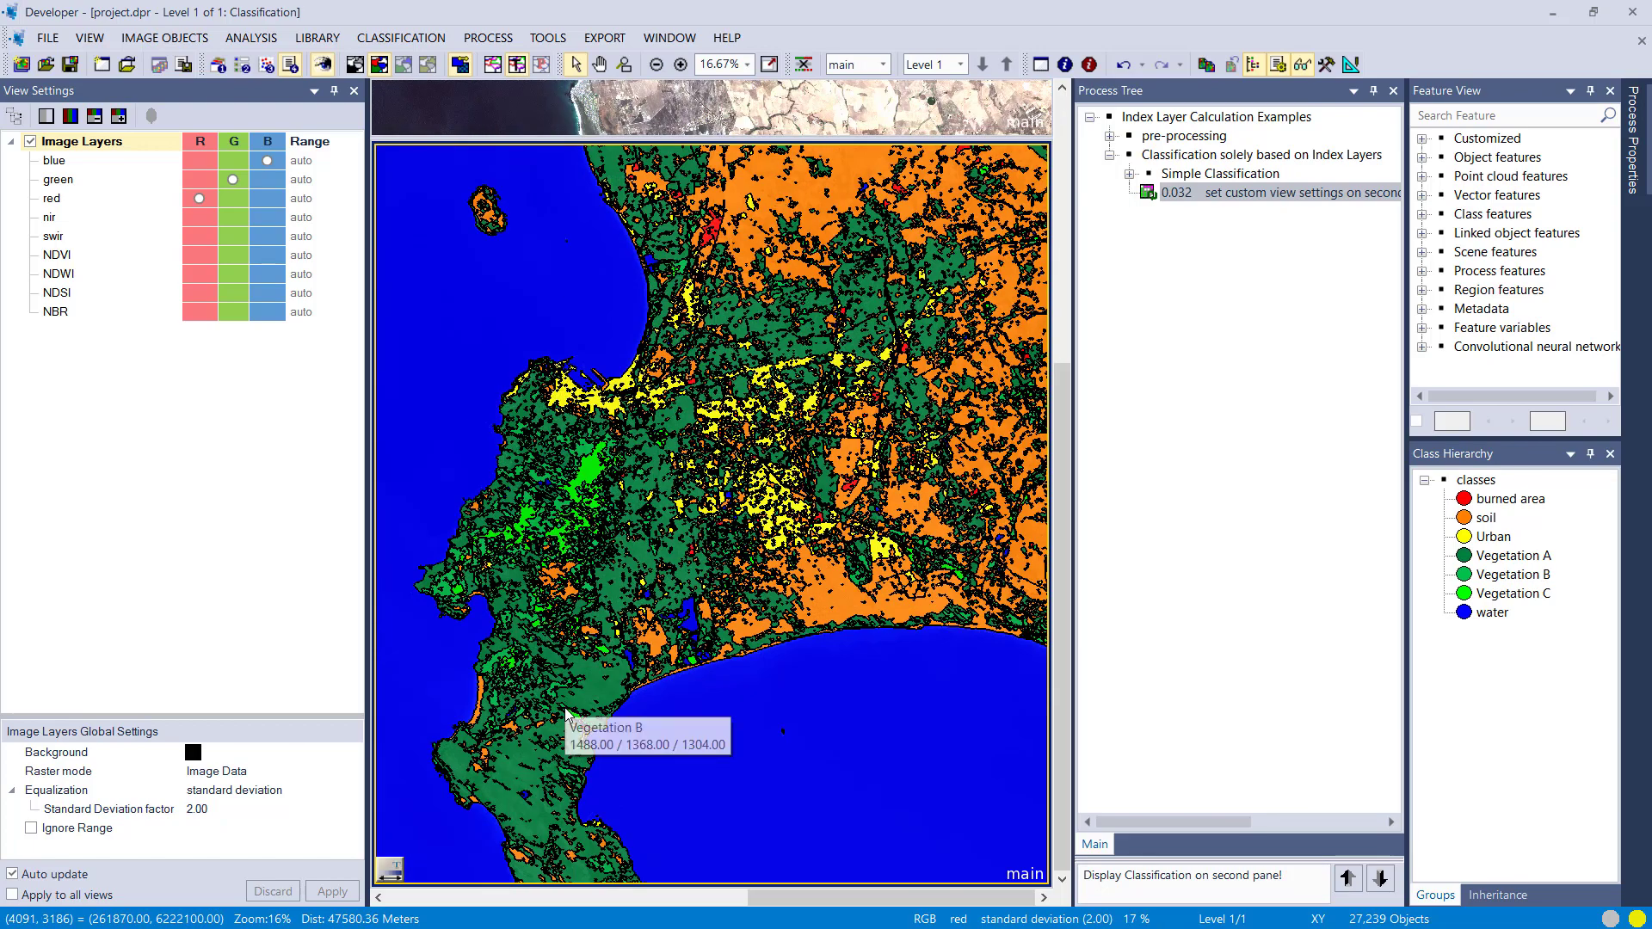
{"action": "scroll", "coordinate": [542, 775], "scroll_direction": "down", "scroll_amount": 1}
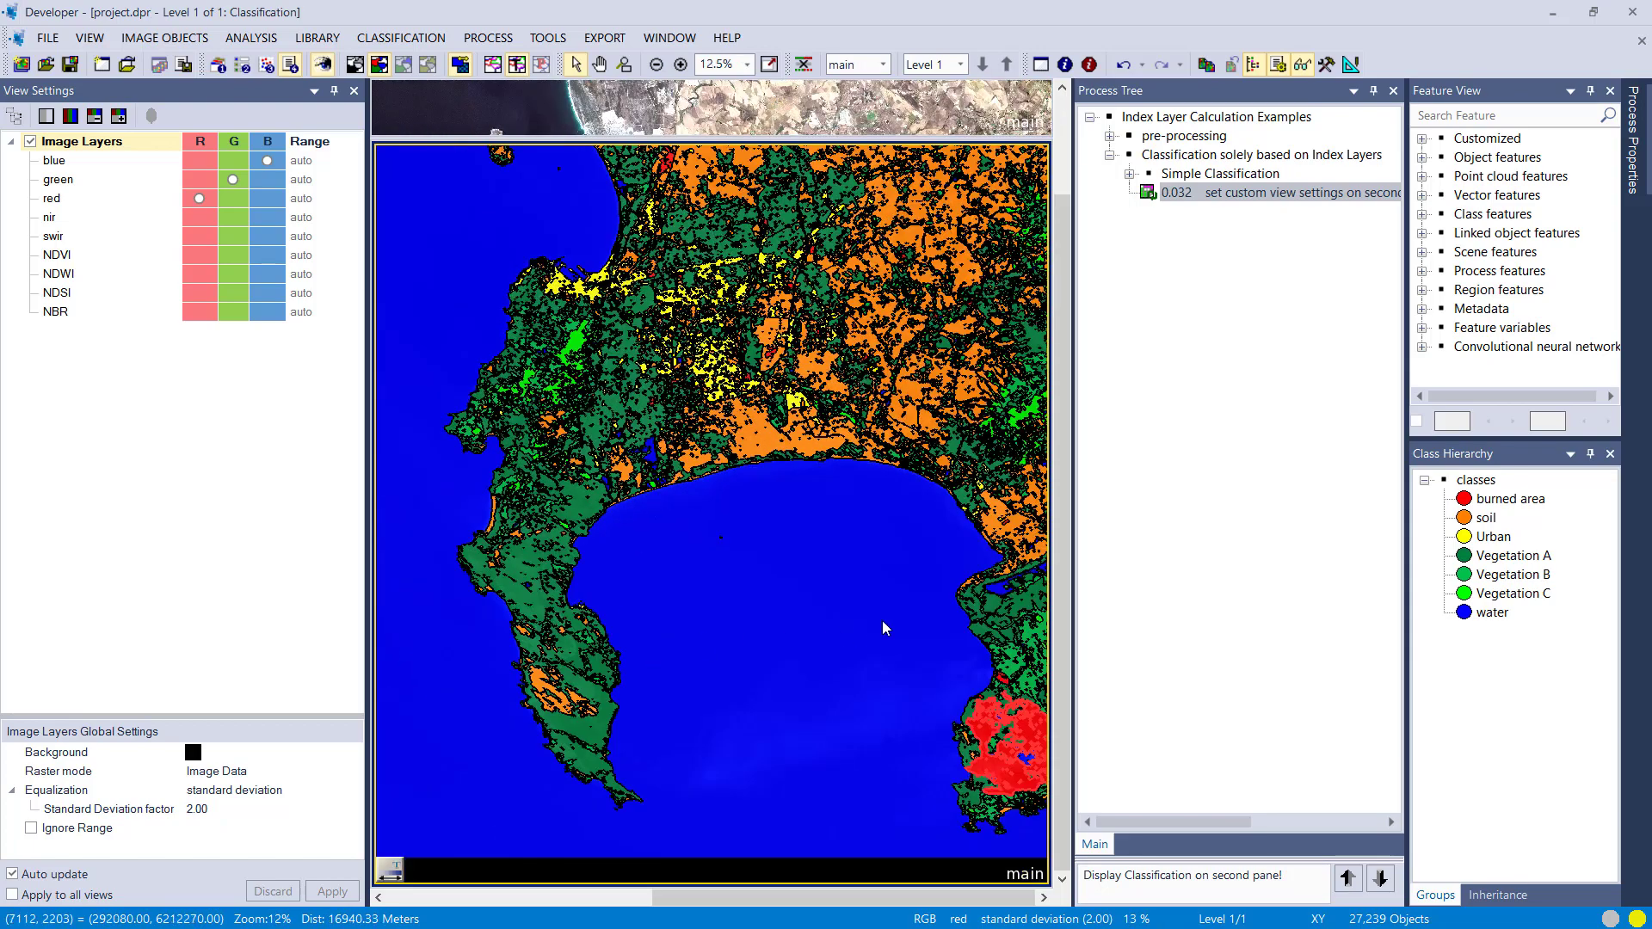
{"action": "scroll", "coordinate": [883, 628], "scroll_direction": "down", "scroll_amount": 1}
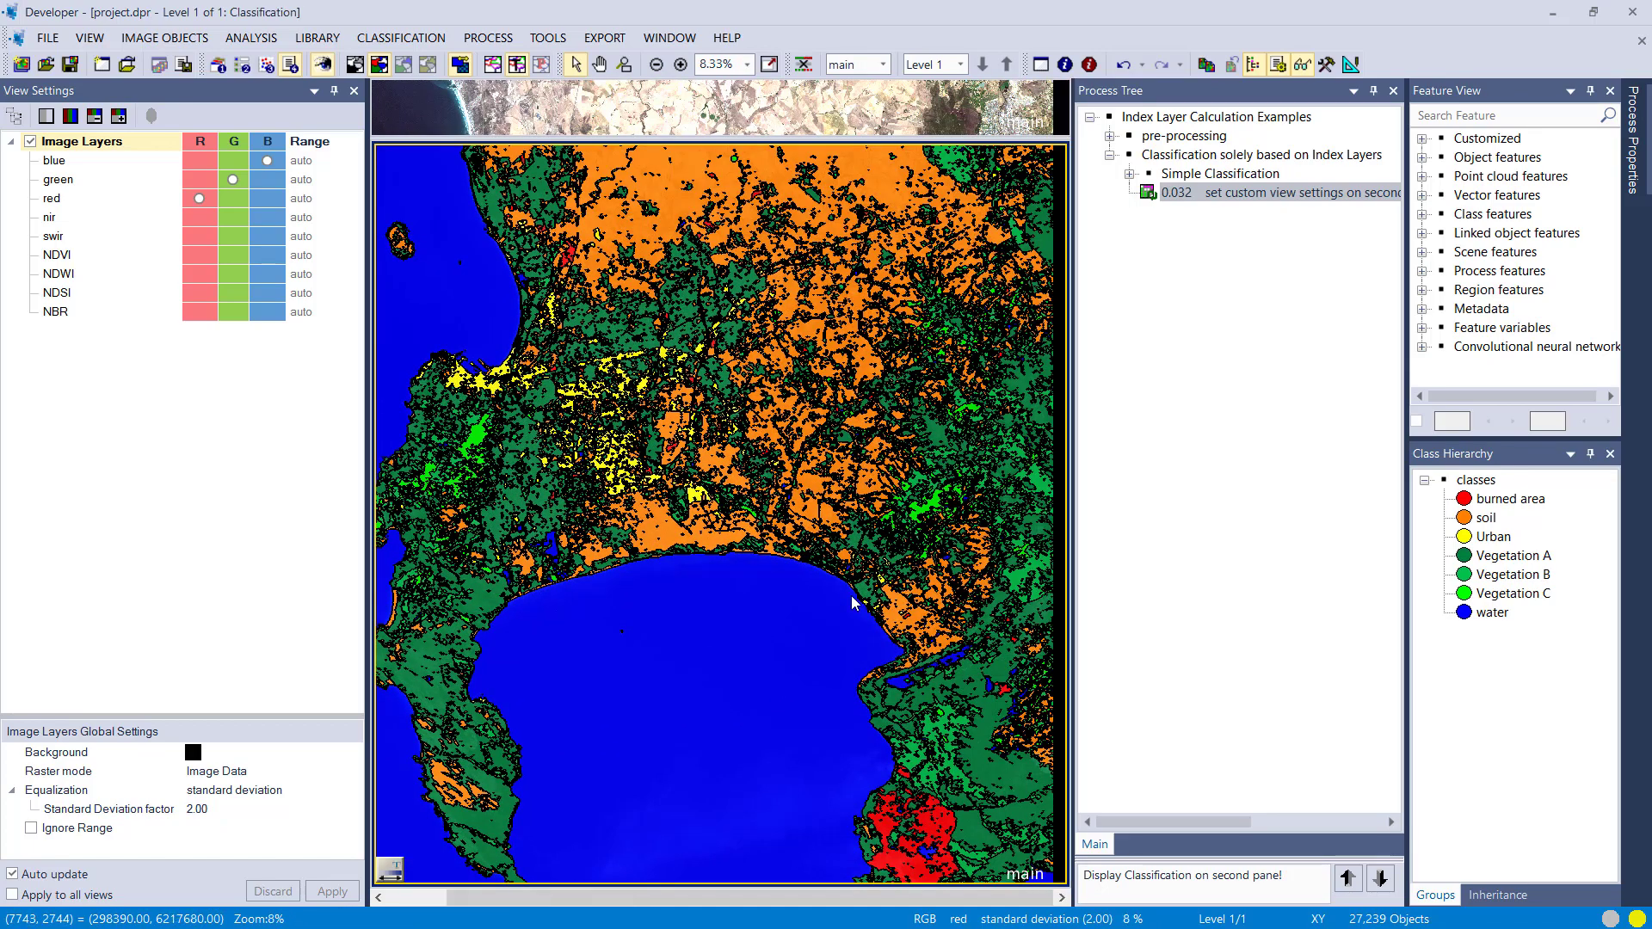
{"action": "left_click", "coordinate": [519, 65]}
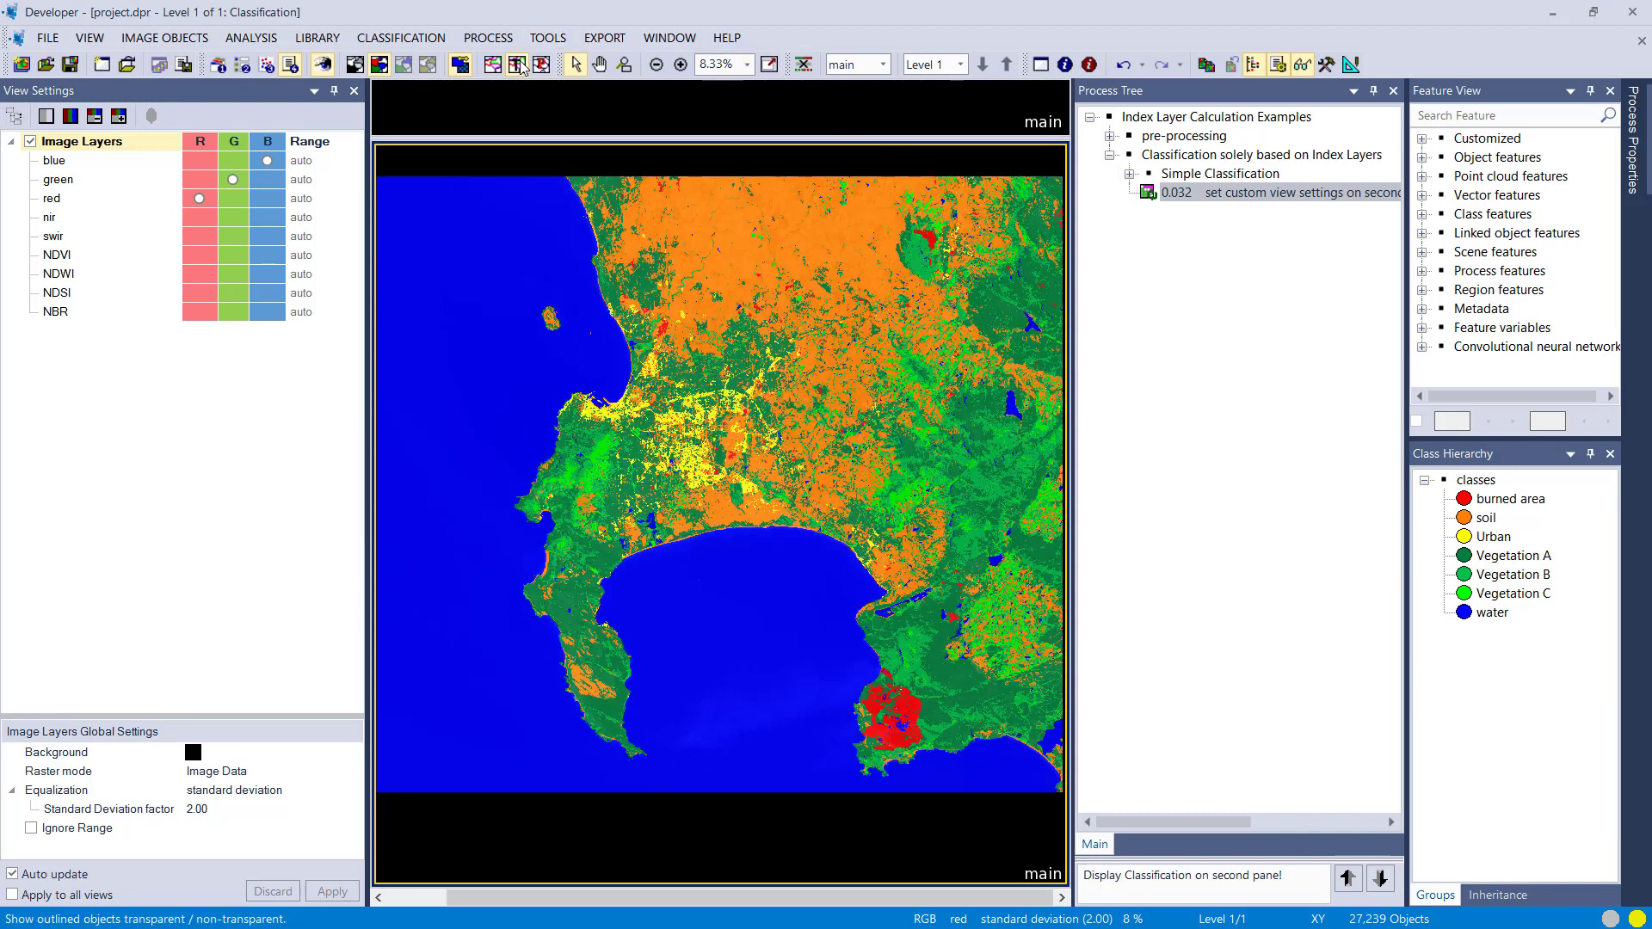